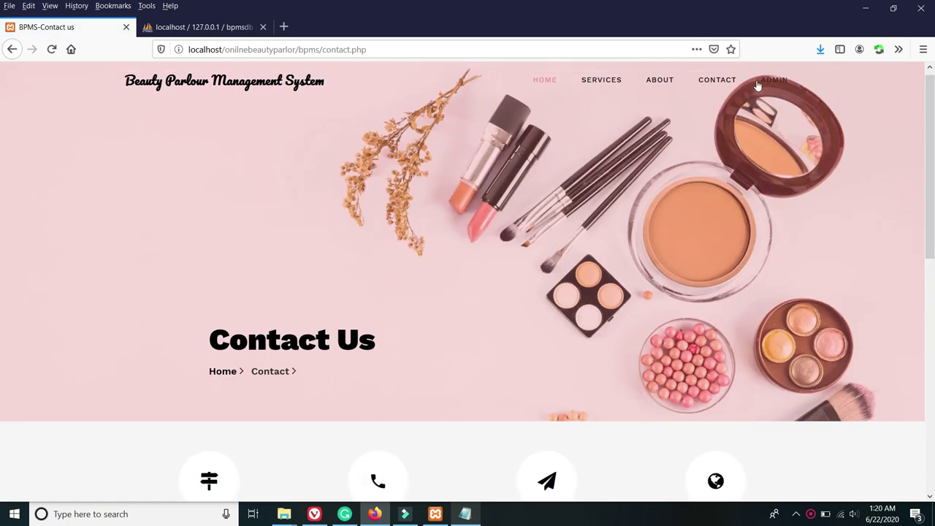
Sign in to the BPMS admin panel with the admin username and password.
click(774, 86)
click(493, 269)
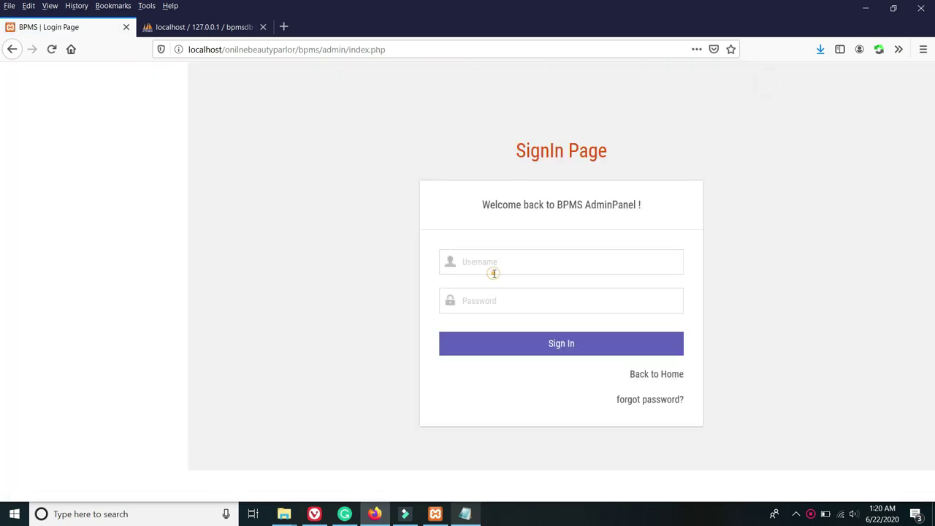
click(494, 265)
text(a)
click(476, 307)
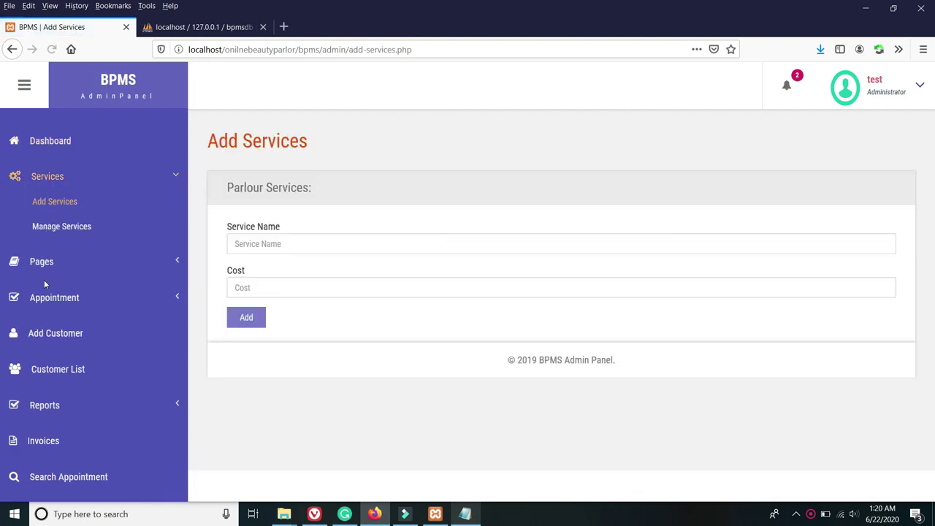
Browse the Pages, Accepted Appointment, Add Customer and Search Appointment admin pages.
click(42, 263)
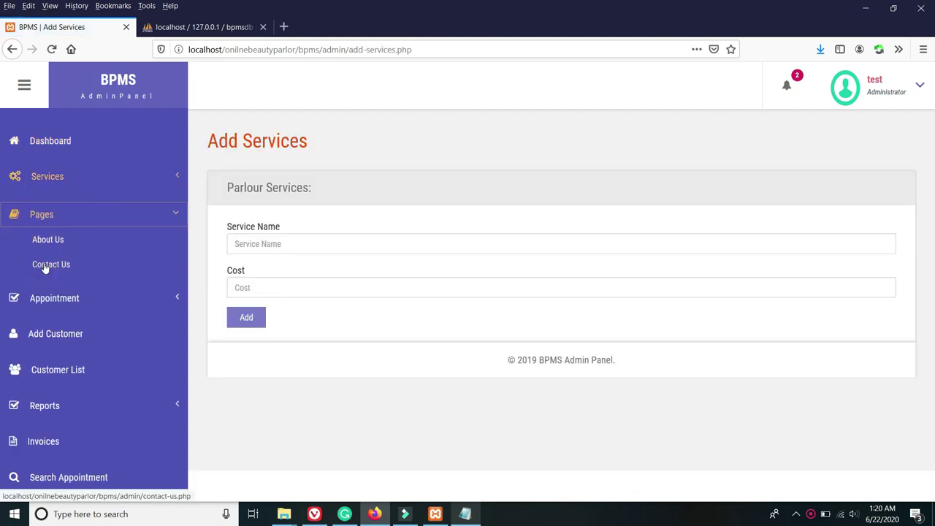
click(41, 301)
click(70, 327)
click(99, 374)
click(61, 426)
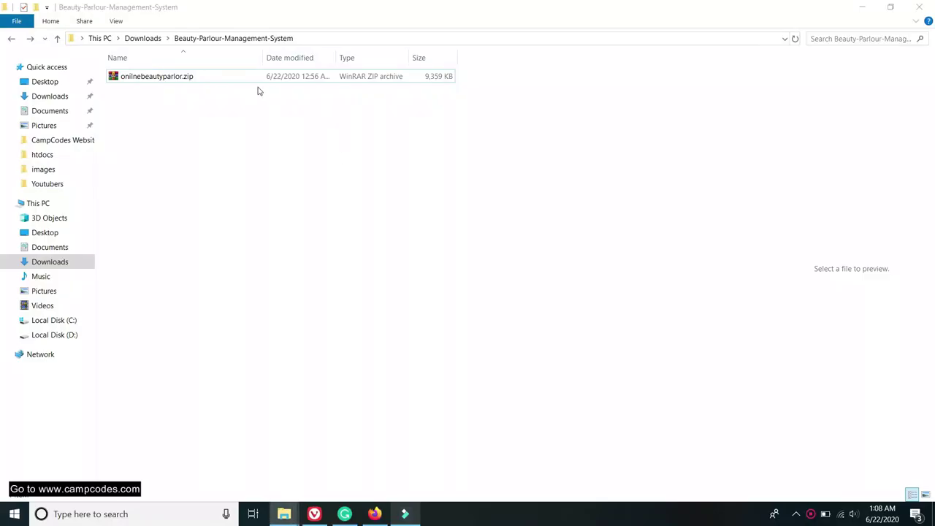
Extract the zip into an onilnebeautyparlor folder and open the inner project folder.
right_click(164, 77)
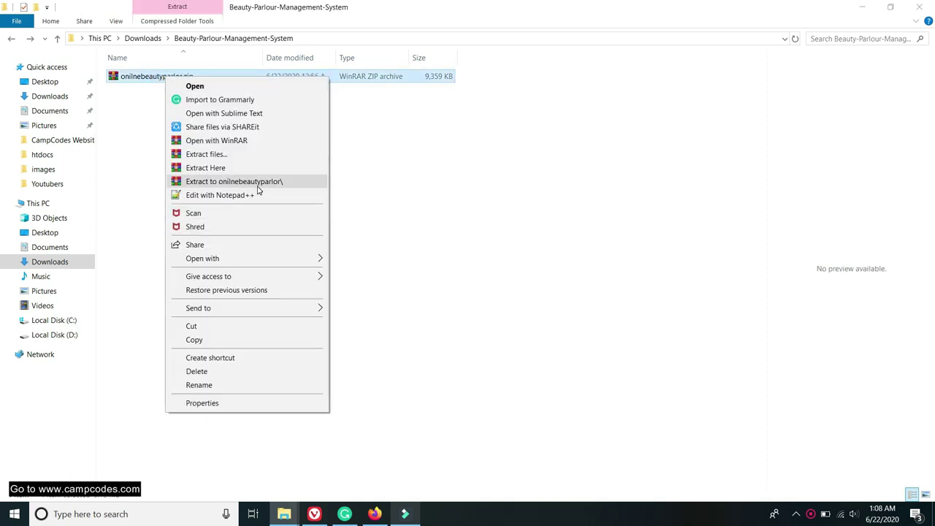
click(259, 183)
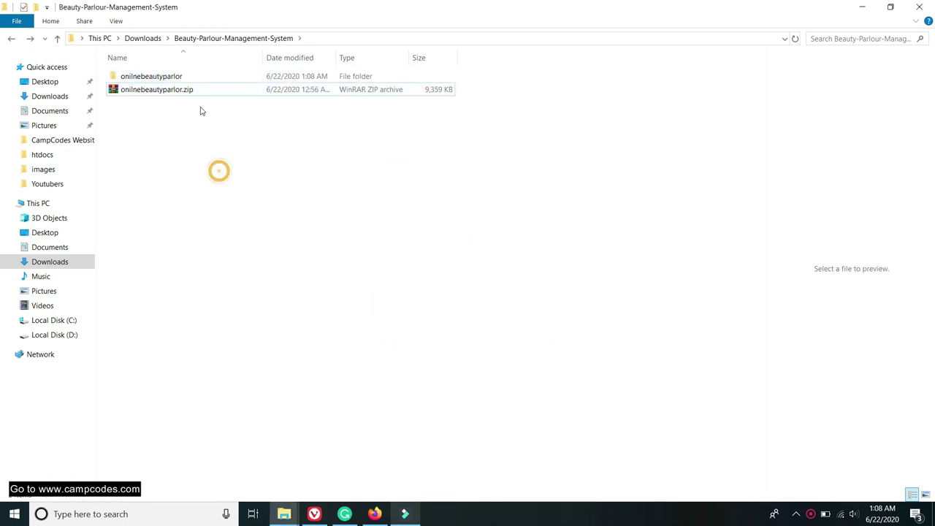
double_click(176, 77)
double_click(170, 77)
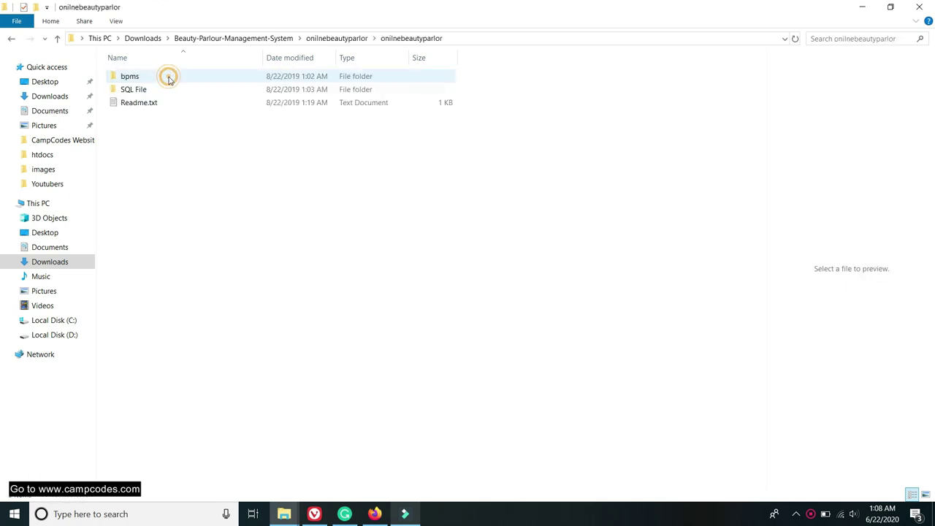
Read Readme.txt, highlight the admin login credentials, then close it.
double_click(152, 102)
scroll(526, 257, down, 2)
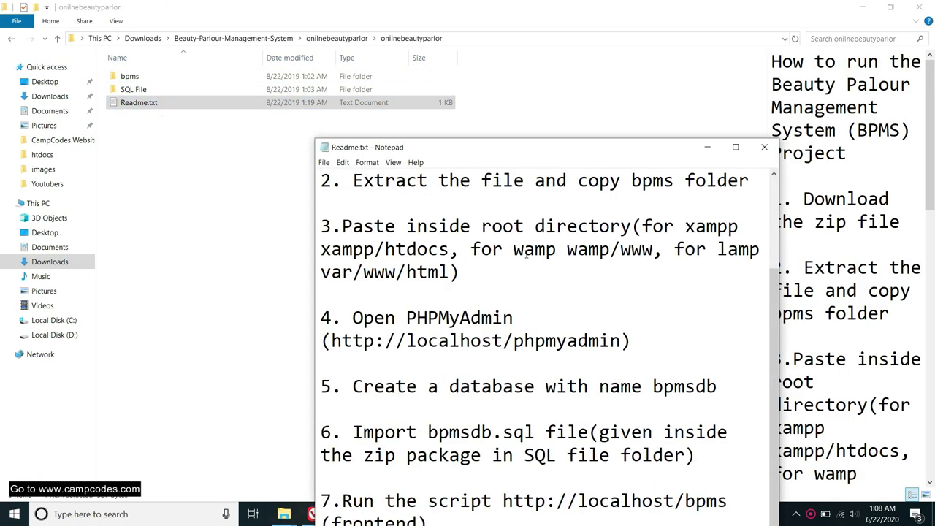
drag(666, 150, 550, 17)
drag(453, 504, 238, 483)
click(691, 9)
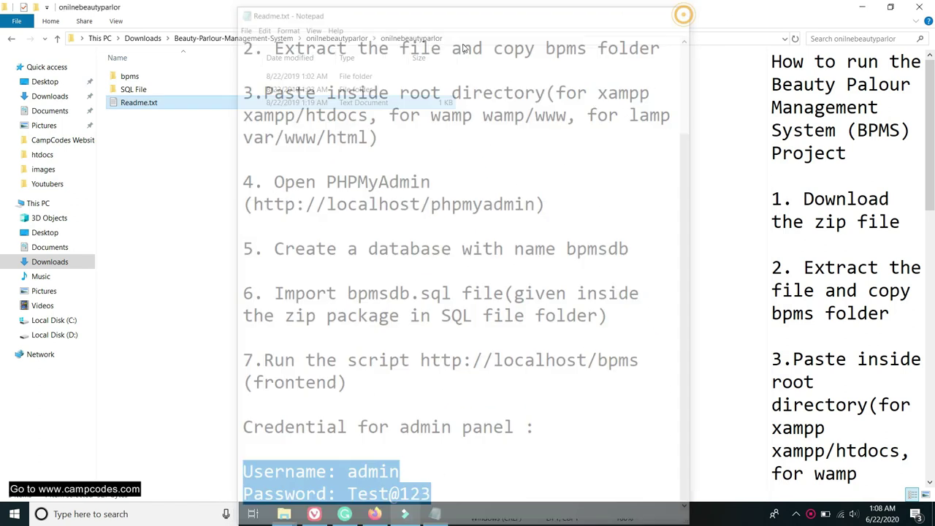
click(149, 77)
Copy the onilnebeautyparlor project folder and paste it into C:\xampp\htdocs.
click(164, 134)
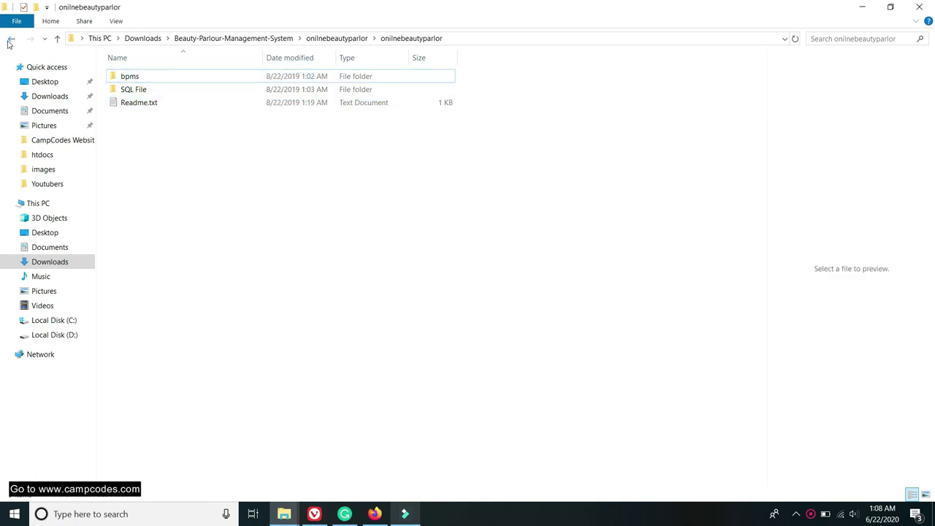
click(11, 38)
right_click(156, 78)
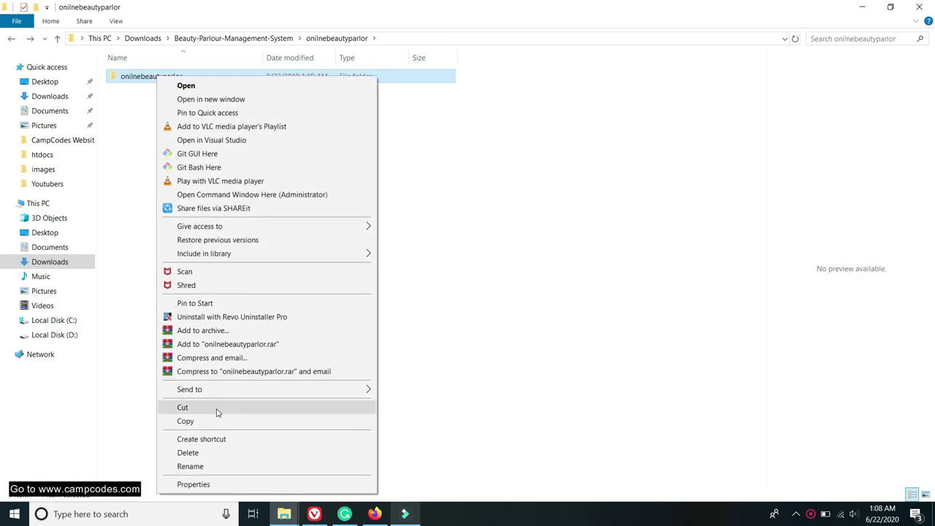
click(209, 419)
click(62, 337)
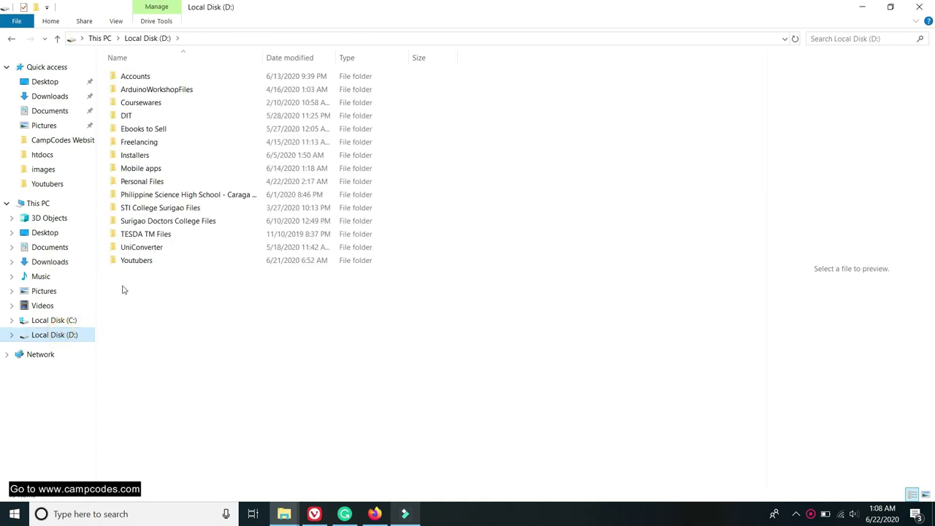
click(56, 323)
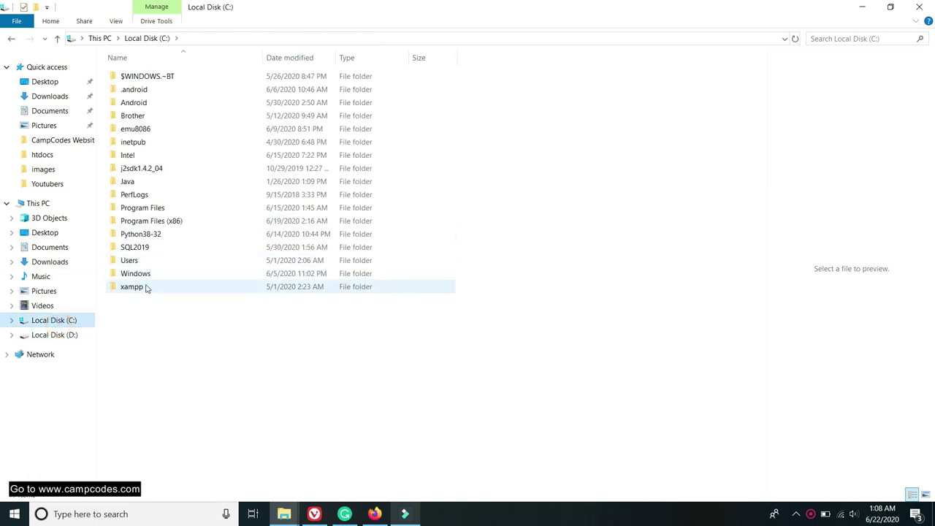
double_click(136, 290)
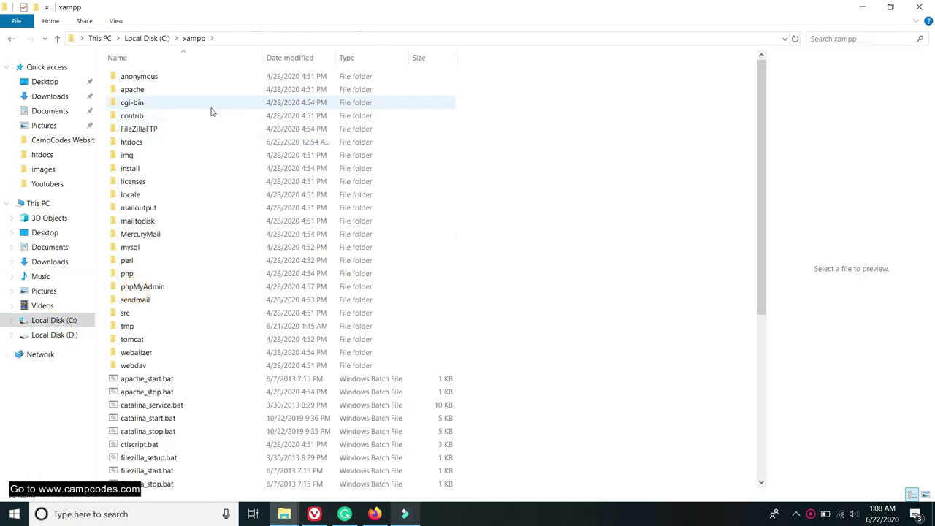
double_click(159, 139)
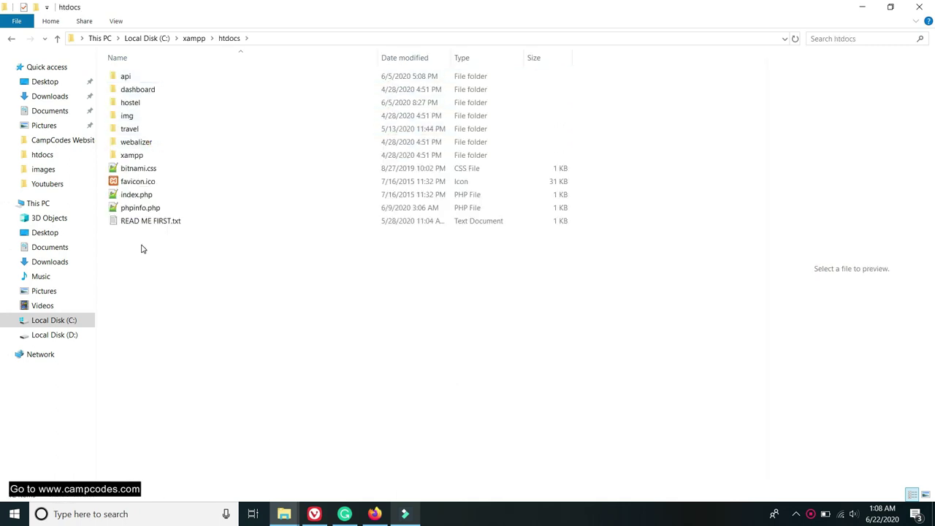
right_click(144, 242)
click(178, 344)
Open the pasted project's SQL File folder.
click(200, 273)
click(144, 127)
double_click(144, 128)
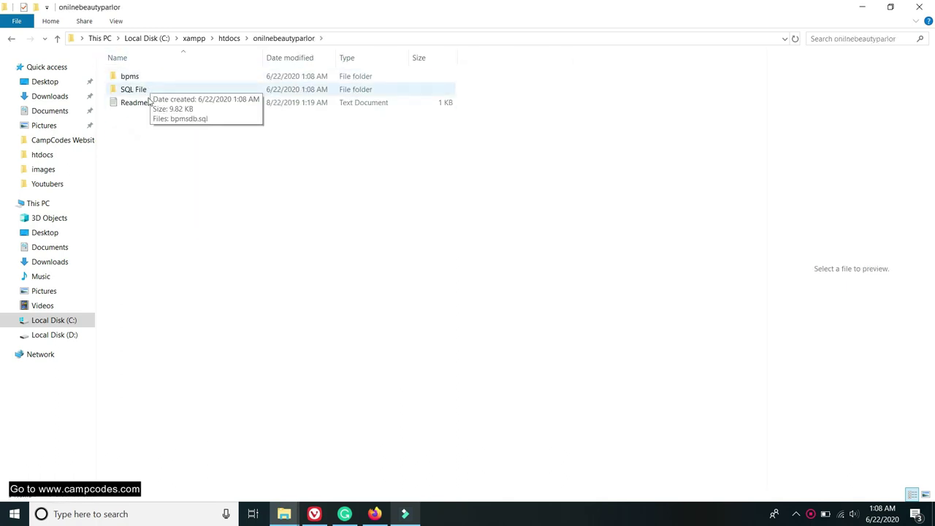
click(217, 146)
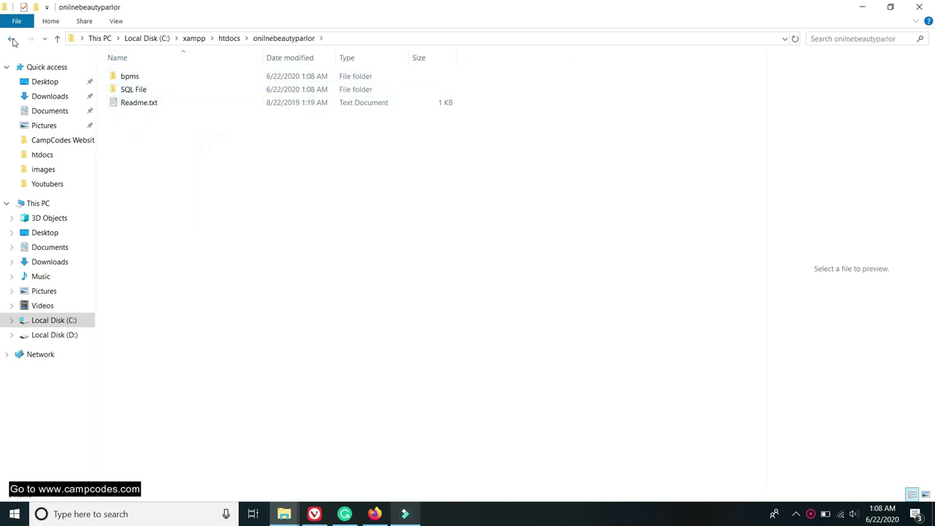
click(12, 40)
double_click(152, 129)
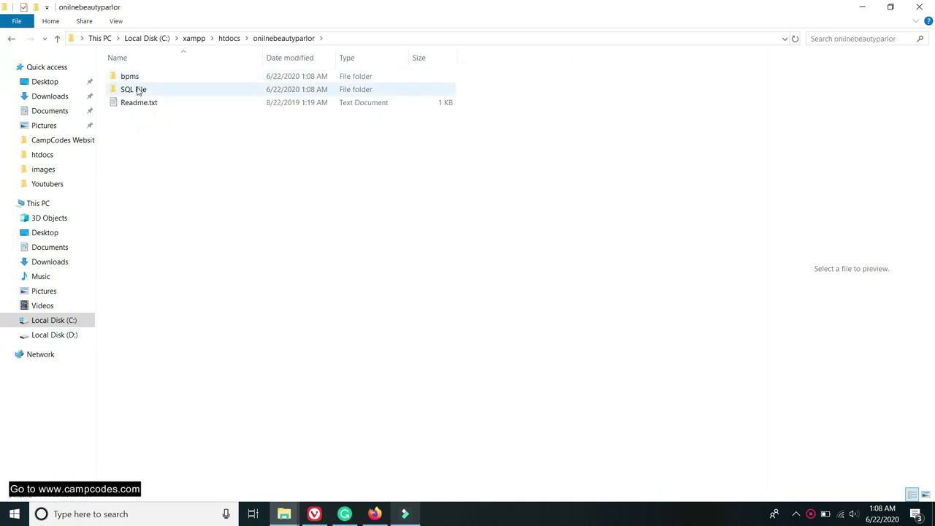
double_click(138, 89)
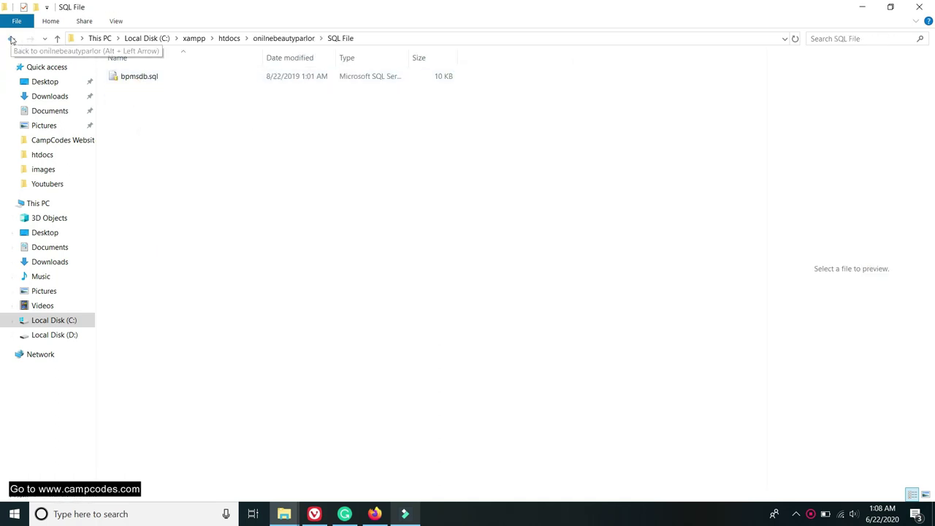
Copy the database file name bpmsdb from its Rename field.
right_click(138, 77)
click(184, 382)
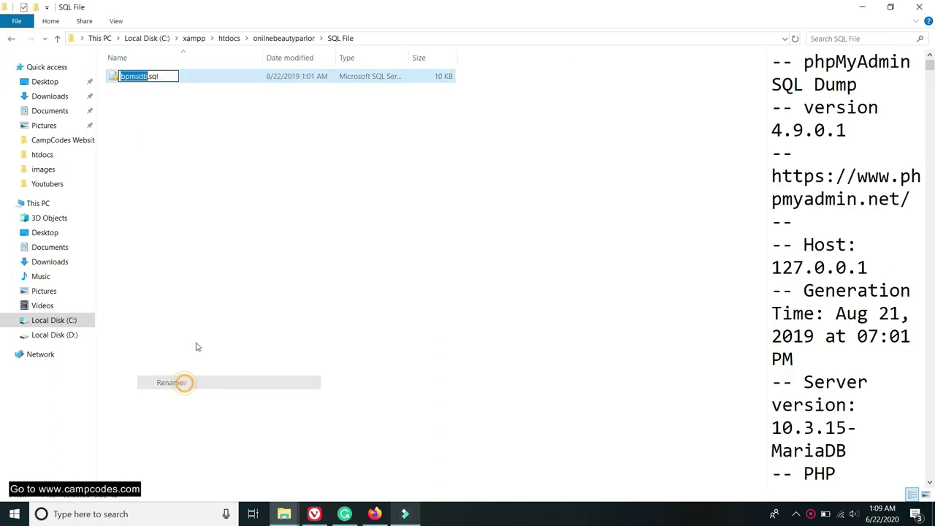
right_click(134, 76)
click(157, 109)
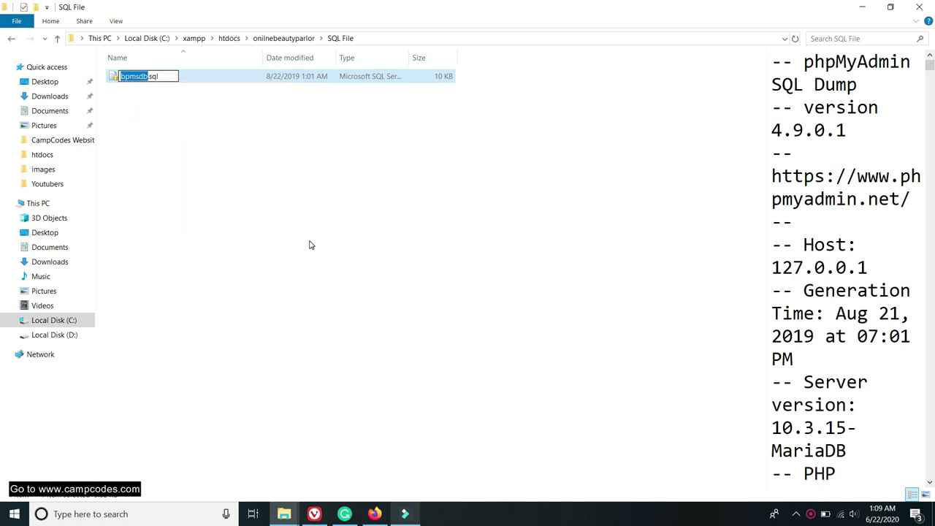
click(109, 514)
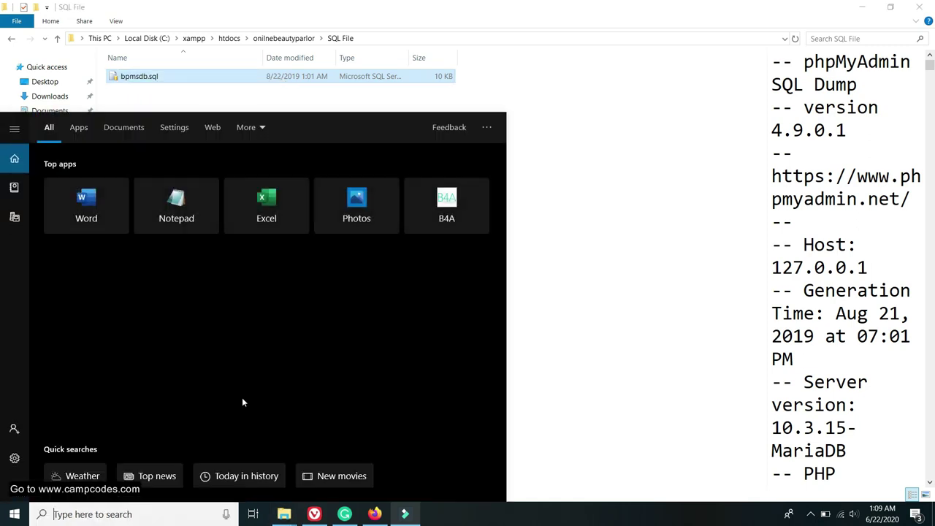
Launch XAMPP Control Panel via 'xa' search, start Apache, and open the XAMPP dashboard.
text(xa)
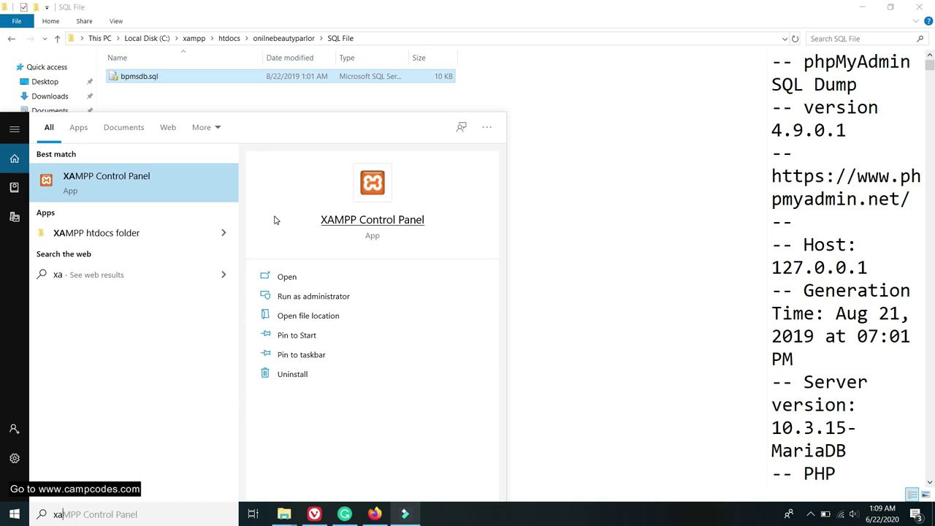
click(132, 180)
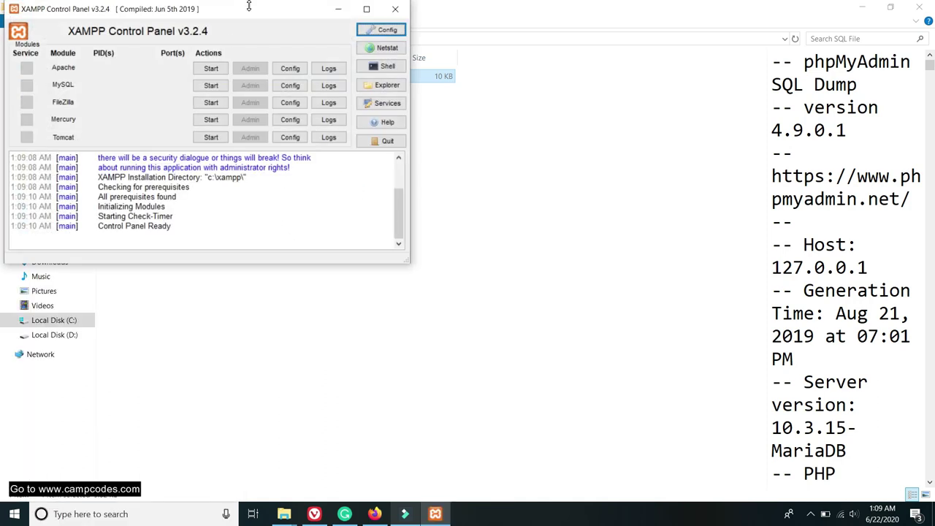
click(210, 68)
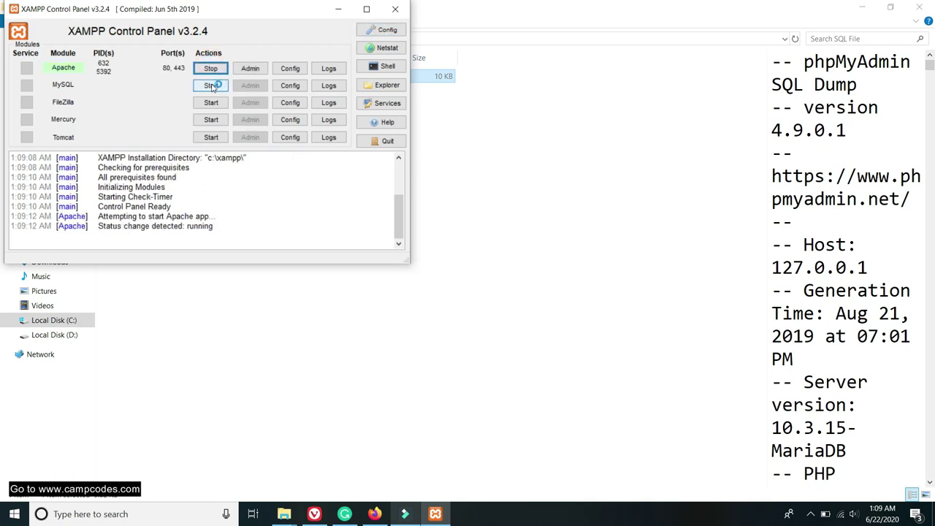
drag(271, 18, 518, 175)
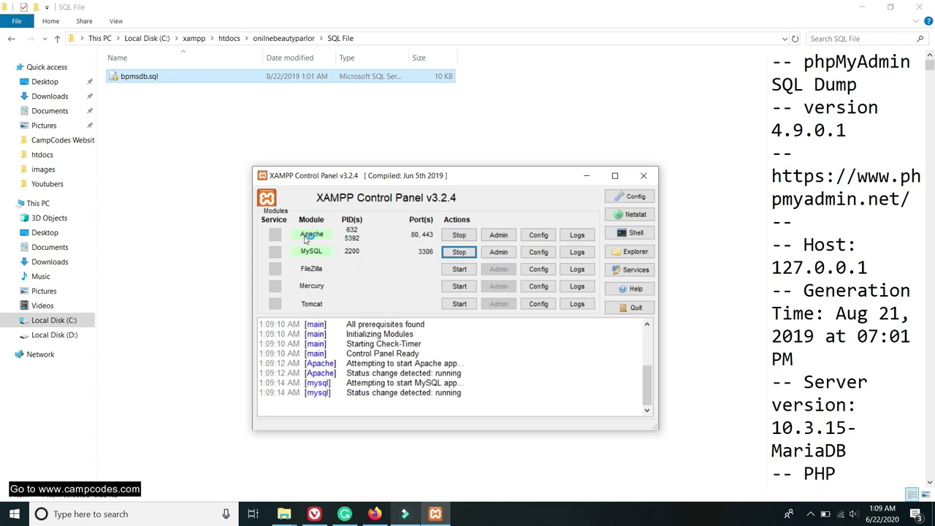
click(510, 239)
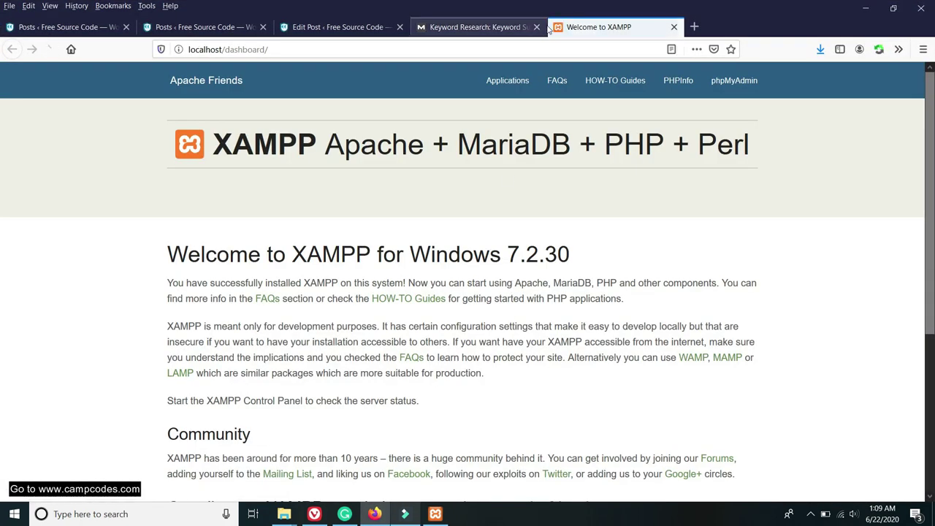
Close the five unrelated browser tabs.
click(537, 27)
click(400, 27)
click(248, 27)
click(263, 27)
click(125, 27)
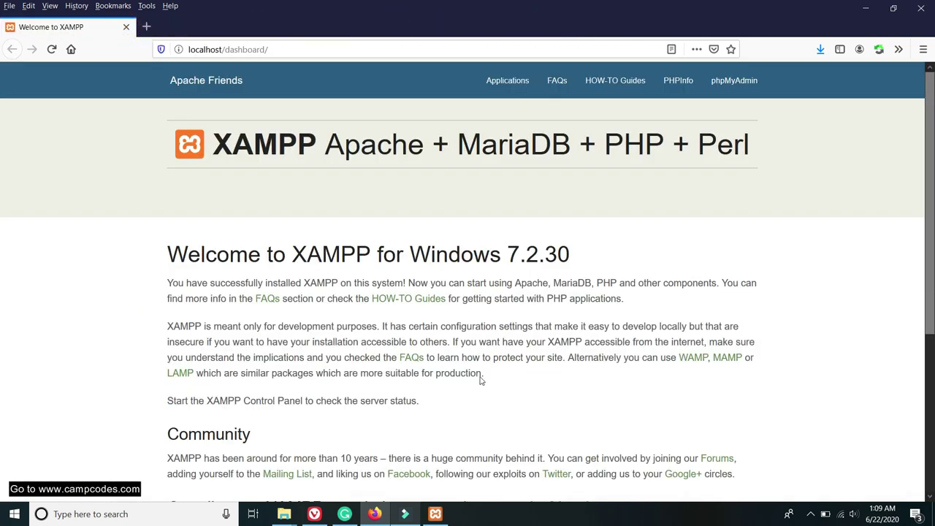
Open phpMyAdmin from the XAMPP Control Panel.
click(436, 514)
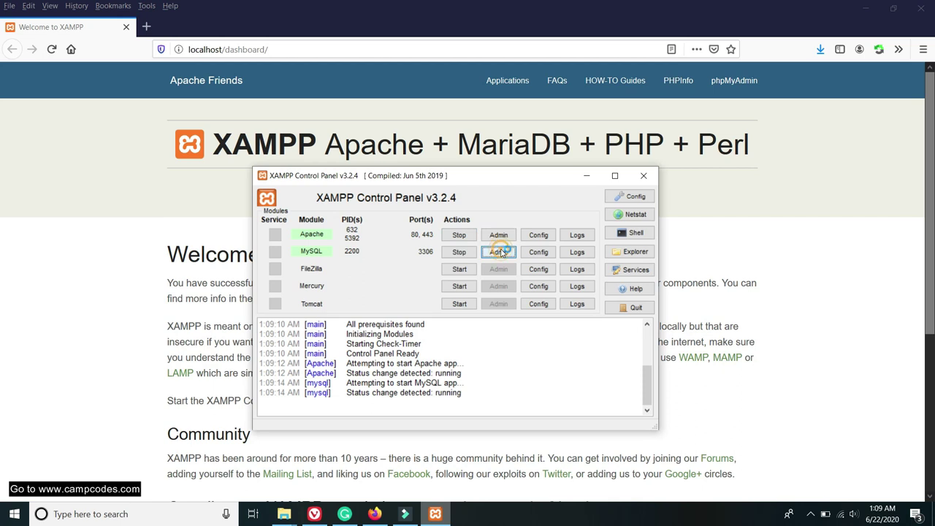
click(499, 252)
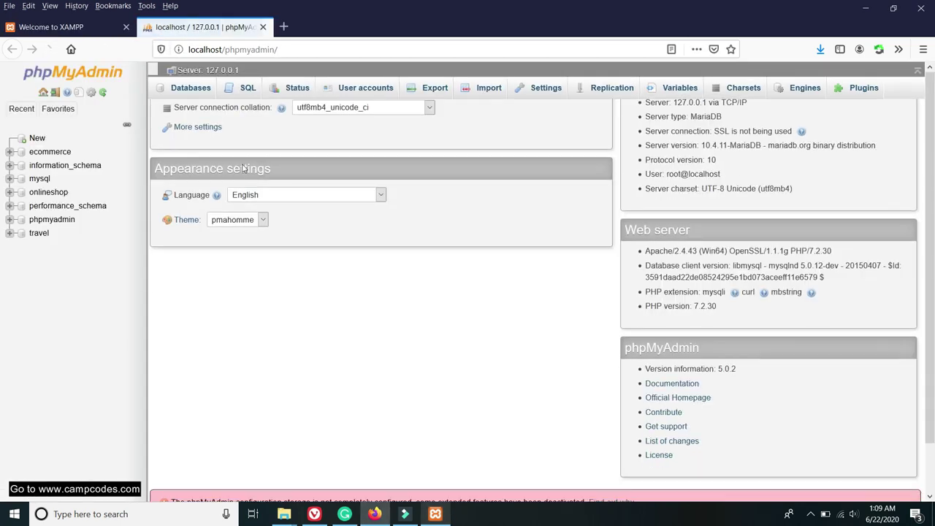
scroll(179, 142, up, 1)
click(88, 27)
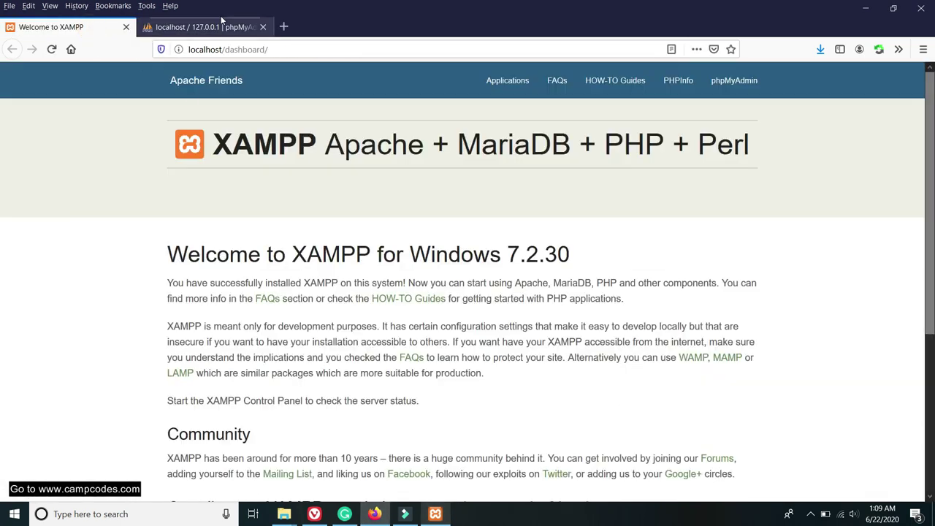
click(212, 27)
scroll(351, 243, down, 1)
scroll(326, 227, up, 1)
Create a new database named bpmsdb by pasting the copied name.
click(36, 138)
right_click(191, 179)
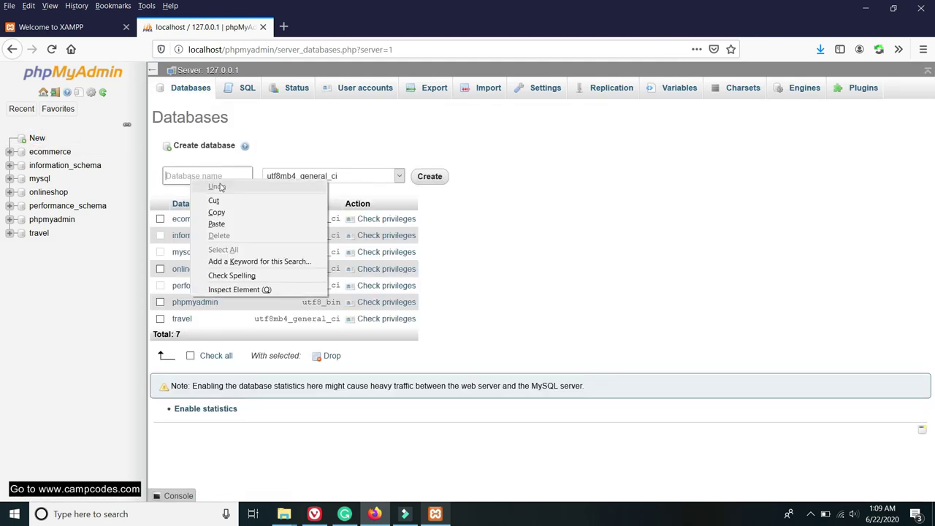
click(218, 224)
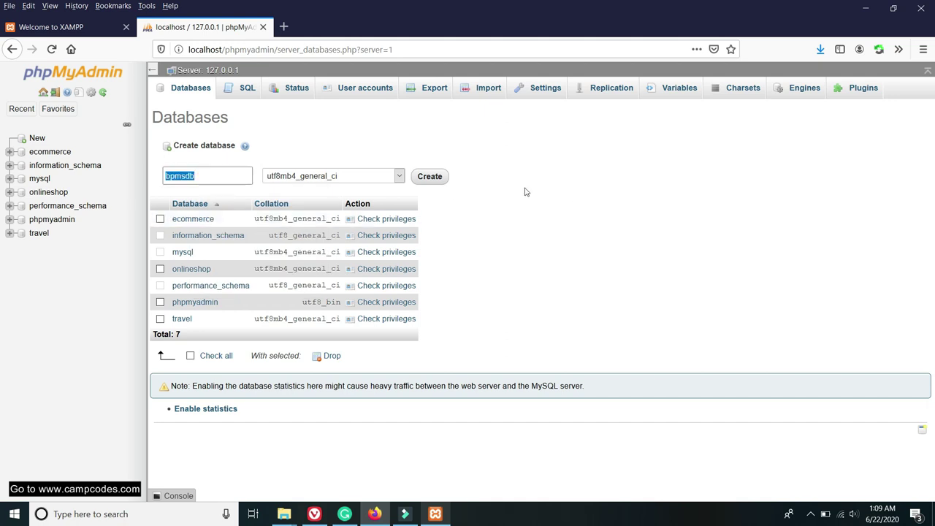
click(430, 177)
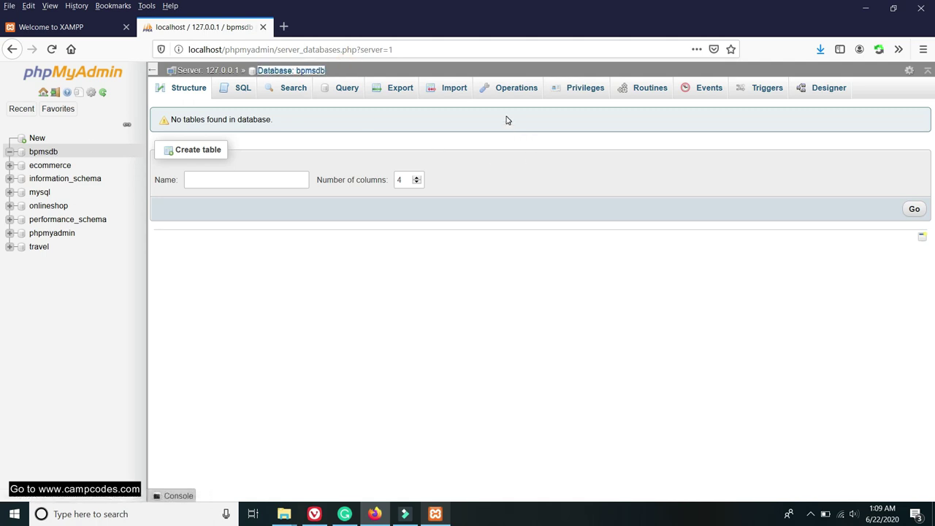
Open bpmsdb's Import page and browse the file chooser to C:\xampp.
click(450, 89)
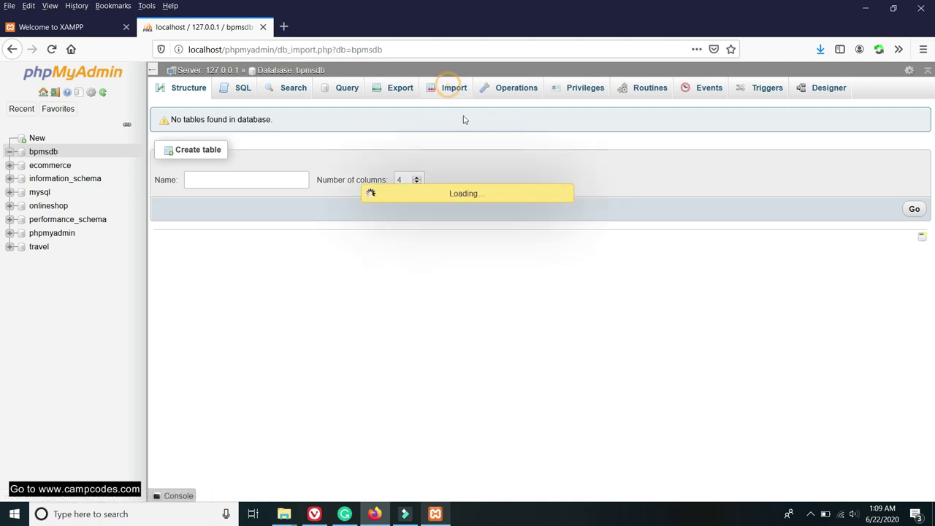
scroll(485, 181, down, 3)
scroll(375, 203, up, 3)
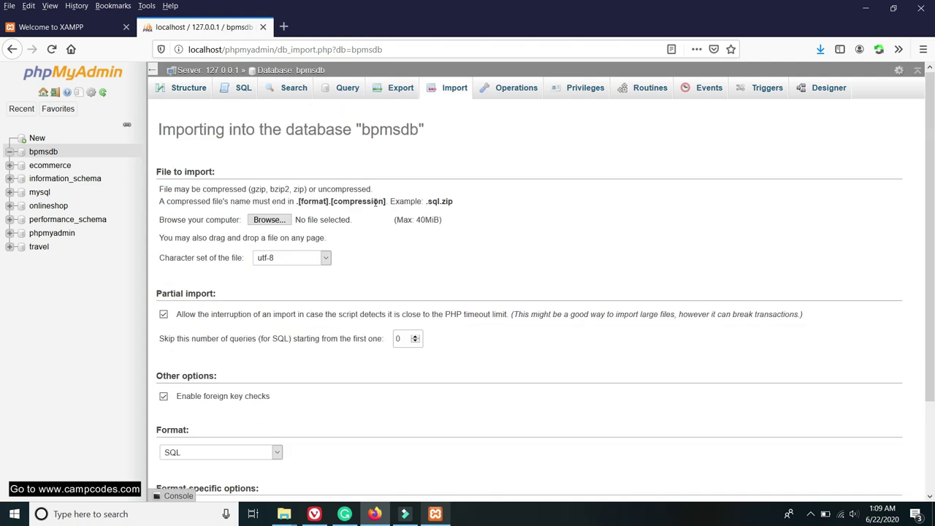
click(268, 220)
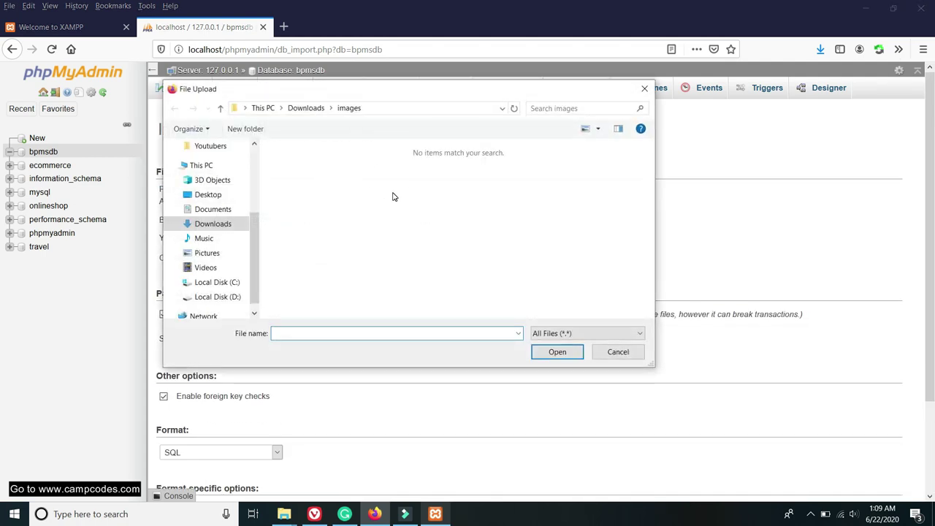
click(306, 108)
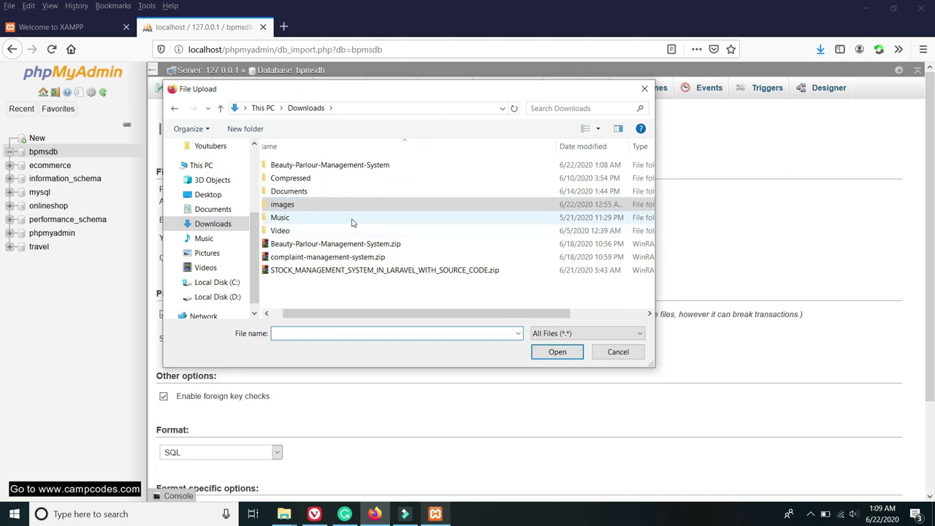
click(221, 284)
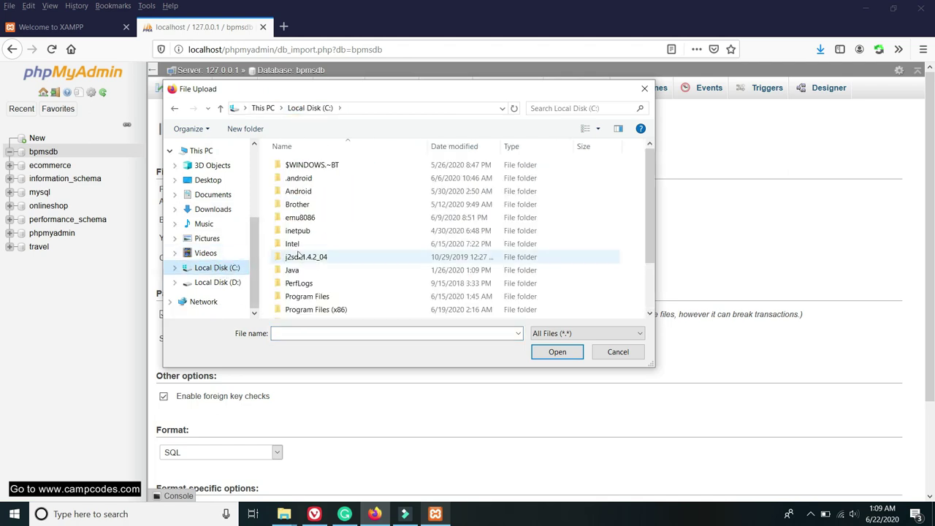
scroll(365, 256, down, 2)
double_click(307, 313)
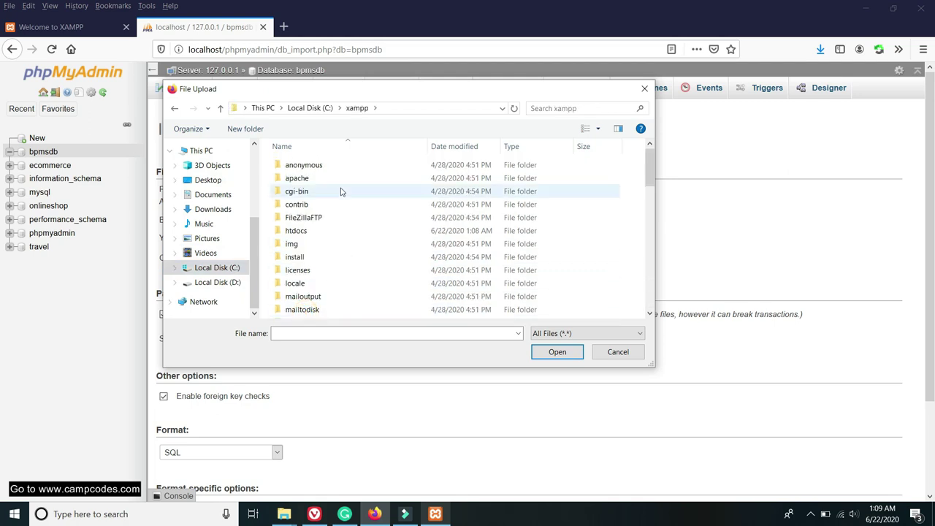
scroll(348, 227, down, 3)
scroll(355, 216, up, 3)
scroll(321, 219, down, 2)
scroll(326, 215, up, 2)
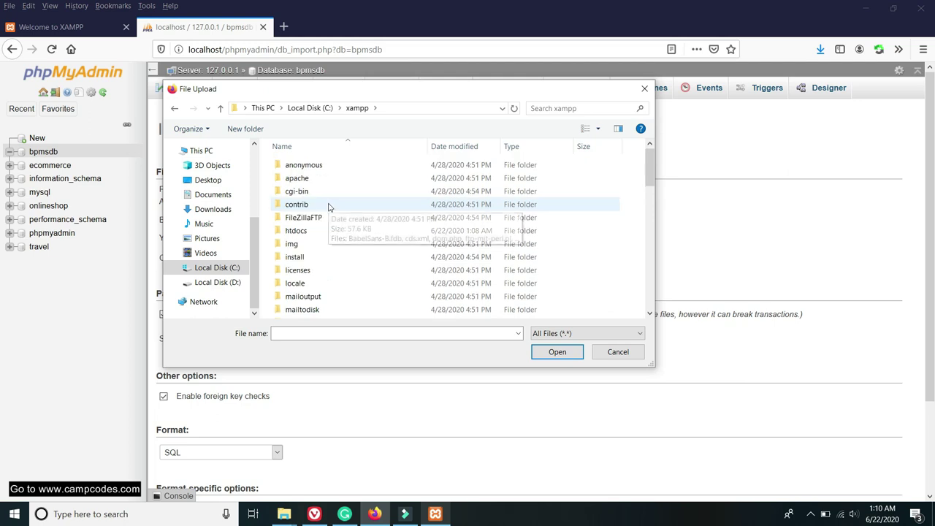
scroll(322, 234, down, 8)
scroll(332, 221, up, 8)
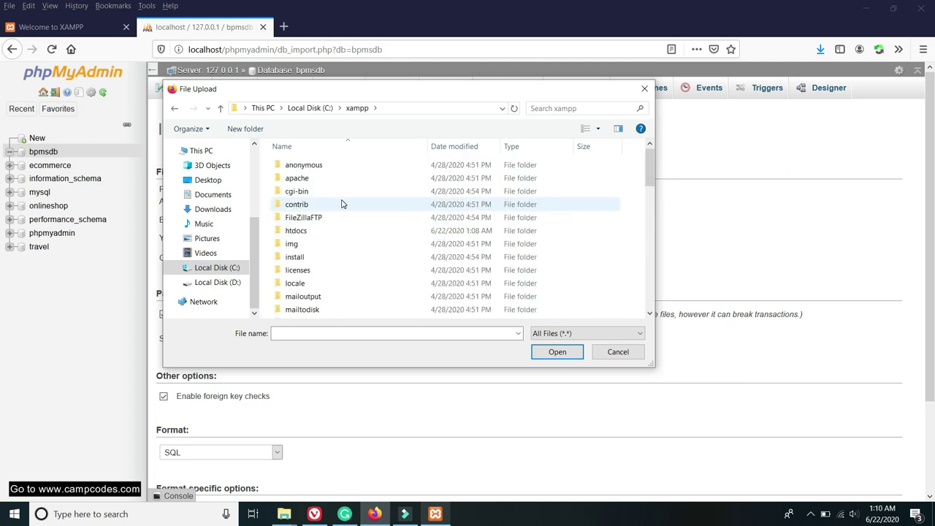
Choose htdocs\onilnebeautyparlor\SQL File\bpmsdb.sql and run the import.
click(296, 231)
double_click(297, 231)
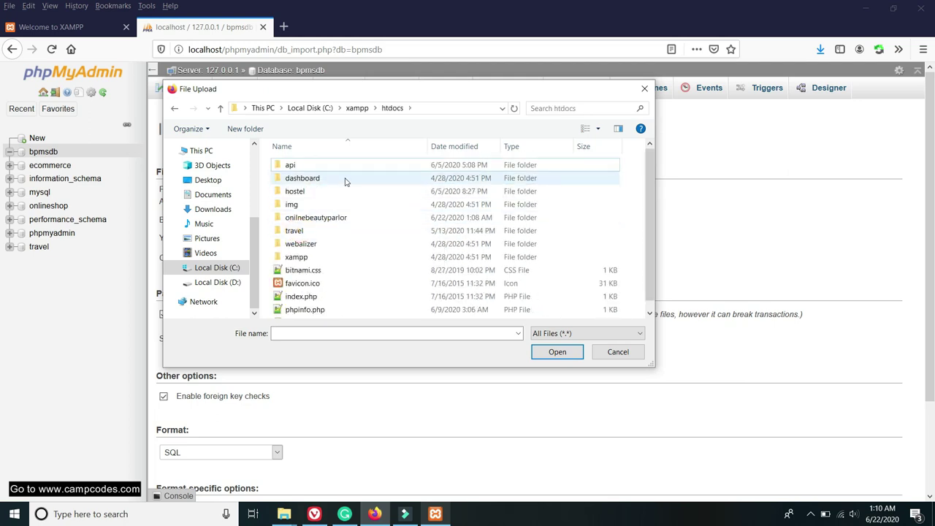
click(320, 219)
double_click(319, 219)
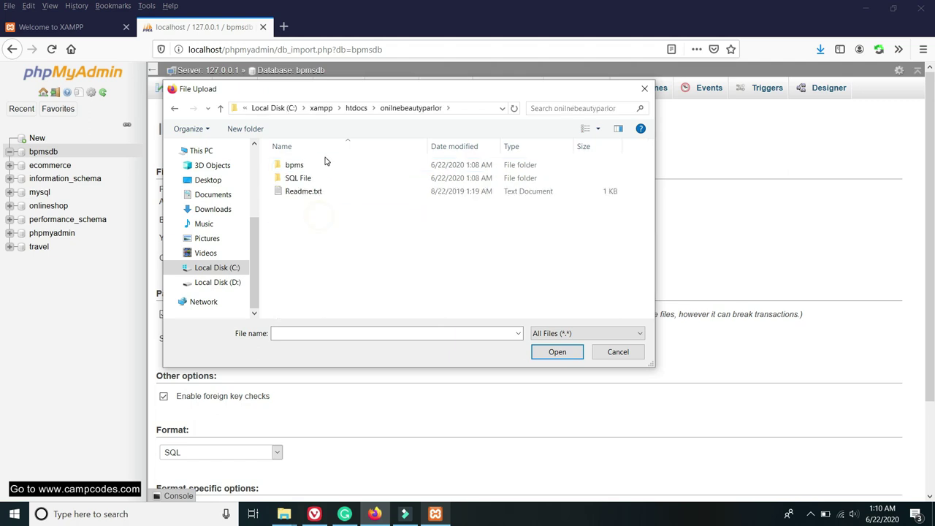
double_click(303, 177)
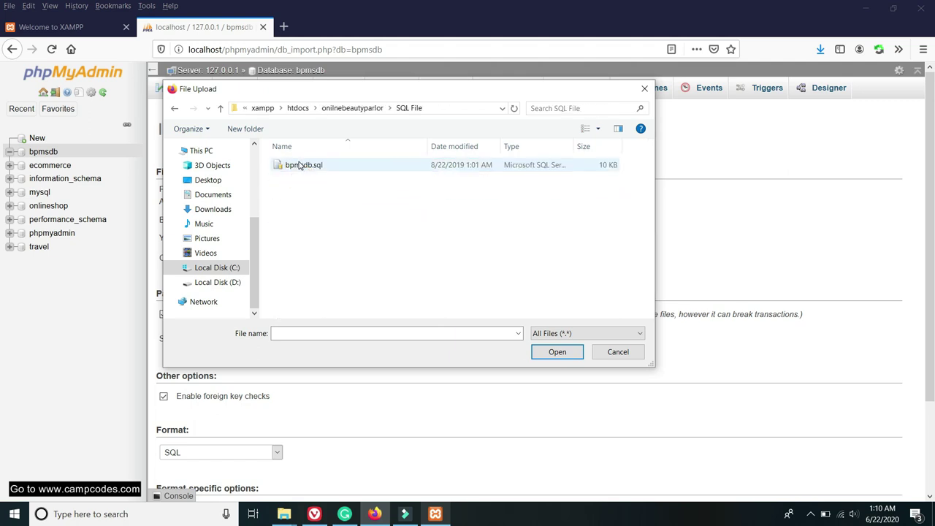
double_click(302, 165)
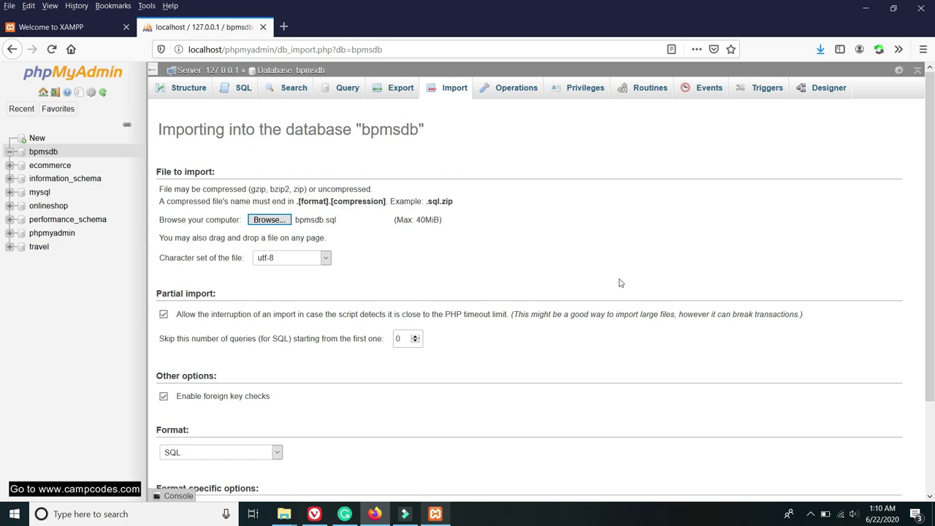
scroll(556, 282, down, 3)
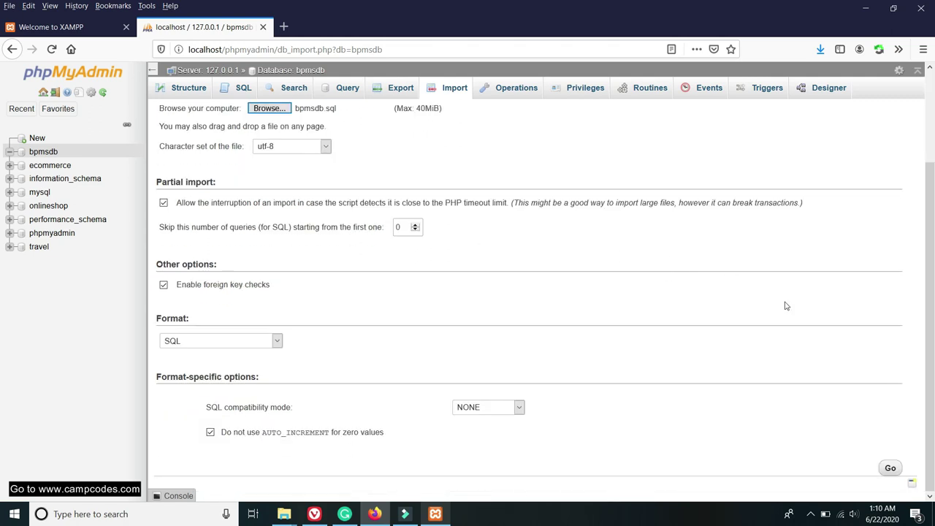
click(889, 469)
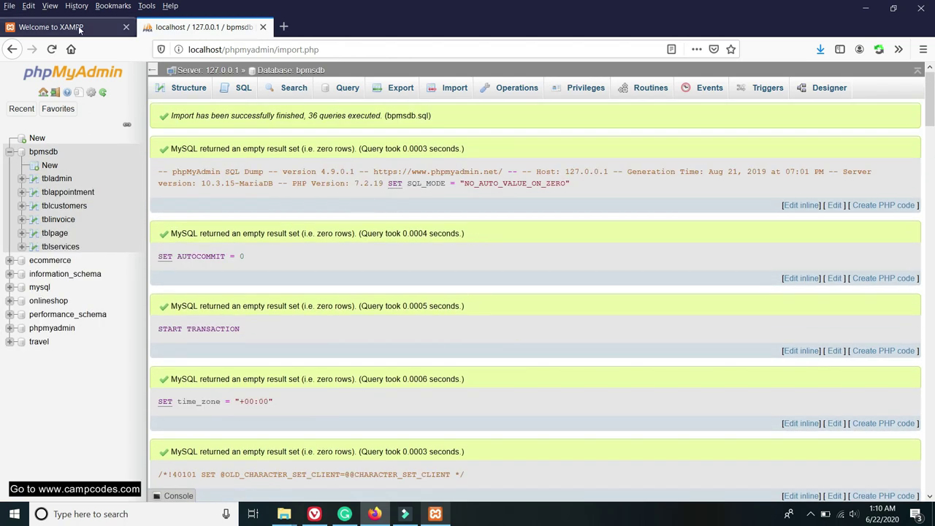
Bring the SQL File Explorer window forward and go back to C:\xampp\htdocs.
click(78, 27)
double_click(300, 43)
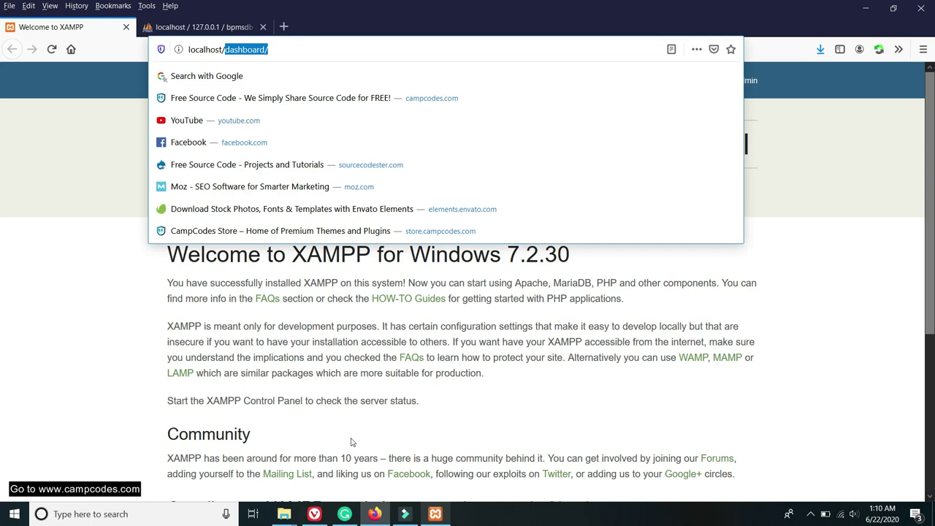
click(294, 514)
click(308, 444)
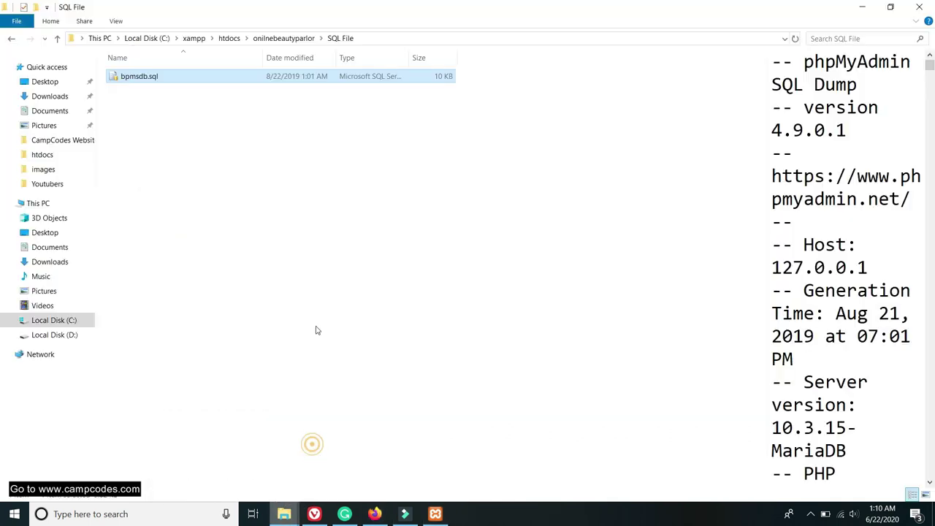
click(11, 39)
click(12, 40)
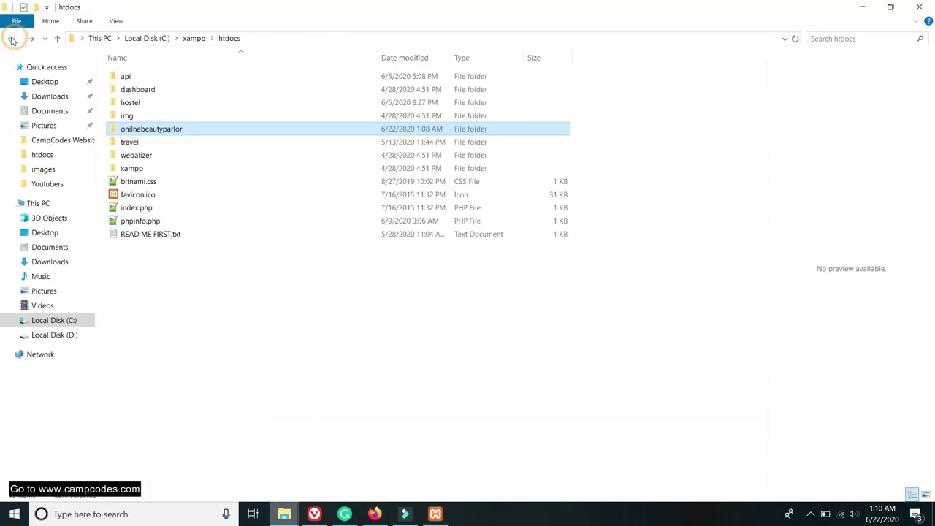
Copy the folder name onilnebeautyparlor from its Rename field.
right_click(166, 137)
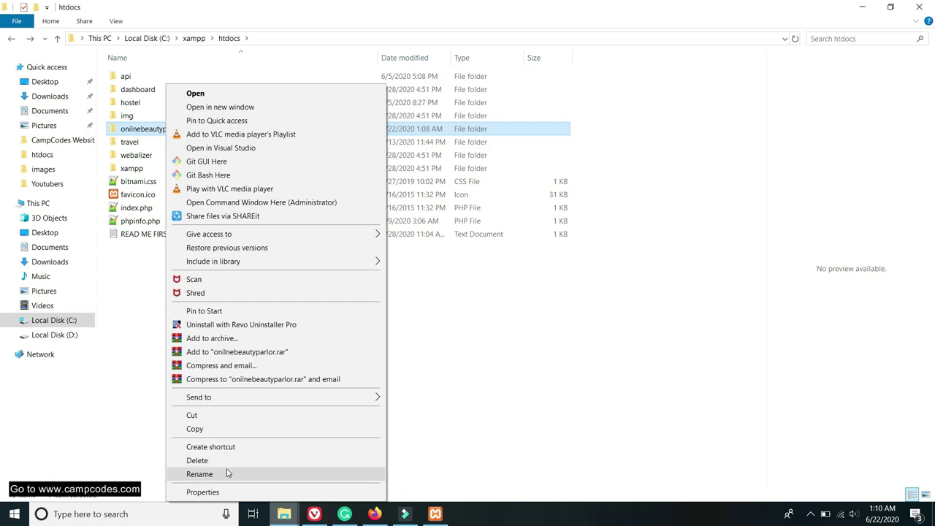
click(227, 470)
right_click(162, 130)
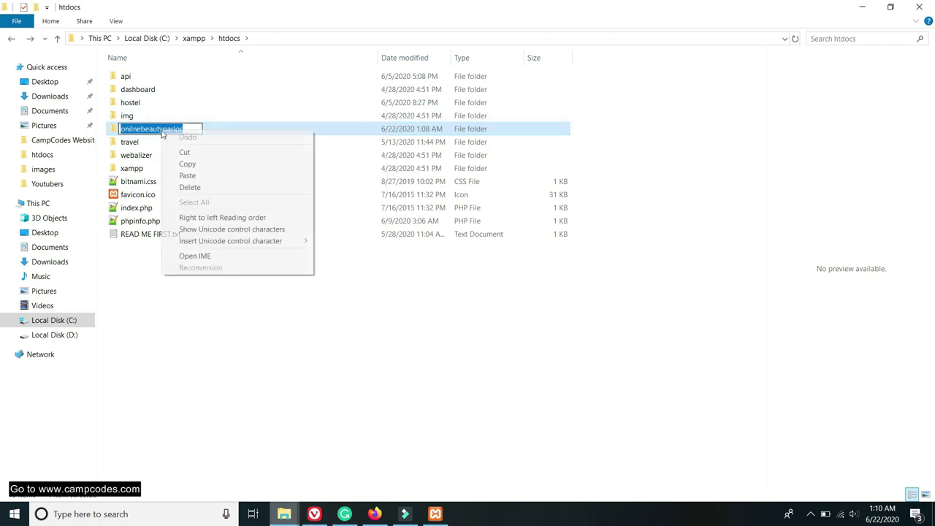
click(194, 162)
Load localhost/onilnebeautyparlor by pasting the folder name into the browser address.
click(373, 511)
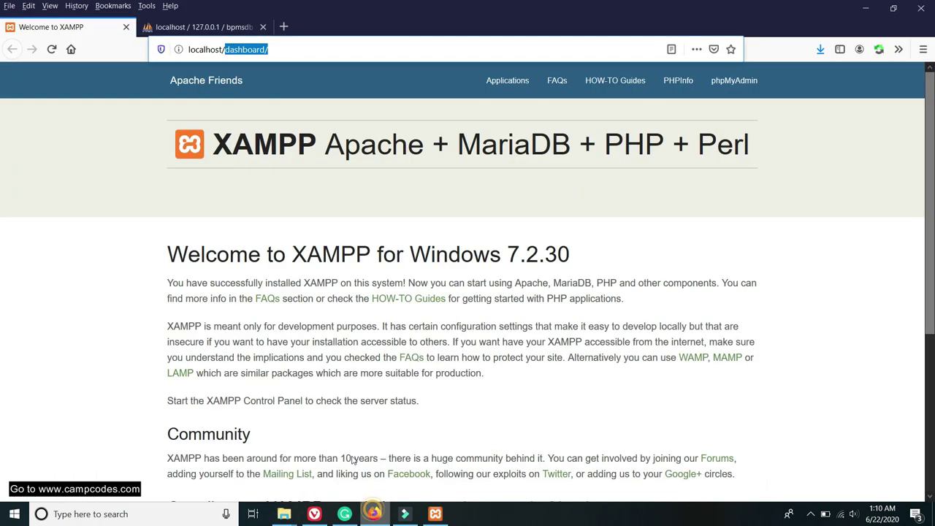
drag(272, 50, 232, 49)
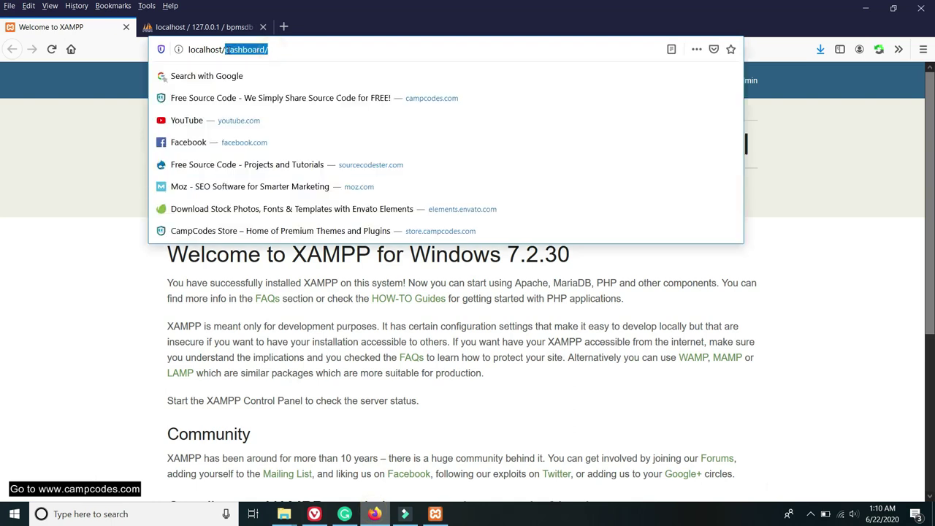
right_click(247, 51)
click(266, 93)
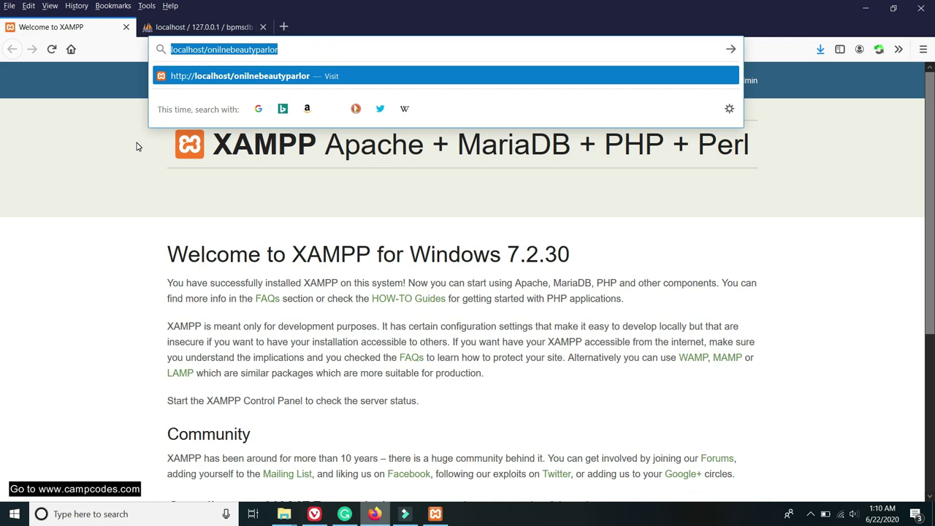
key(Return)
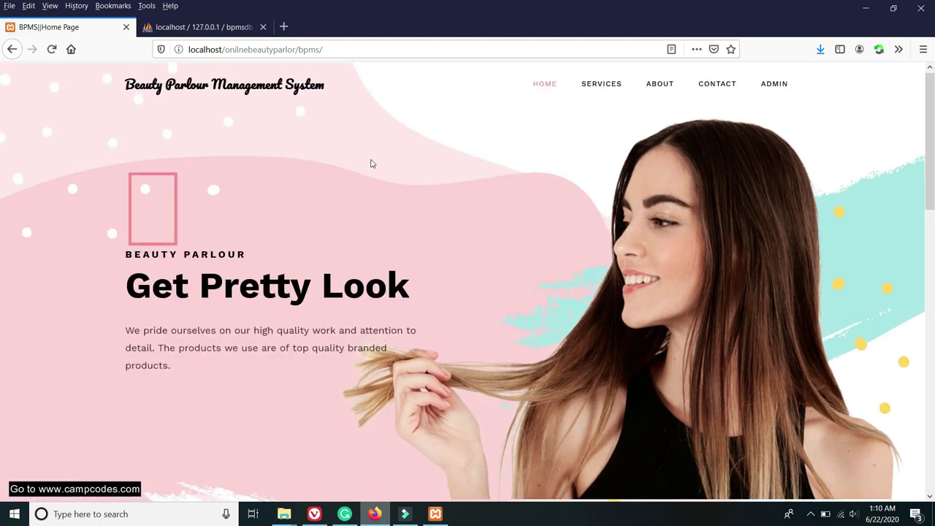
scroll(370, 162, down, 5)
scroll(371, 160, up, 5)
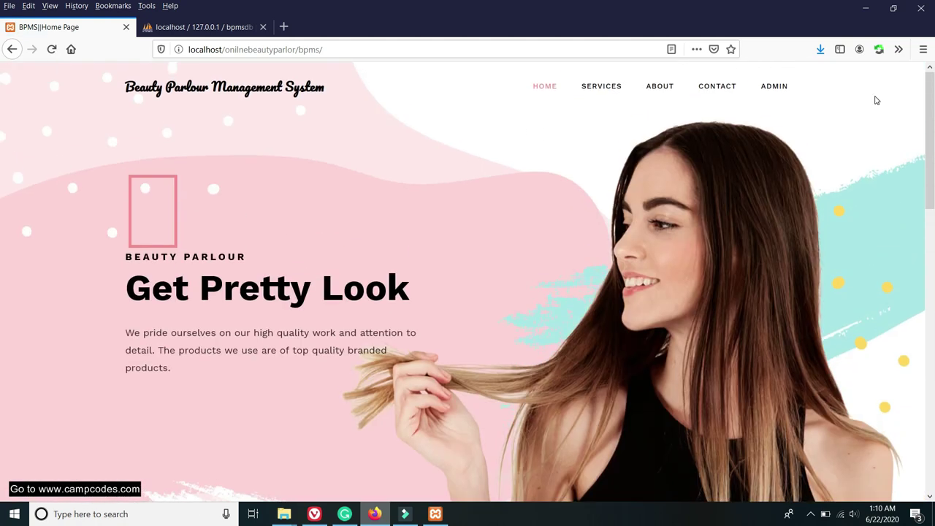
mouse_move(933, 83)
mouse_down()
mouse_move(932, 392)
mouse_move(933, 75)
mouse_up()
Open the ADMIN login page in a new tab, then return to the home page.
right_click(782, 90)
click(800, 92)
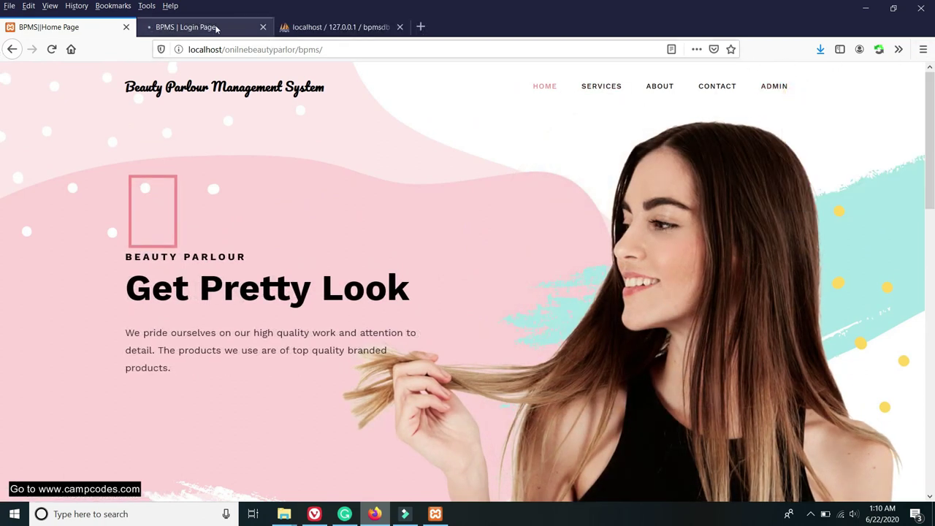
click(206, 25)
click(73, 26)
scroll(563, 141, down, 5)
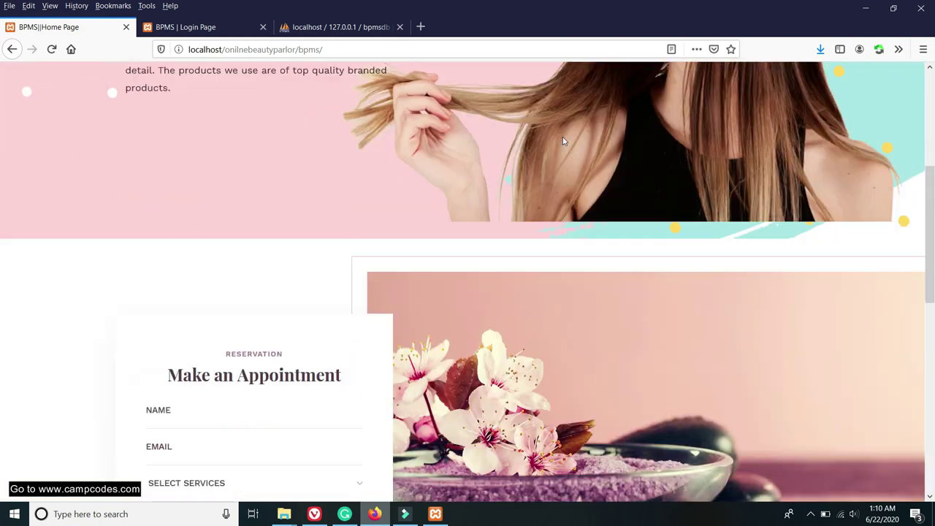
scroll(563, 142, down, 5)
scroll(563, 141, up, 2)
scroll(540, 146, down, 2)
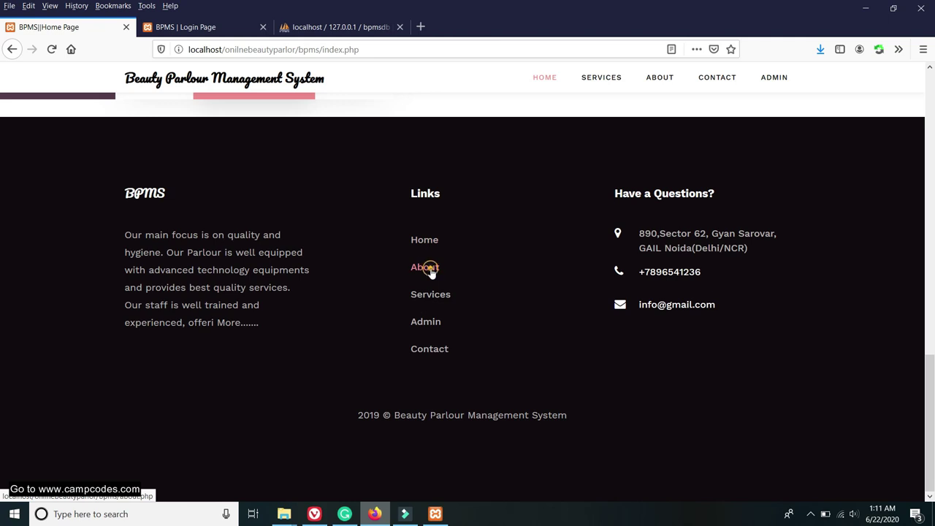
Browse the About page, highlighting the About Us paragraph and pricing labels.
click(427, 267)
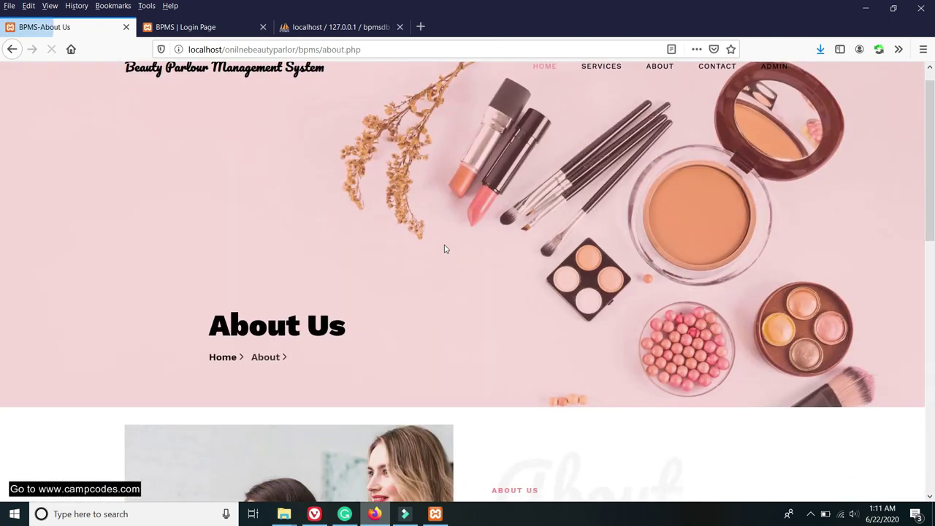
scroll(439, 241, down, 6)
scroll(395, 228, up, 4)
scroll(395, 228, down, 2)
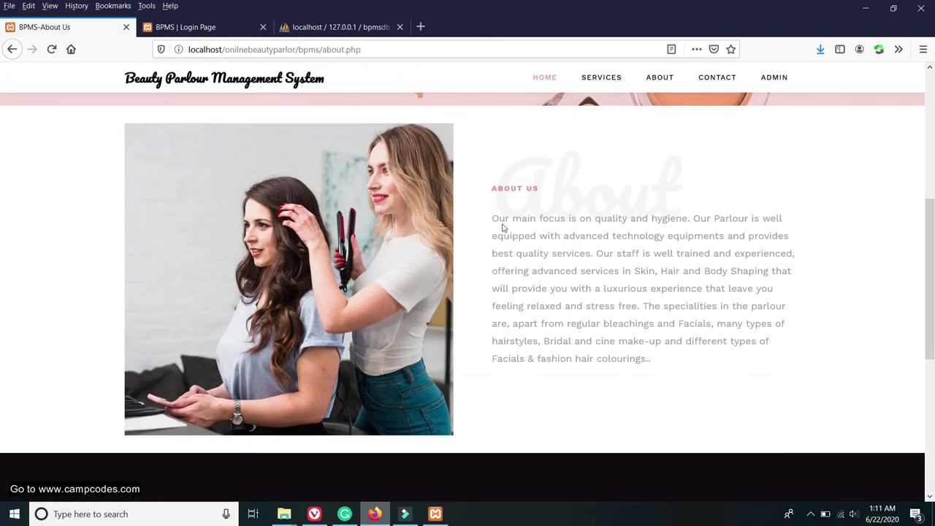
drag(494, 217, 772, 372)
scroll(611, 299, down, 5)
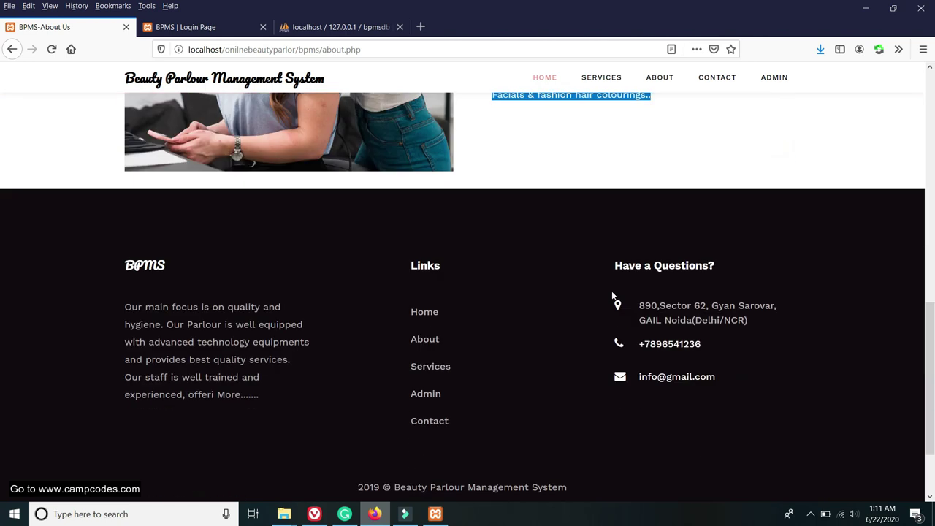
scroll(456, 246, down, 8)
scroll(475, 228, up, 5)
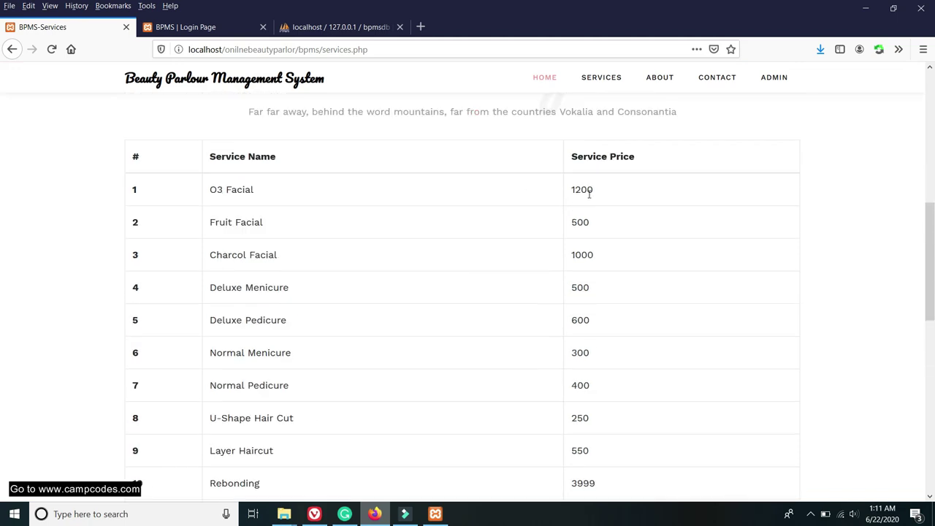
drag(446, 180, 491, 184)
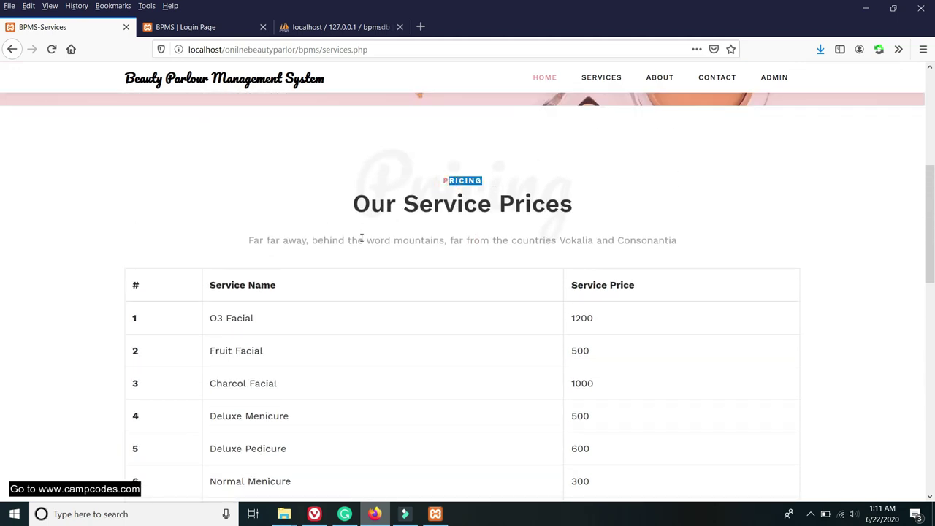
drag(282, 242, 423, 242)
scroll(602, 212, down, 2)
click(587, 194)
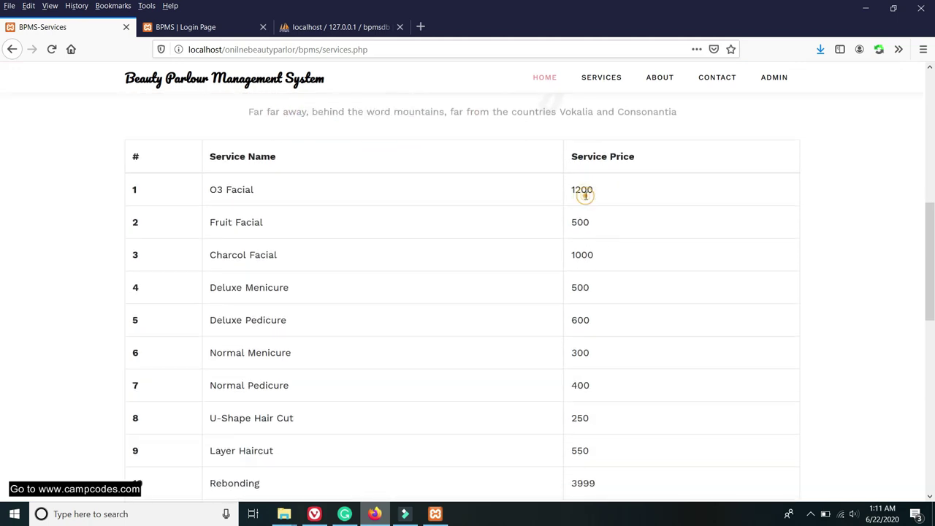
scroll(581, 201, down, 4)
scroll(575, 204, down, 5)
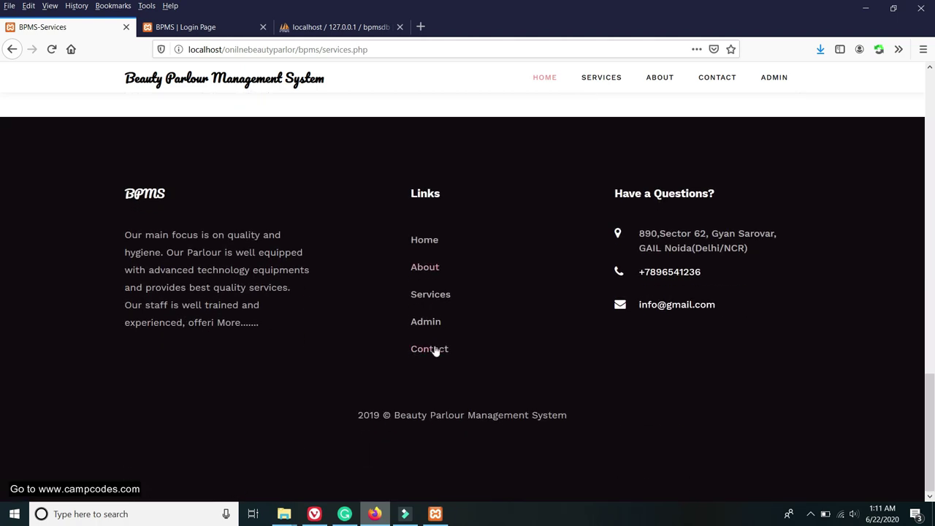
Open Contact Us and highlight the address, contact number, email and timing details.
click(442, 353)
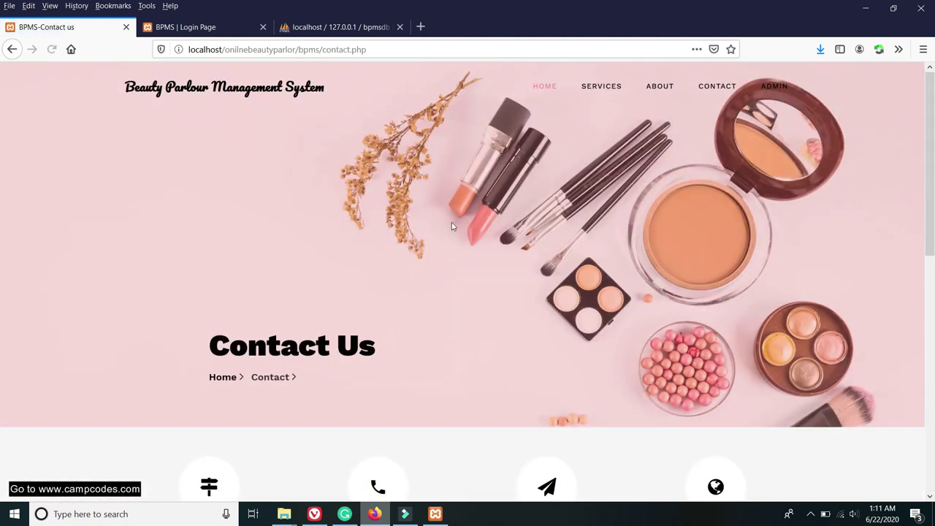
scroll(450, 233, down, 5)
scroll(451, 233, up, 2)
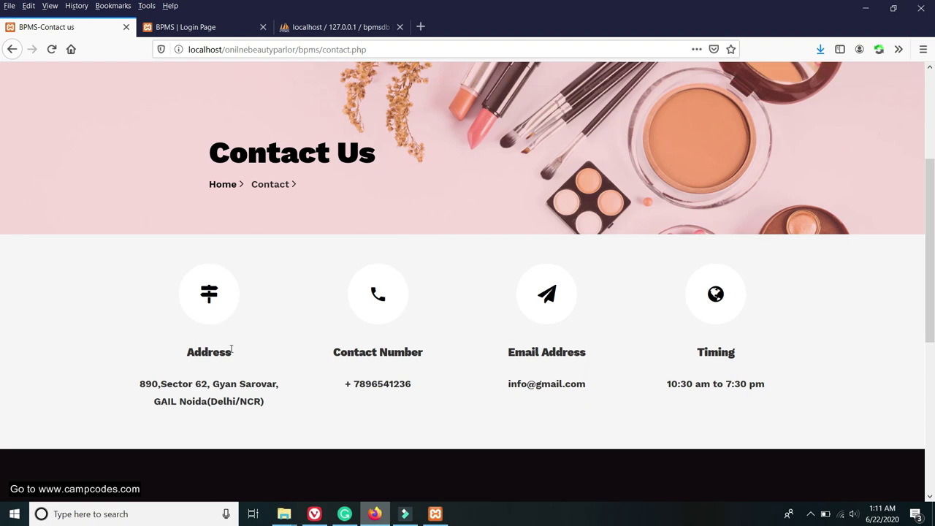
drag(231, 350, 158, 336)
drag(328, 344, 733, 355)
click(732, 354)
scroll(721, 290, up, 3)
Check the admin sign-in page and the phpMyAdmin database import results in Firefox.
click(191, 26)
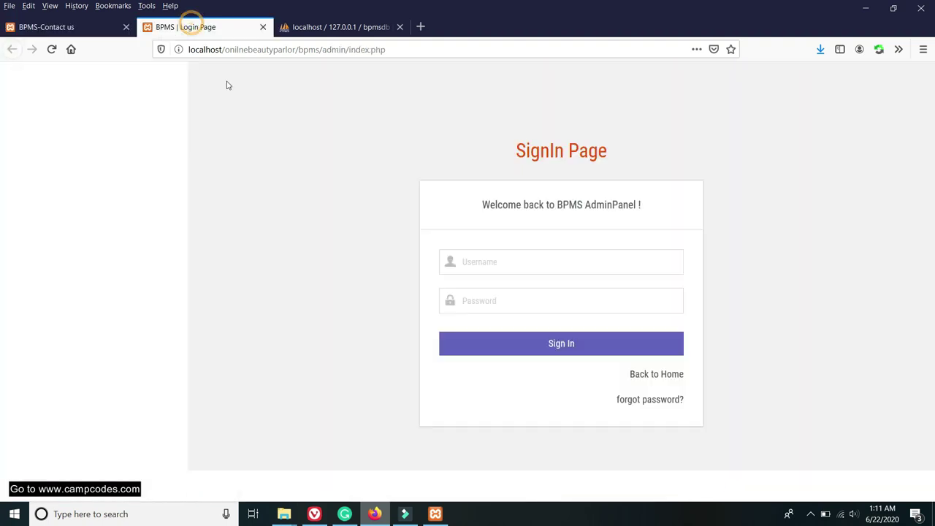
click(492, 260)
click(396, 199)
click(336, 17)
click(175, 22)
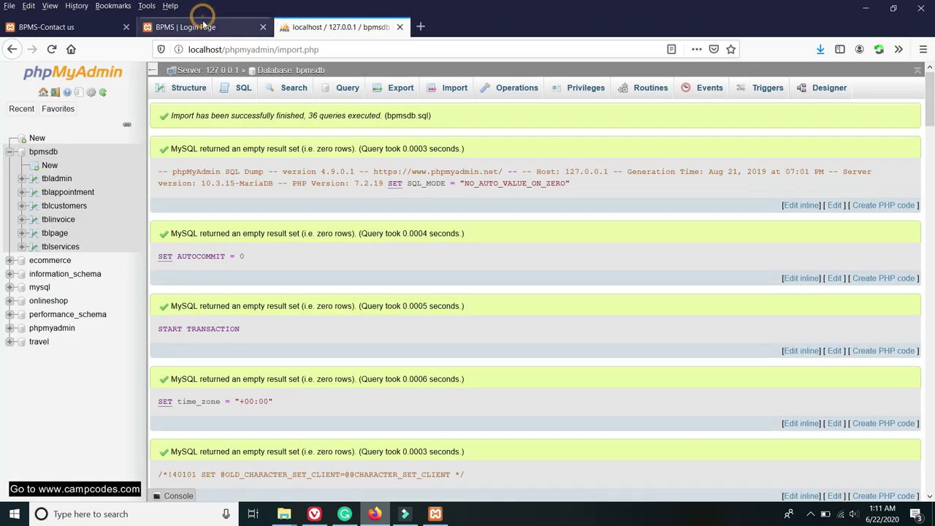
Open htdocs > onilnebeautyparlor > Readme.txt in Notepad and maximize it.
mouse_move(281, 515)
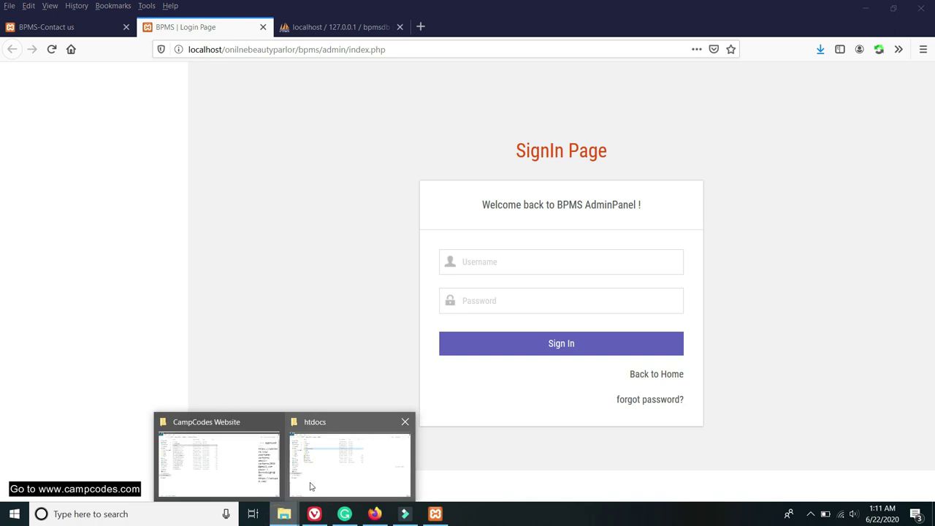
click(320, 454)
double_click(160, 133)
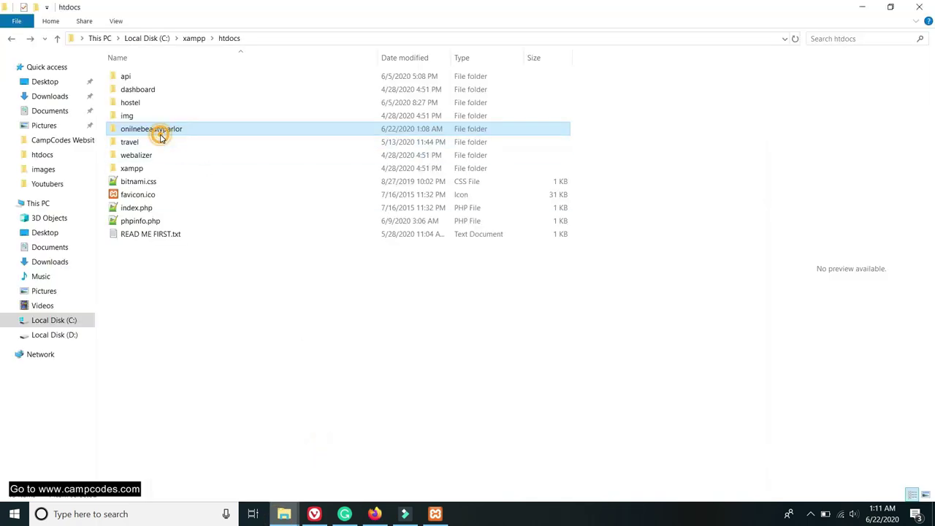
double_click(155, 106)
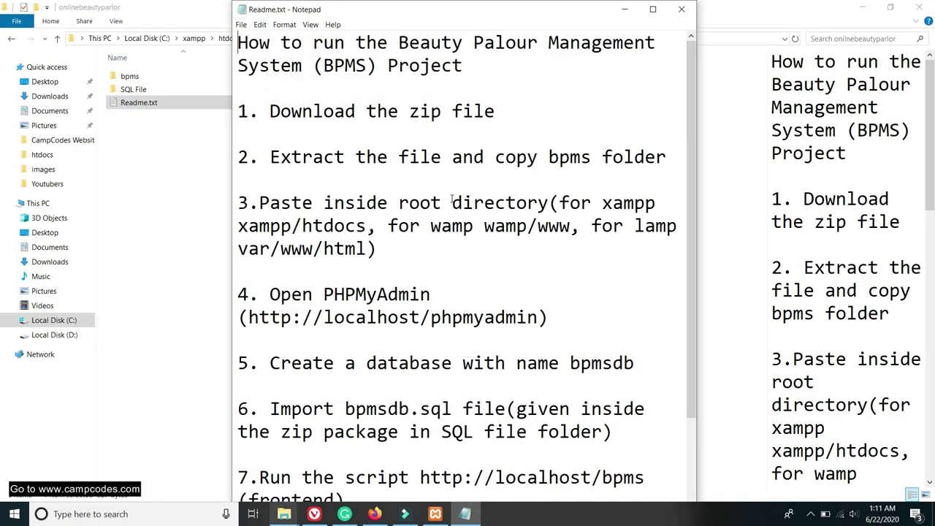
scroll(452, 294, down, 2)
click(653, 8)
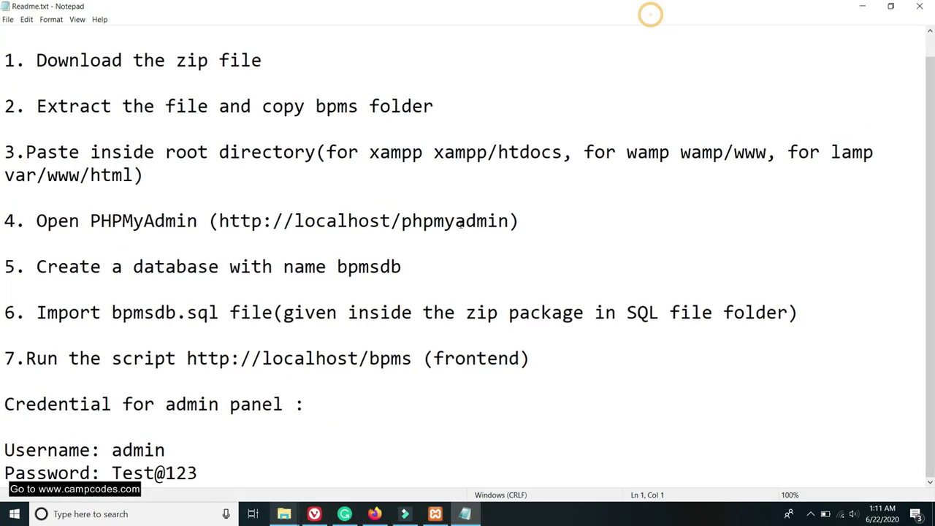
Copy the admin password from the Readme's admin credentials.
drag(177, 456, 123, 451)
drag(208, 474, 118, 474)
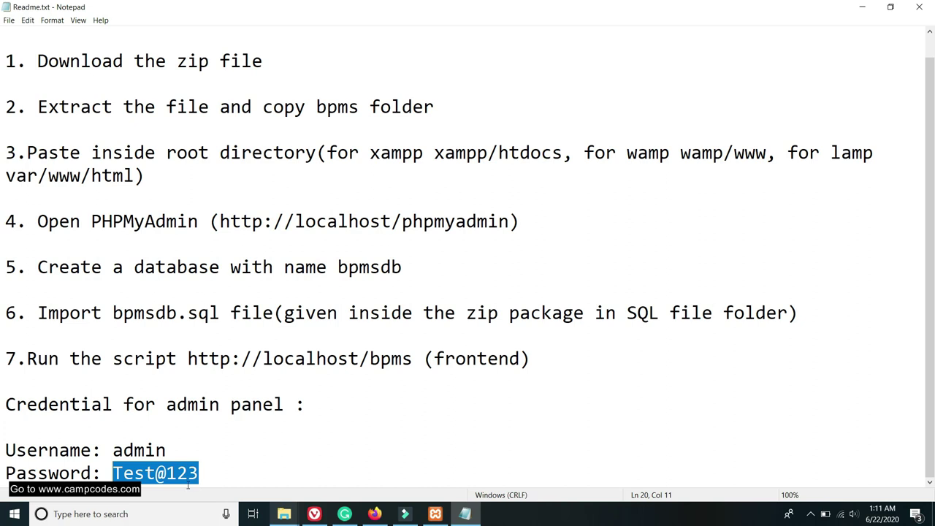
right_click(164, 473)
click(210, 340)
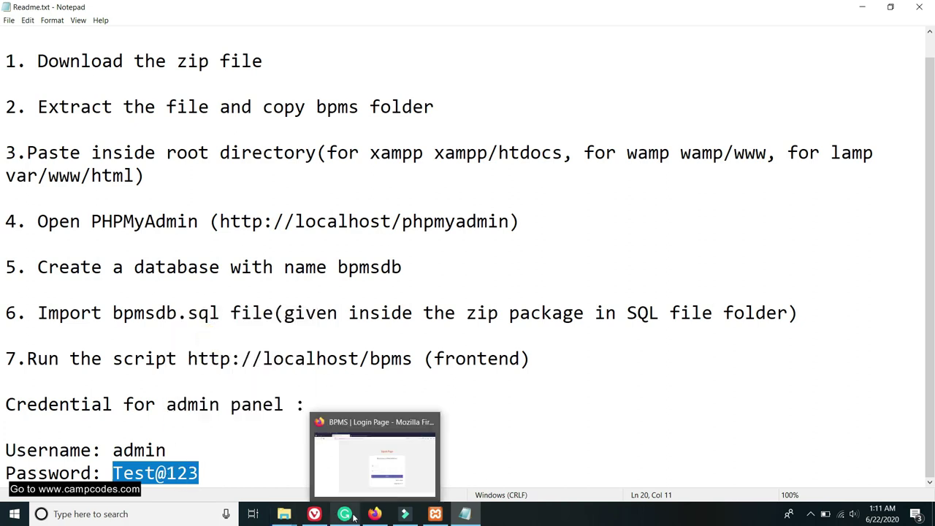
Return to the Firefox admin sign-in page and bring up saved username logins.
click(369, 460)
right_click(499, 260)
click(488, 282)
click(485, 262)
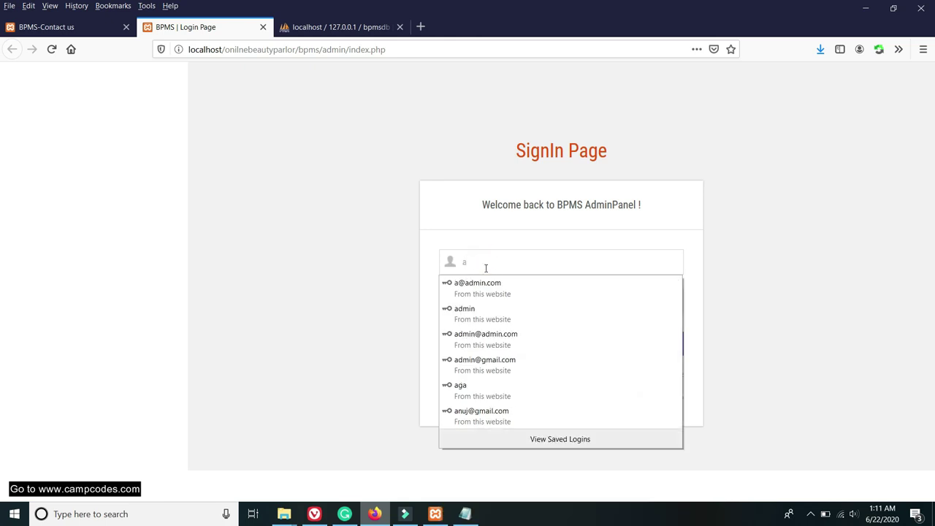
Sign in with the saved admin login and check the new appointment notifications.
click(472, 309)
click(566, 340)
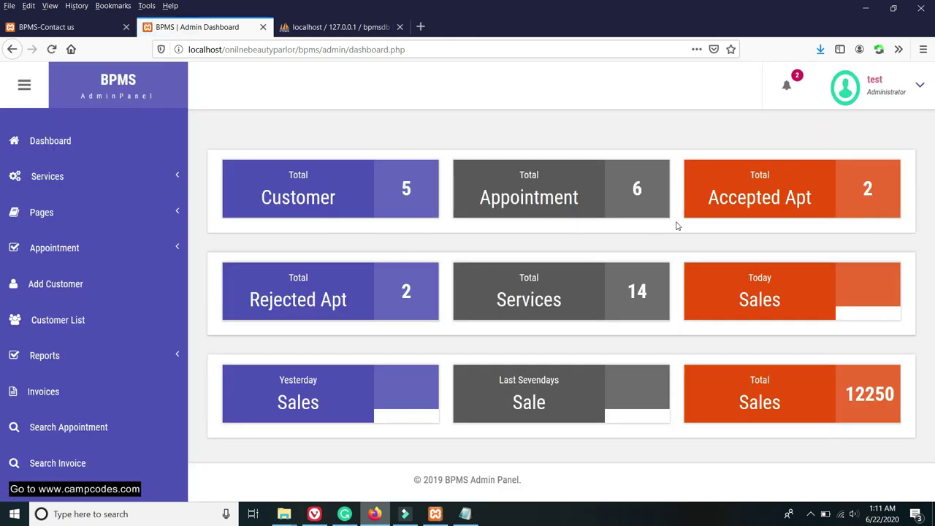
click(795, 98)
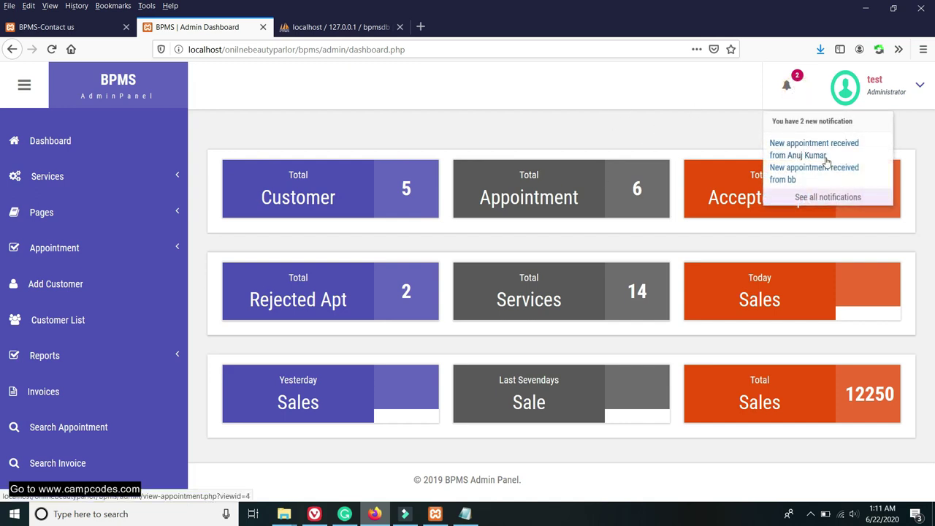
click(729, 93)
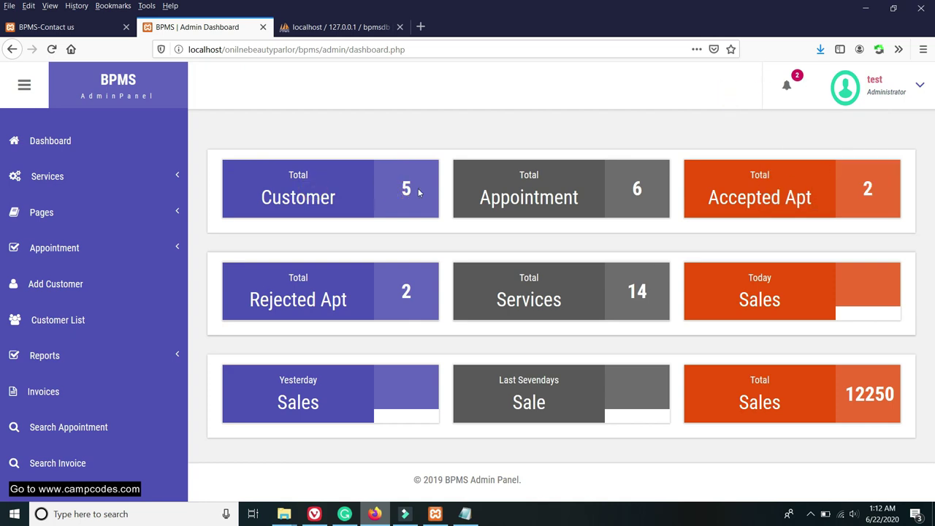
Review the dashboard cards: Rejected Apt, Services, today's, yesterday's, seven-day and total sales 12250.
click(772, 193)
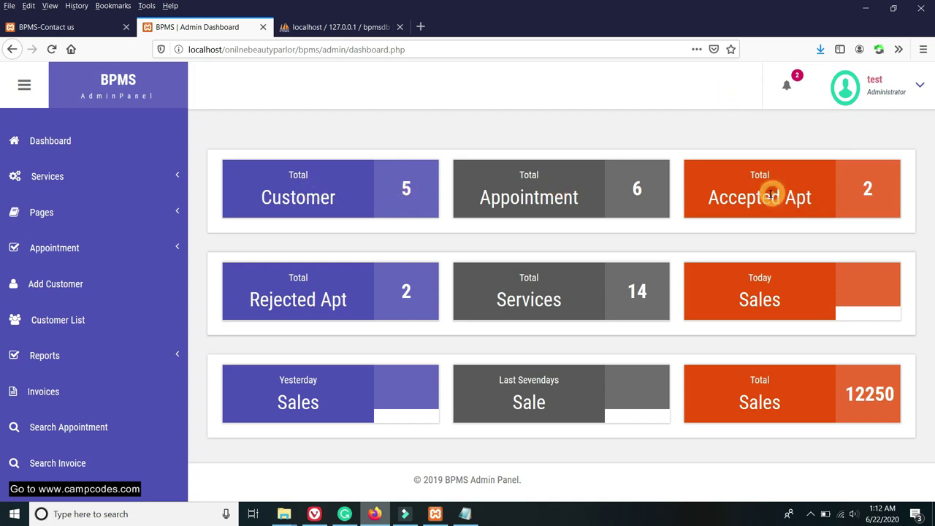
drag(257, 291, 387, 297)
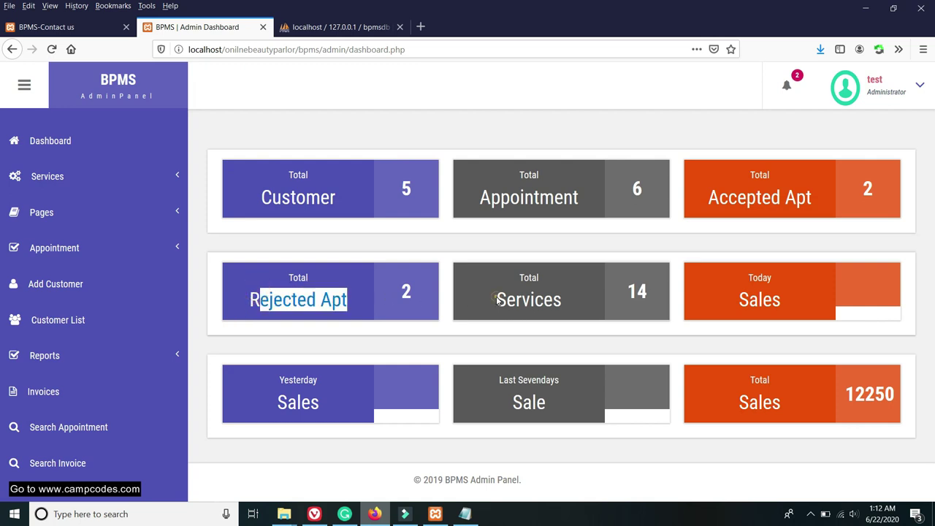
drag(498, 300, 563, 301)
click(637, 291)
drag(756, 296, 799, 305)
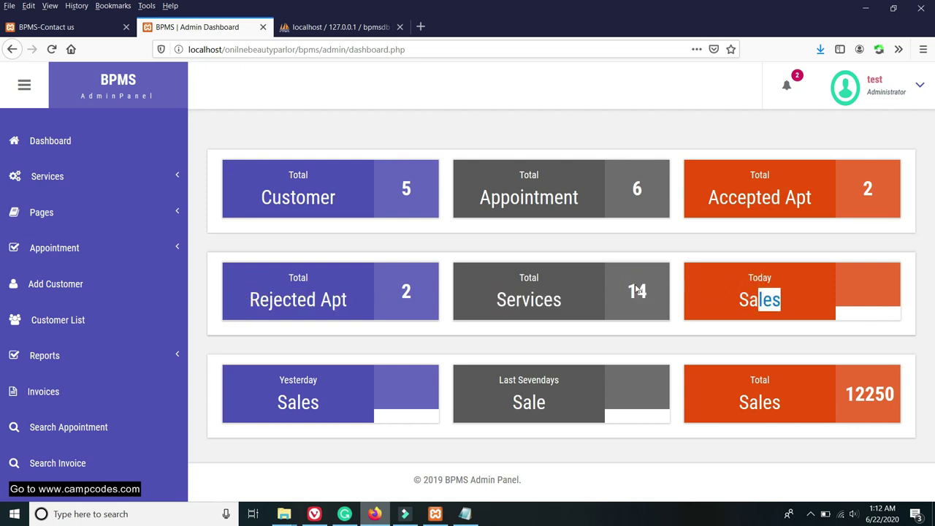
drag(259, 395, 323, 403)
drag(524, 398, 629, 402)
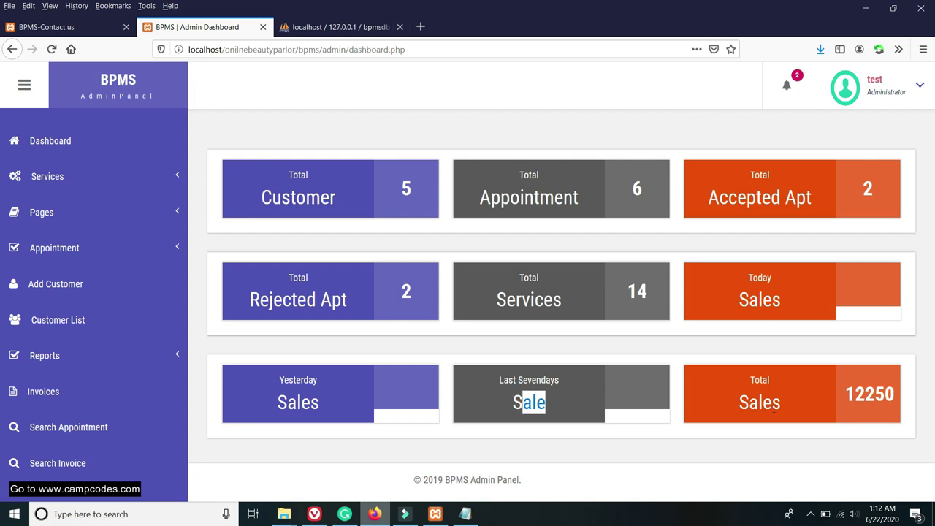
drag(844, 398, 874, 404)
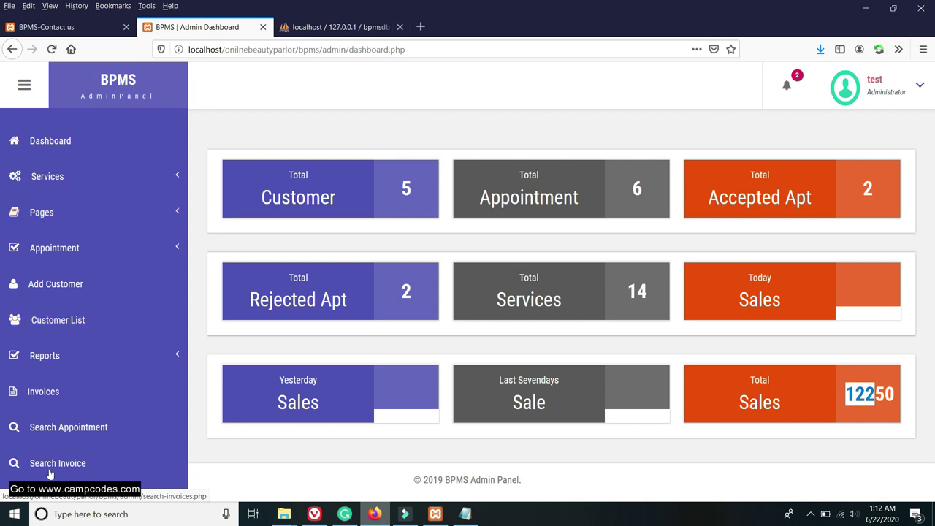
click(52, 179)
click(295, 247)
click(317, 283)
click(279, 242)
click(63, 27)
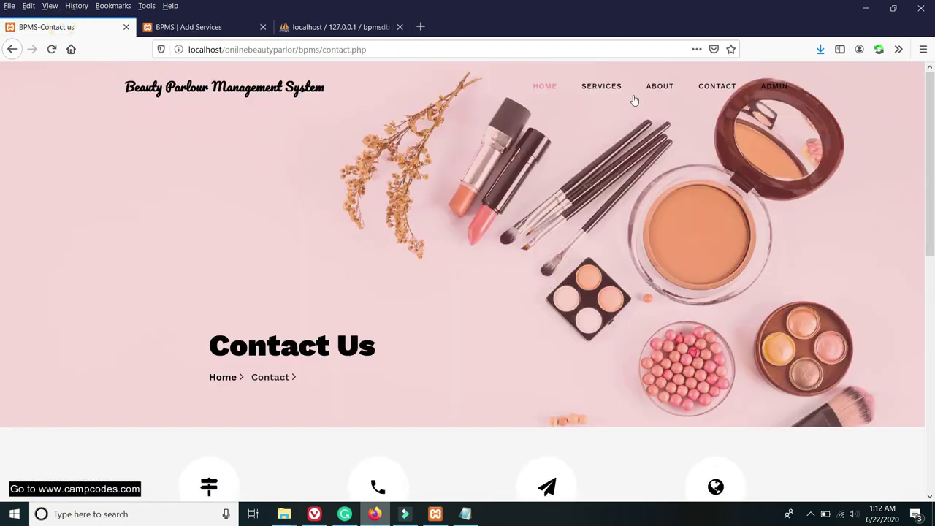
click(601, 85)
scroll(387, 247, down, 10)
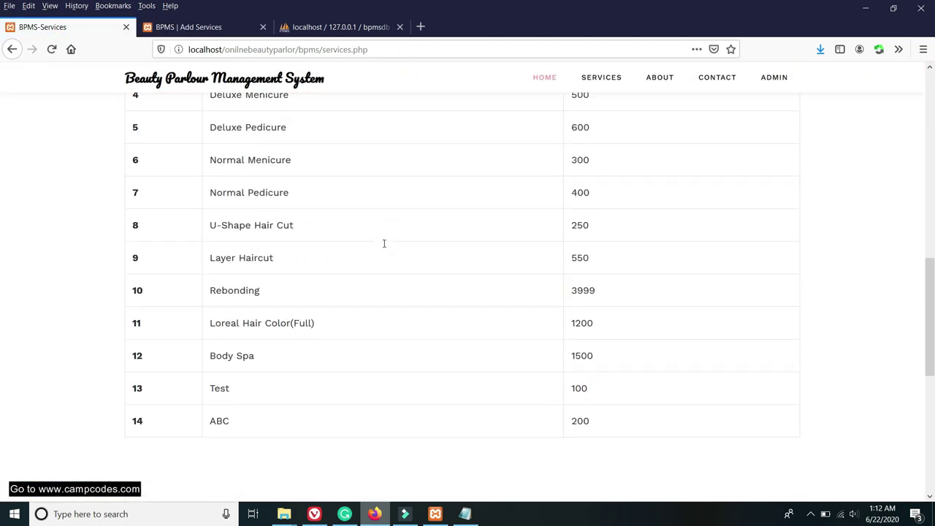
scroll(369, 246, up, 1)
scroll(370, 246, down, 3)
scroll(369, 247, up, 5)
scroll(369, 247, up, 1)
scroll(365, 245, down, 2)
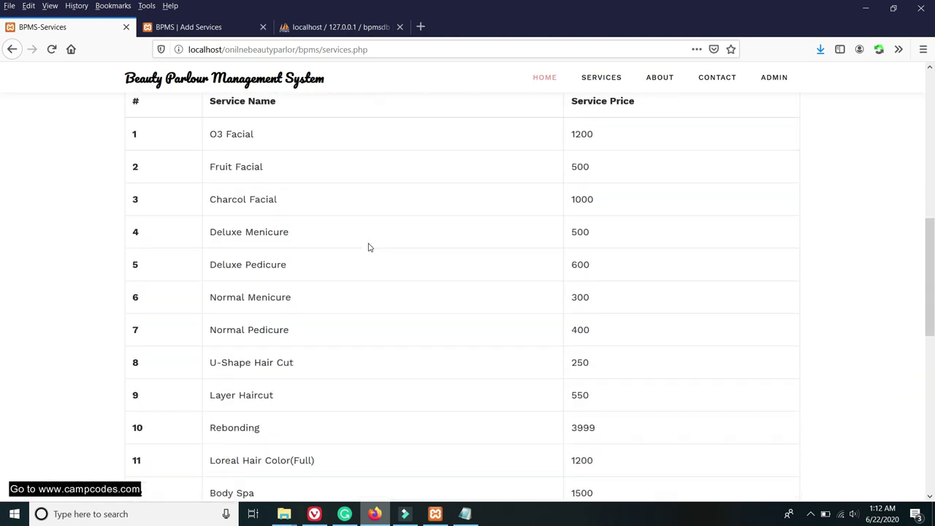
scroll(386, 157, up, 2)
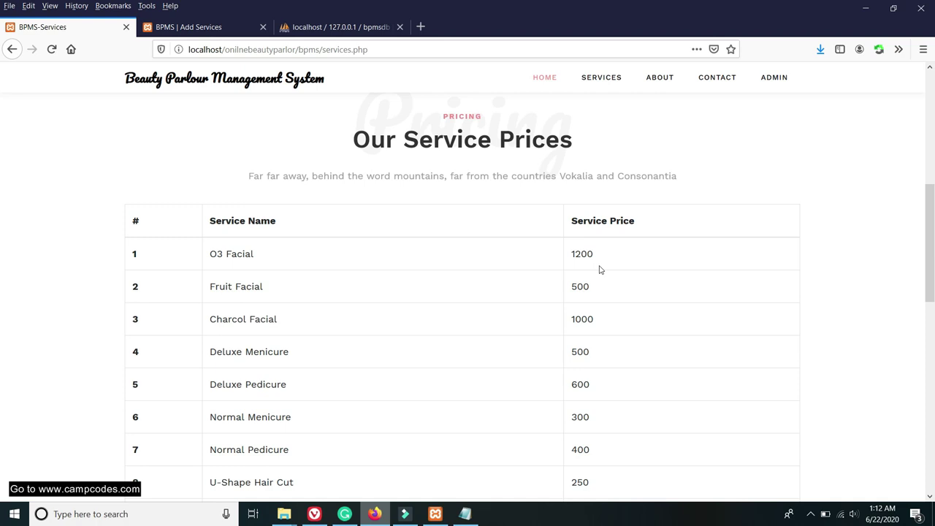
drag(637, 222, 577, 221)
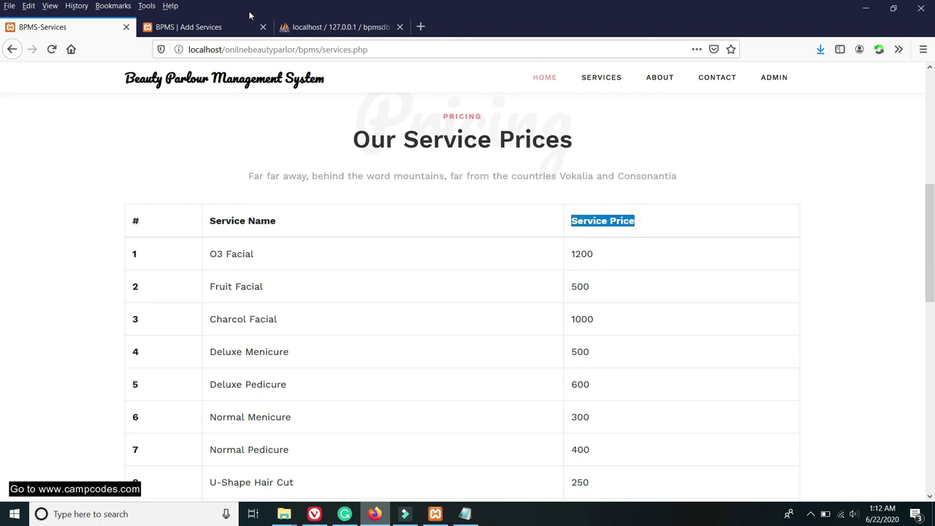
click(214, 24)
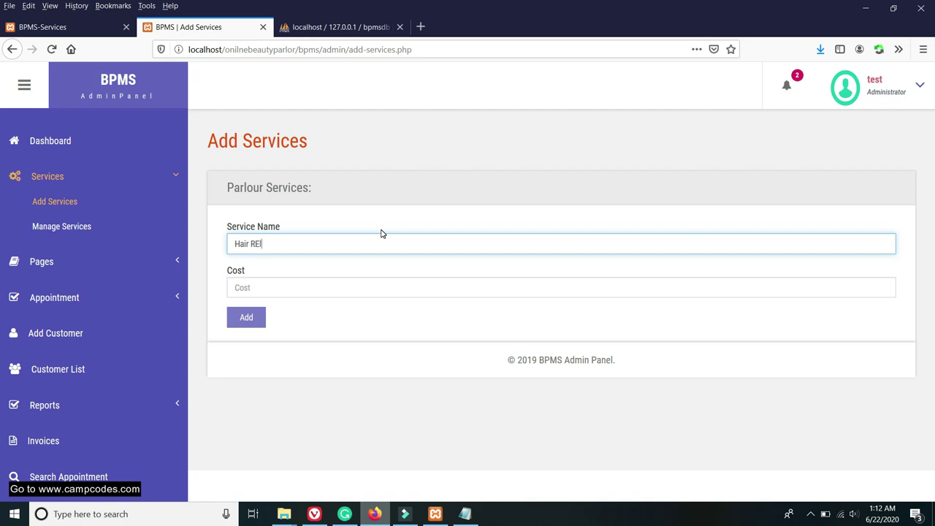
Enter cost 120 for the Hair Relax service, add it, and dismiss the confirmation.
click(283, 290)
text(120)
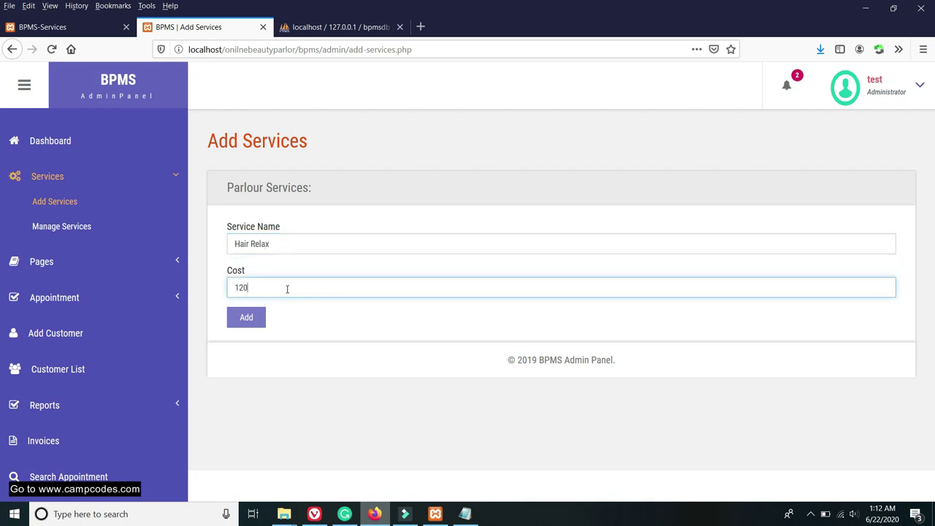
click(245, 316)
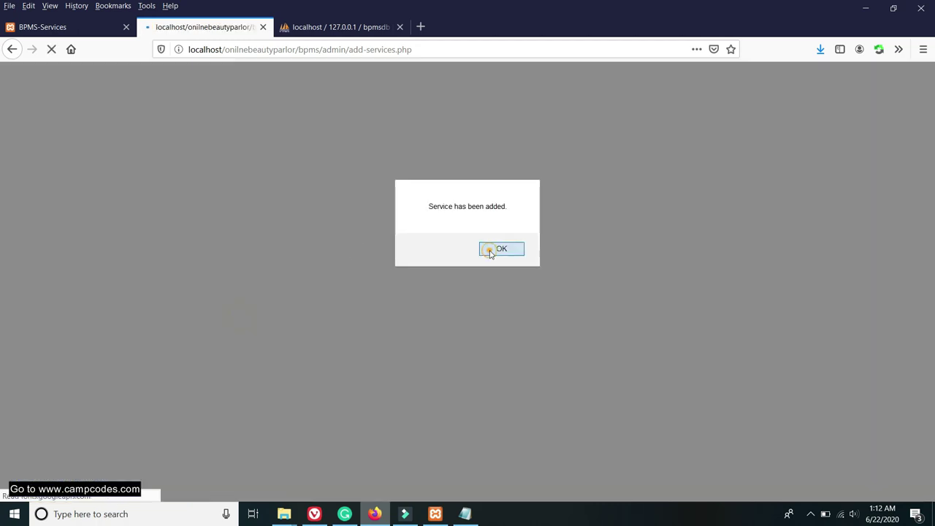
click(488, 248)
Reload the public services list and verify Hair Relax appears as service 15 at 120.
click(43, 27)
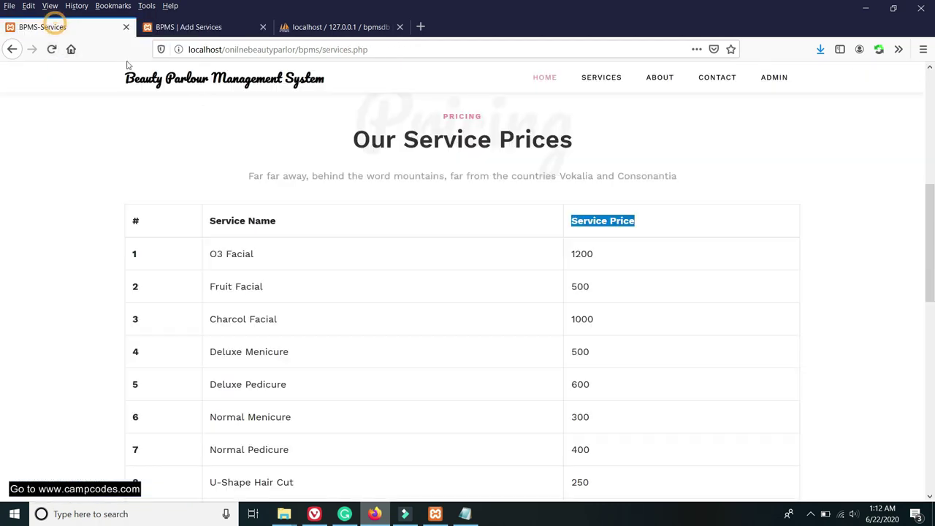
scroll(317, 170, down, 4)
scroll(317, 169, down, 4)
scroll(306, 175, up, 5)
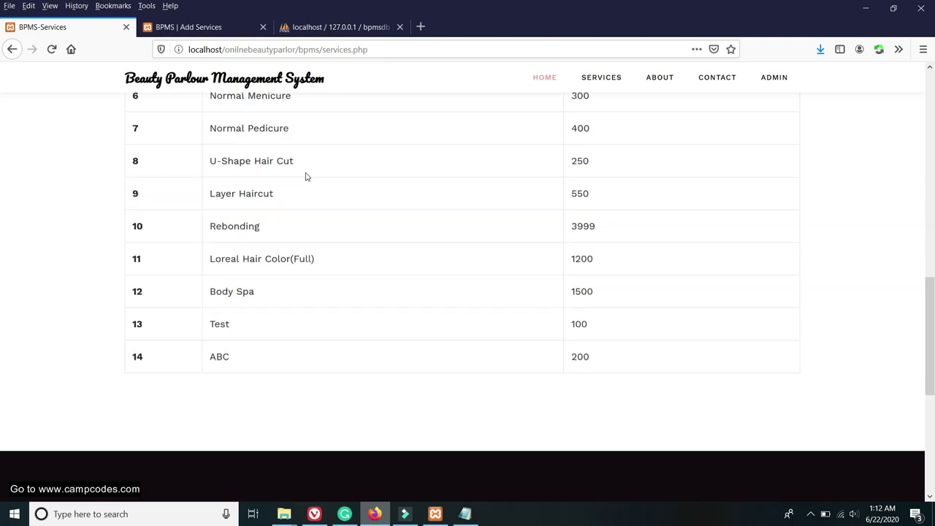
right_click(69, 32)
click(84, 37)
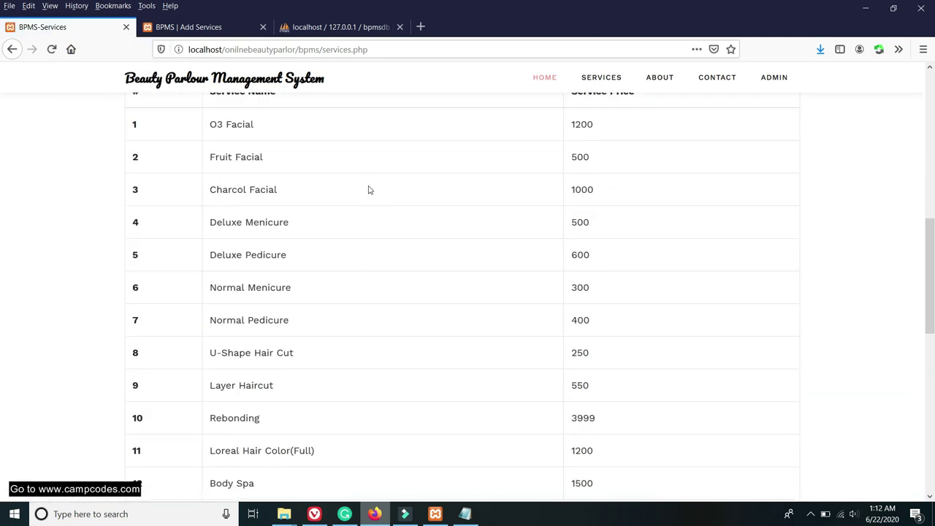
scroll(369, 190, down, 4)
drag(259, 328, 213, 326)
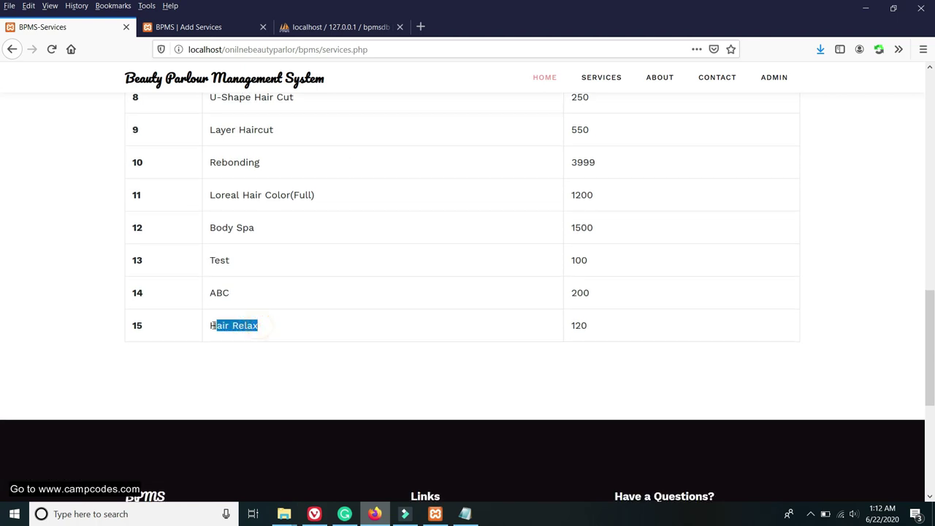
drag(602, 327, 571, 327)
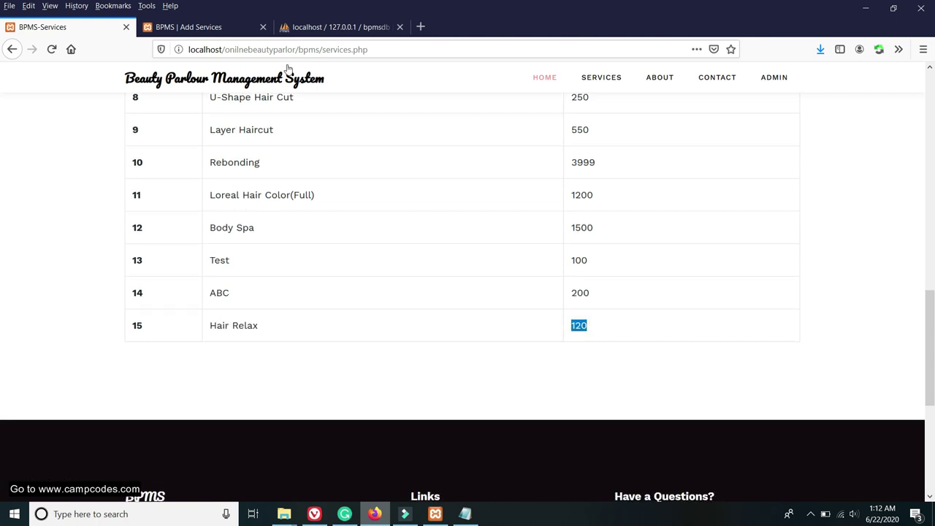
click(208, 27)
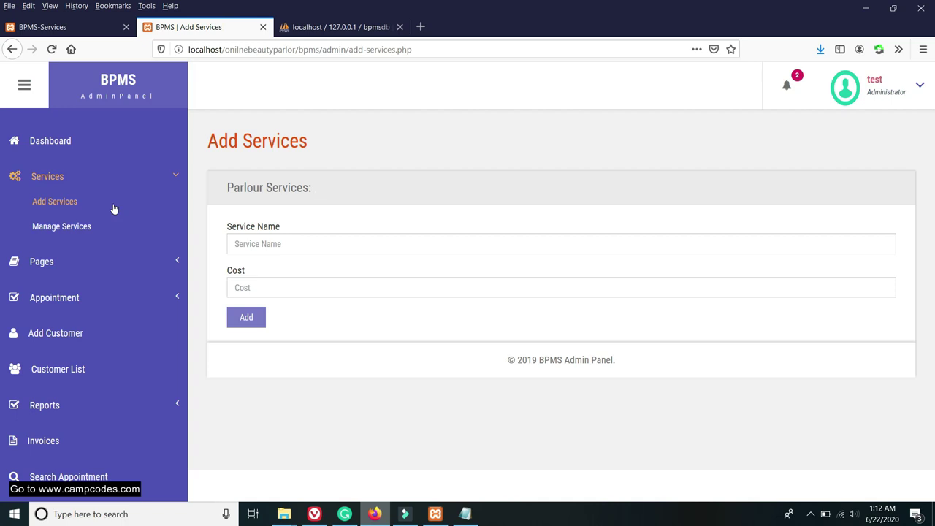
Edit Hair Relax in Manage Services, changing its cost from 120 to 150.
click(63, 226)
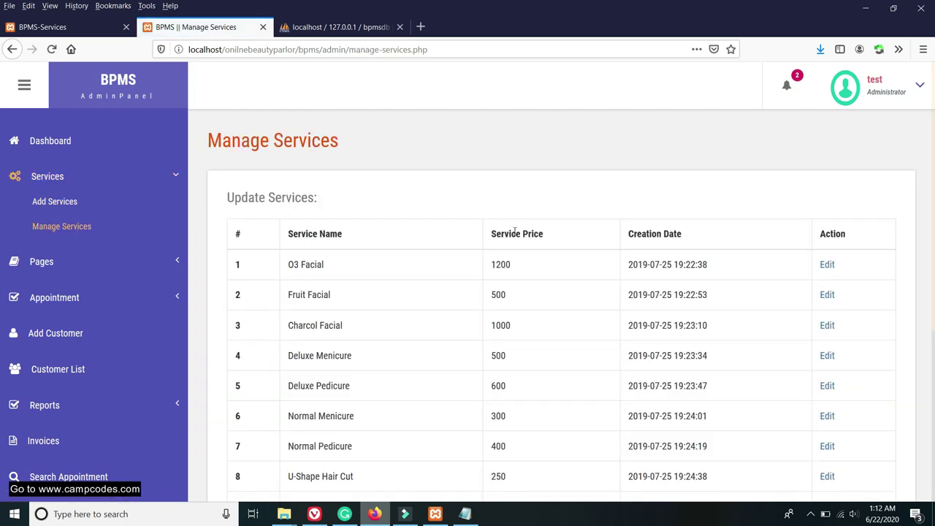
scroll(555, 238, down, 5)
scroll(555, 239, up, 5)
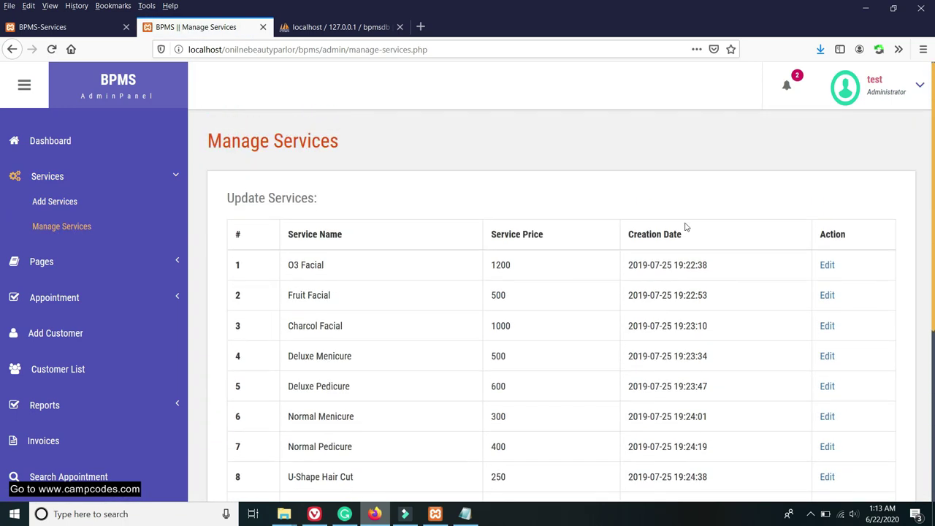
scroll(735, 246, down, 5)
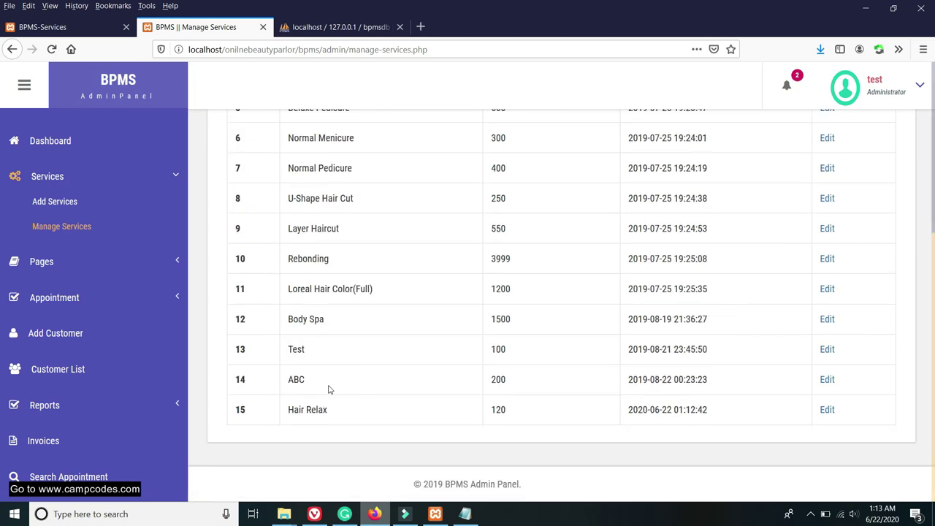
click(827, 410)
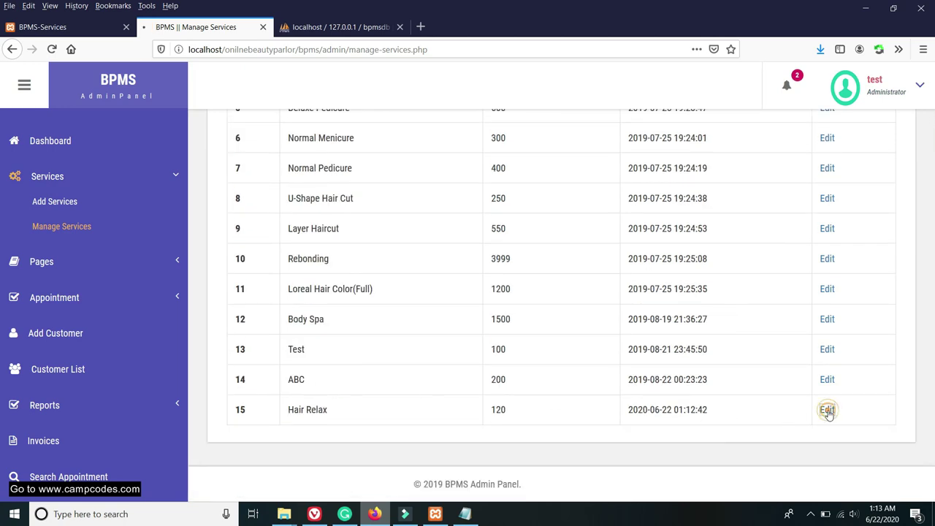
double_click(258, 293)
text(1)
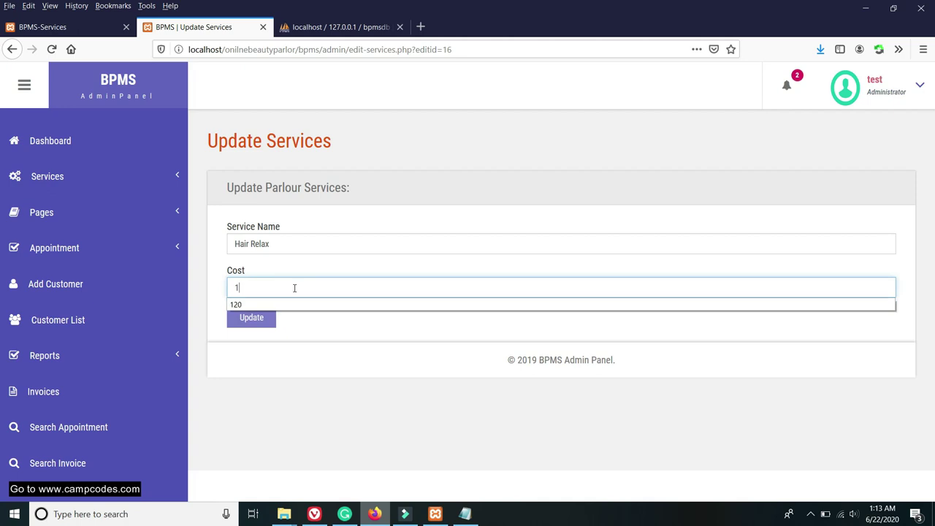
text(50)
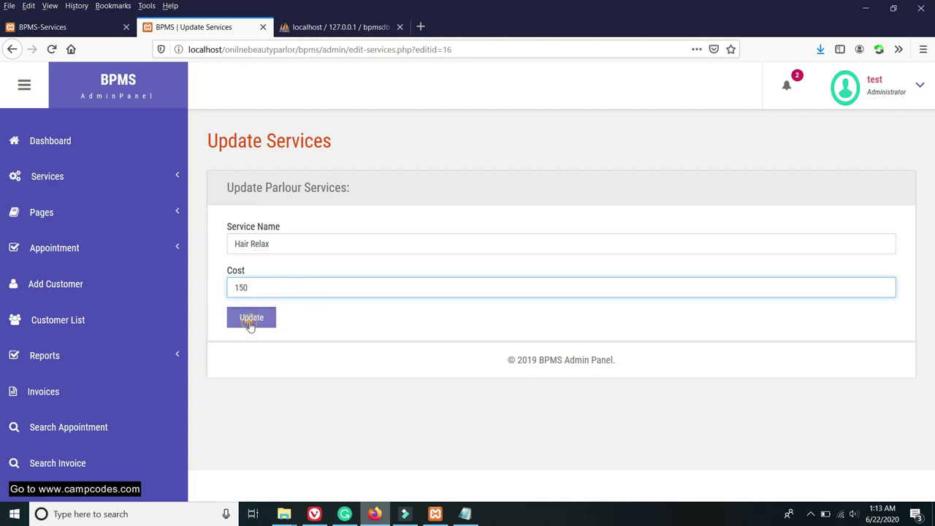
click(251, 319)
drag(623, 227, 500, 239)
Reload the public services page to verify Hair Relax shows 150, then check admin notifications.
click(59, 27)
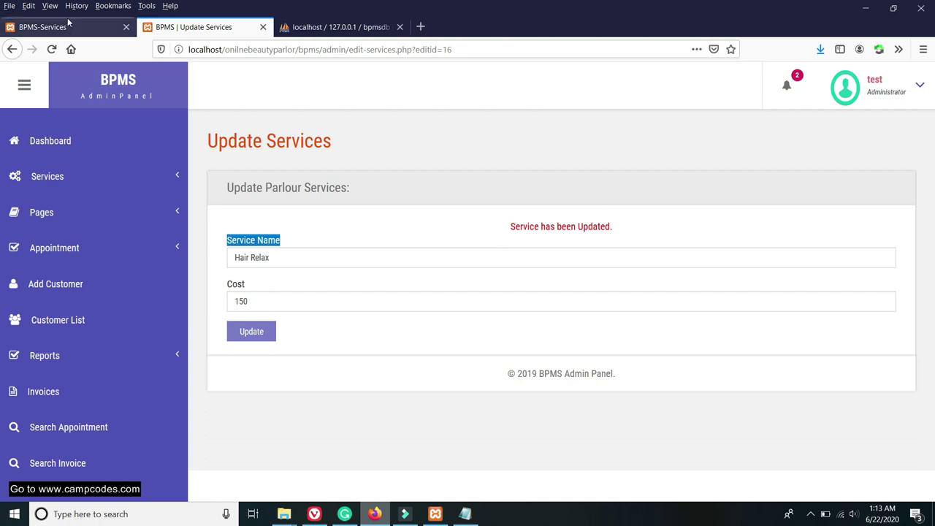
right_click(67, 24)
click(95, 34)
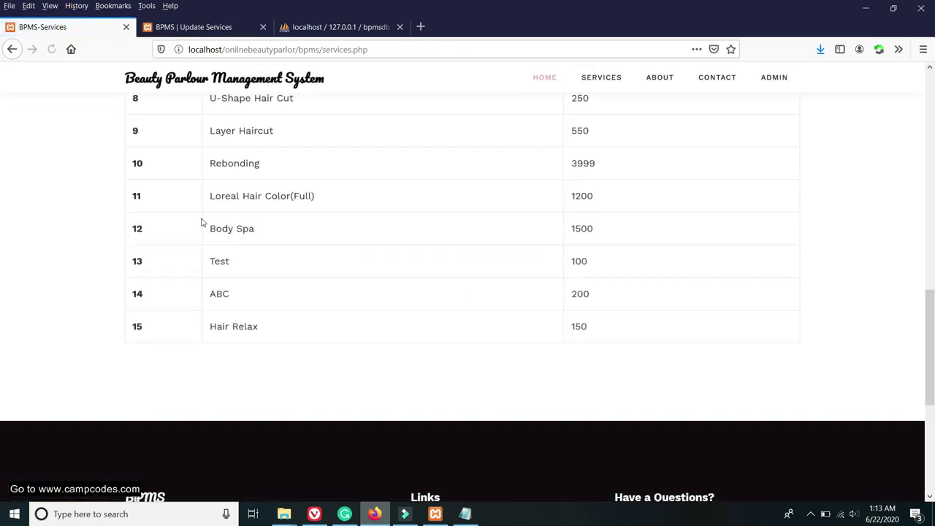
scroll(204, 223, down, 3)
drag(599, 198, 570, 201)
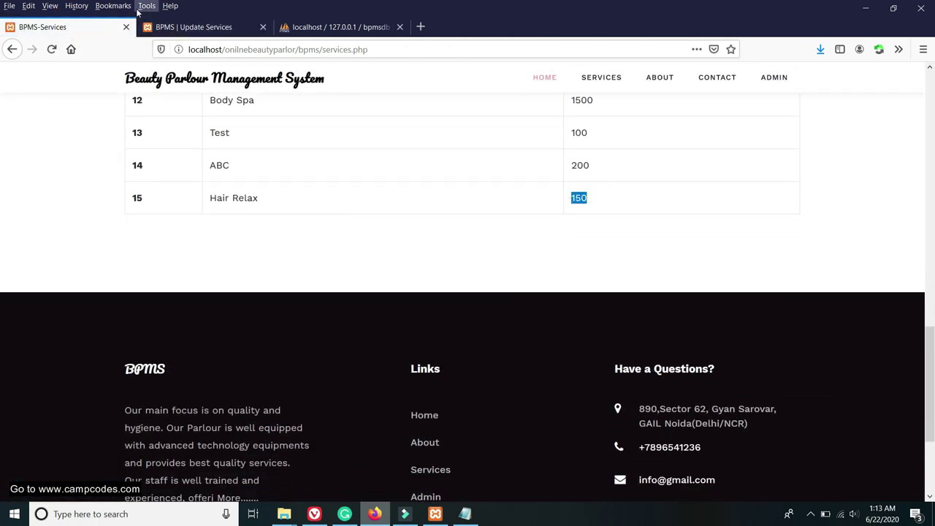
click(196, 26)
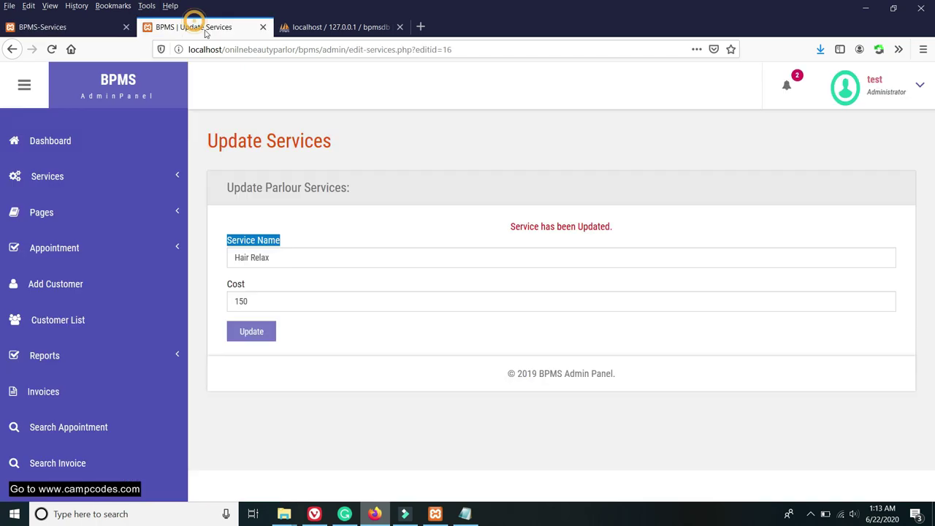
click(793, 89)
click(570, 157)
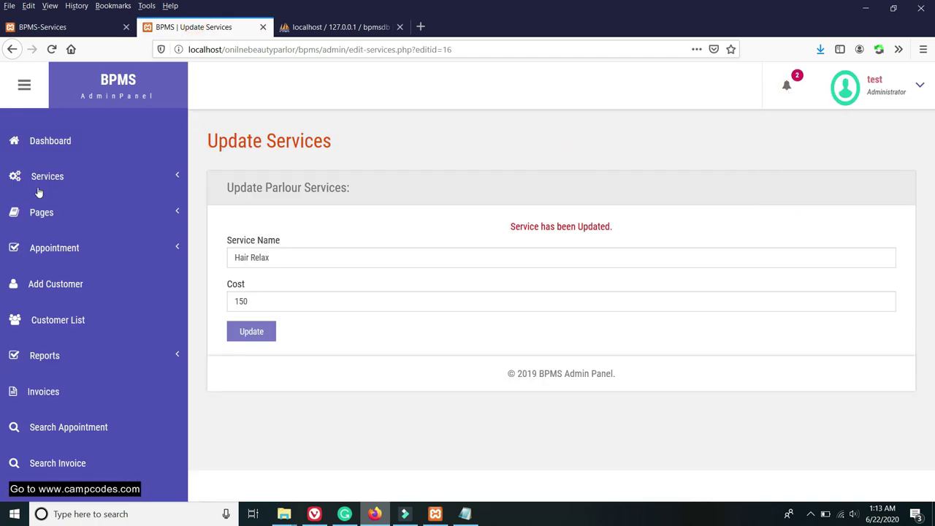
Navigate the admin sidebar to the Pages > About Us editor.
click(88, 183)
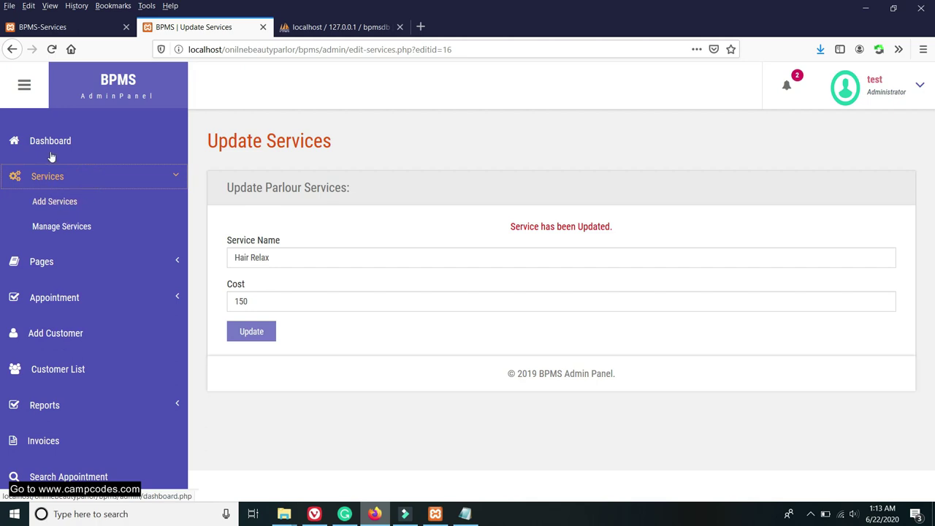
click(69, 176)
click(72, 212)
click(49, 237)
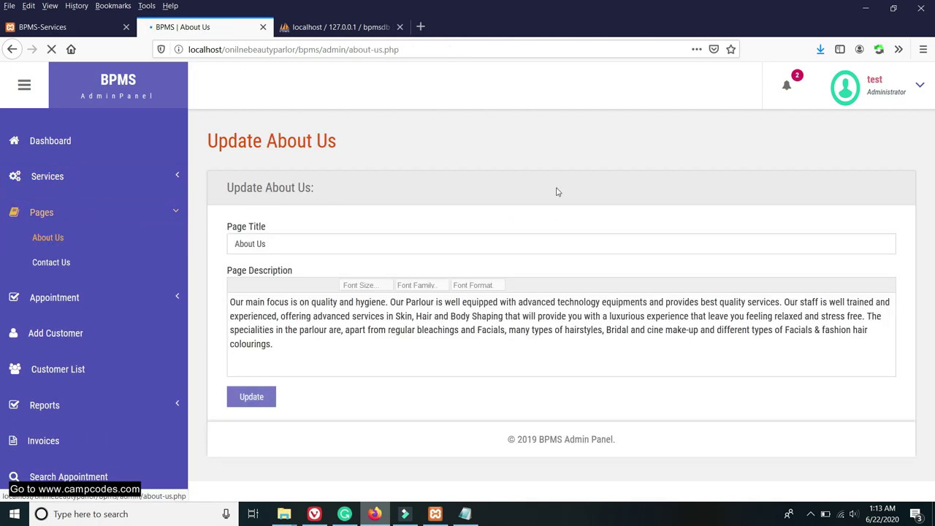
Fix Parlour, bleachings and parlour spellings, end the description with Demo!, and update About Us.
click(297, 343)
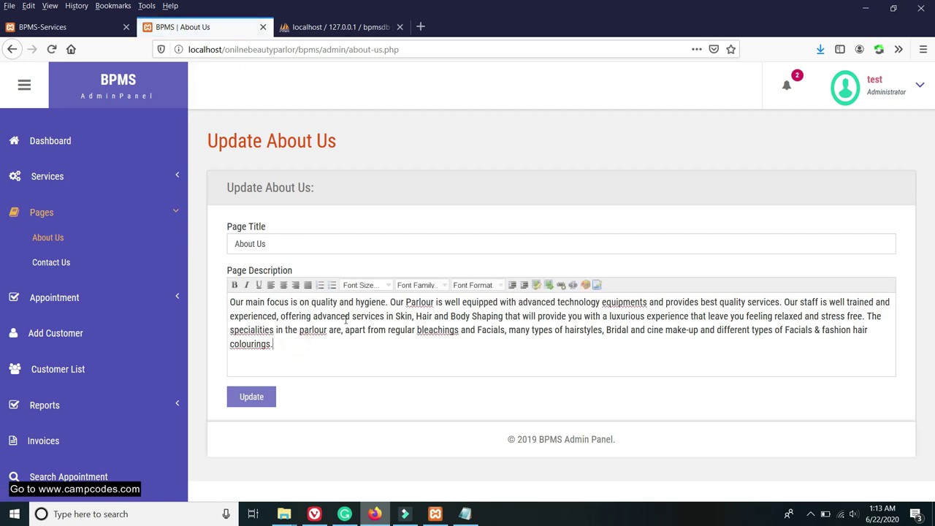
right_click(422, 302)
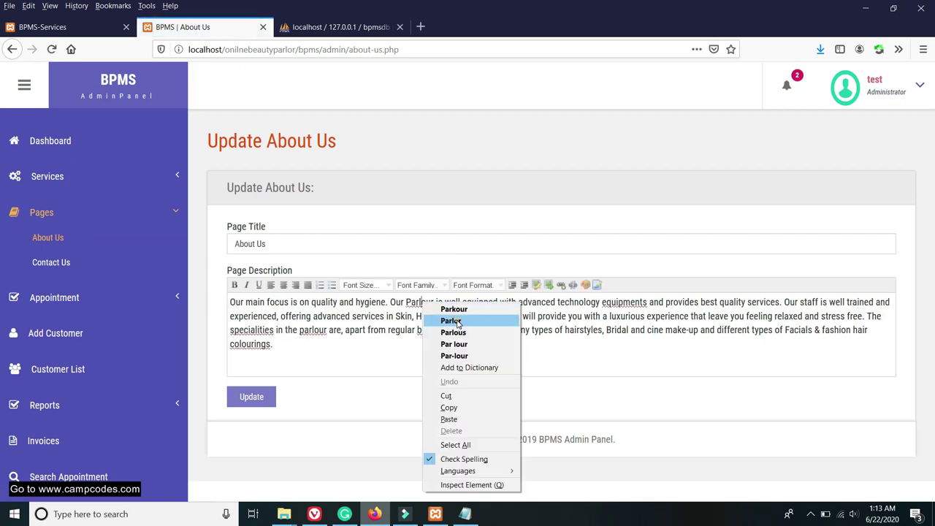
click(433, 320)
right_click(438, 327)
click(467, 332)
right_click(314, 330)
click(339, 348)
click(299, 347)
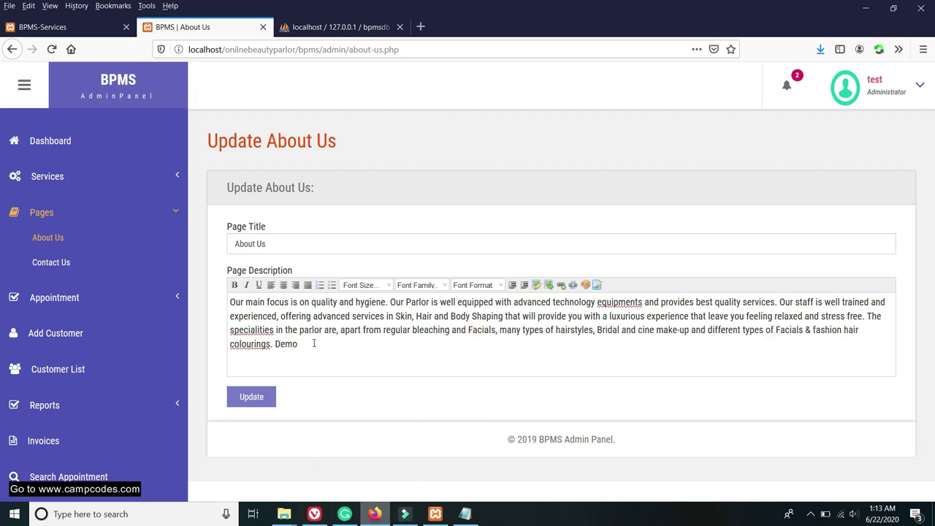
click(282, 246)
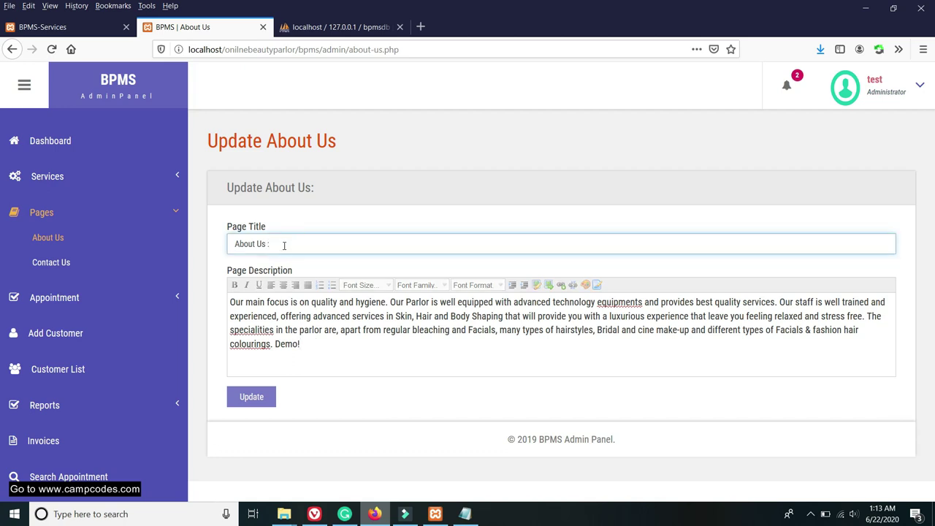
click(268, 400)
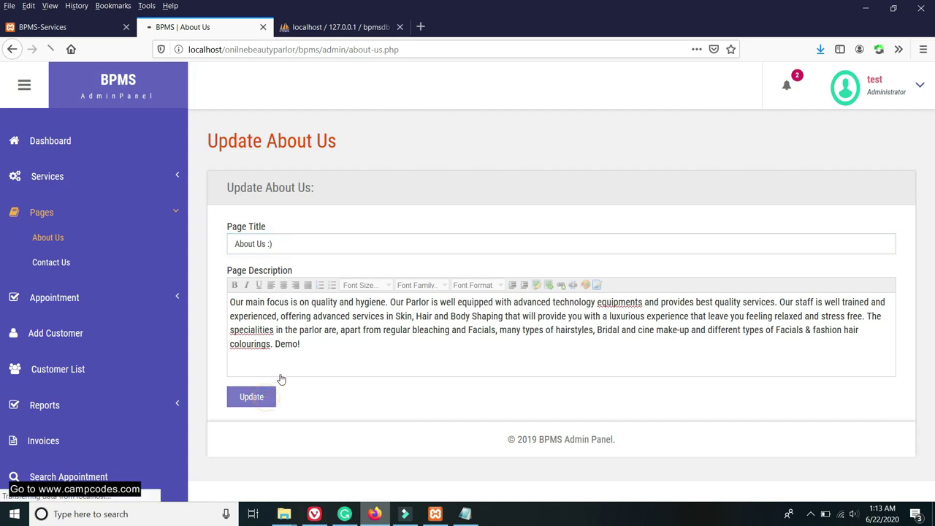
drag(623, 226, 508, 227)
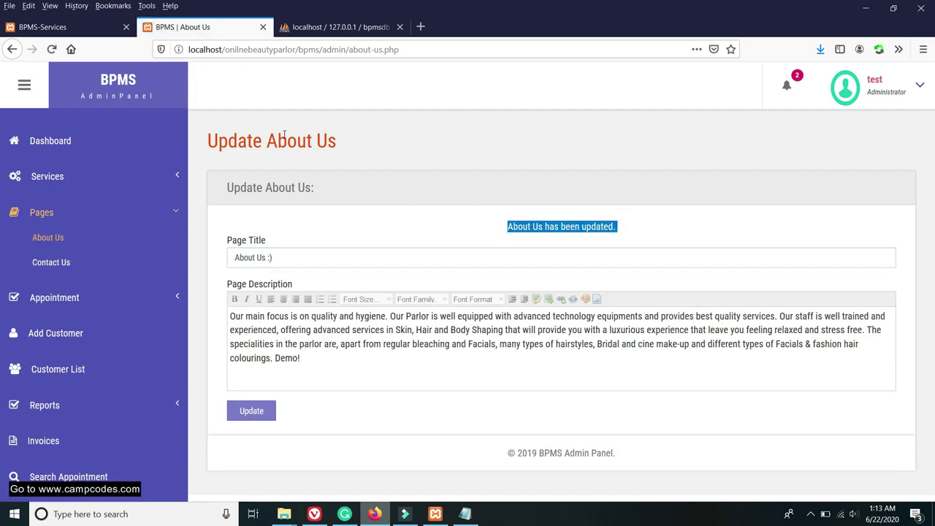
Verify the public About Us page shows the description ending in Demo!
click(38, 27)
scroll(329, 104, up, 10)
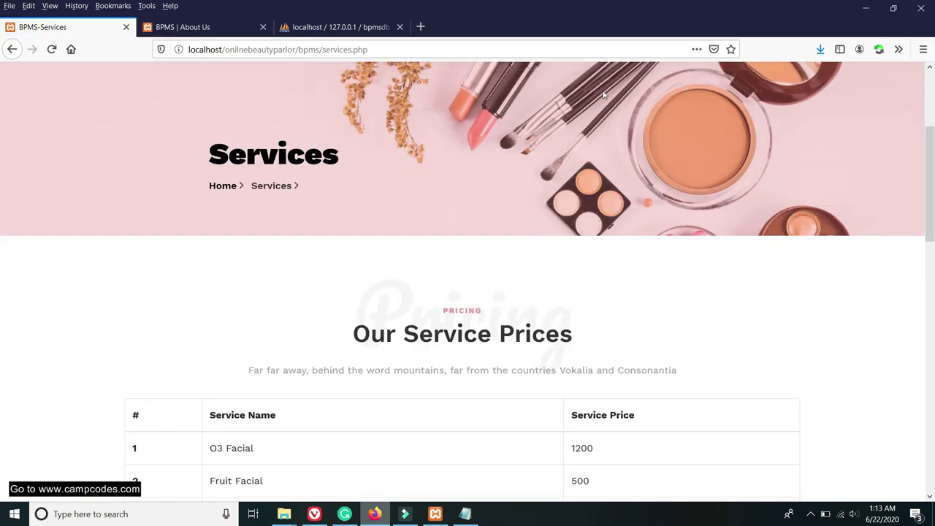
click(665, 87)
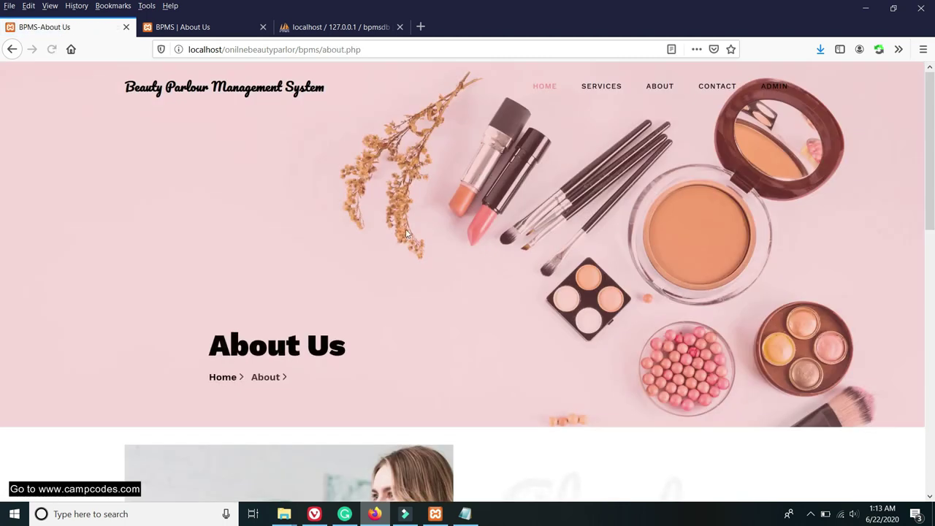
scroll(329, 242, down, 5)
drag(687, 361, 661, 360)
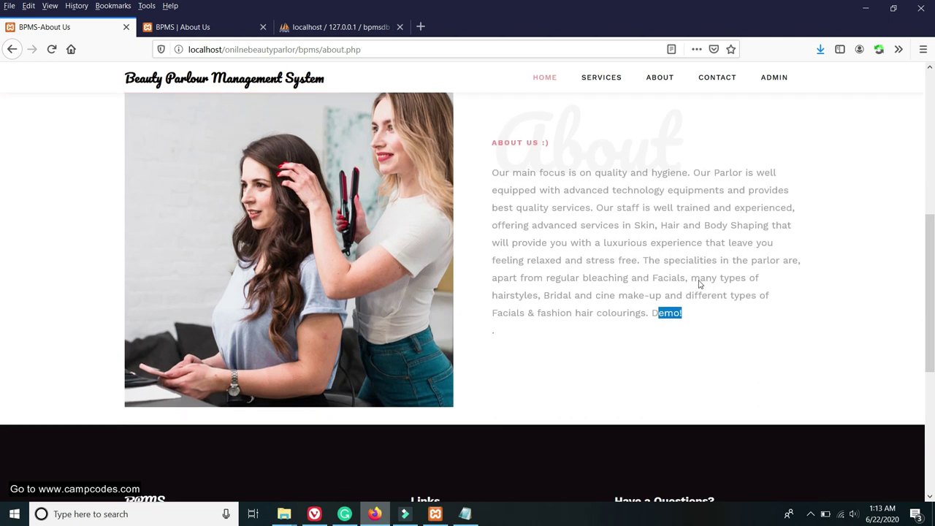
scroll(697, 230, down, 2)
click(691, 312)
drag(691, 294, 649, 296)
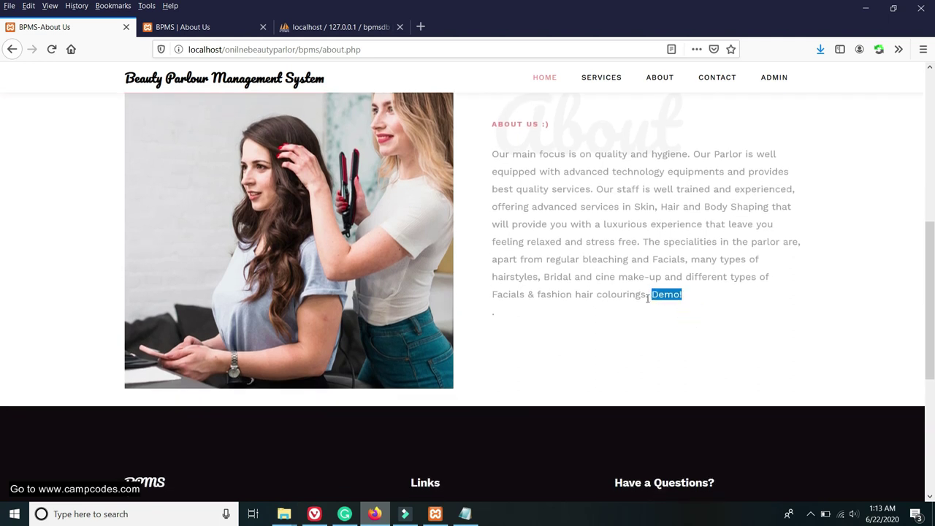
click(198, 27)
Replace the name part of the Contact Us email address and save the contact details.
click(58, 262)
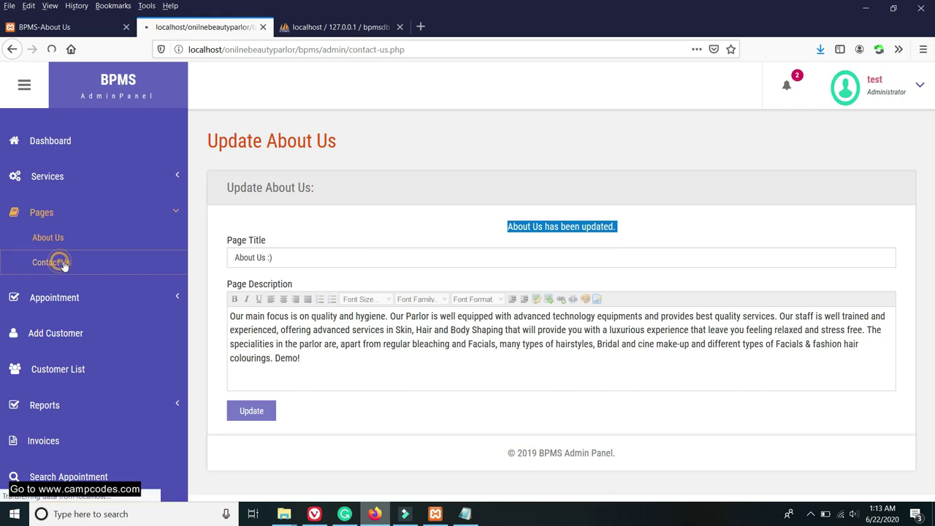
scroll(438, 227, down, 3)
drag(249, 177, 223, 175)
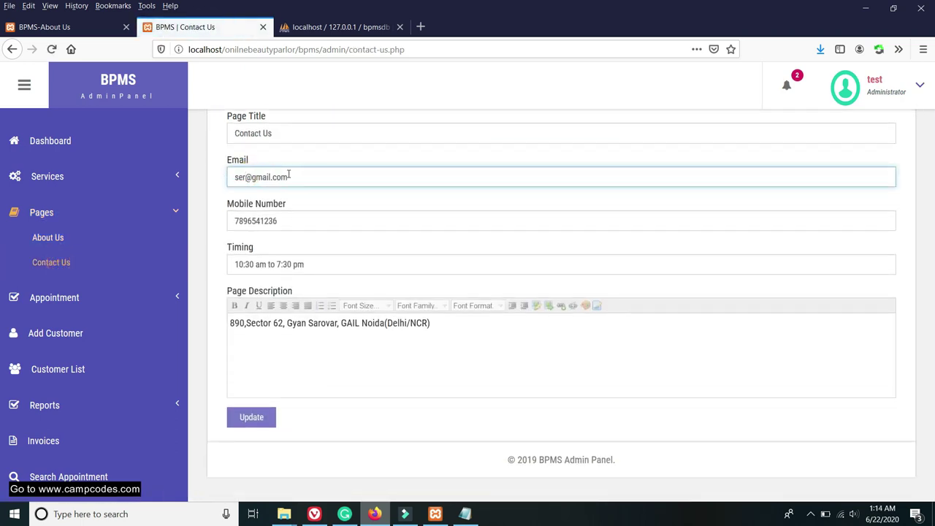
click(355, 140)
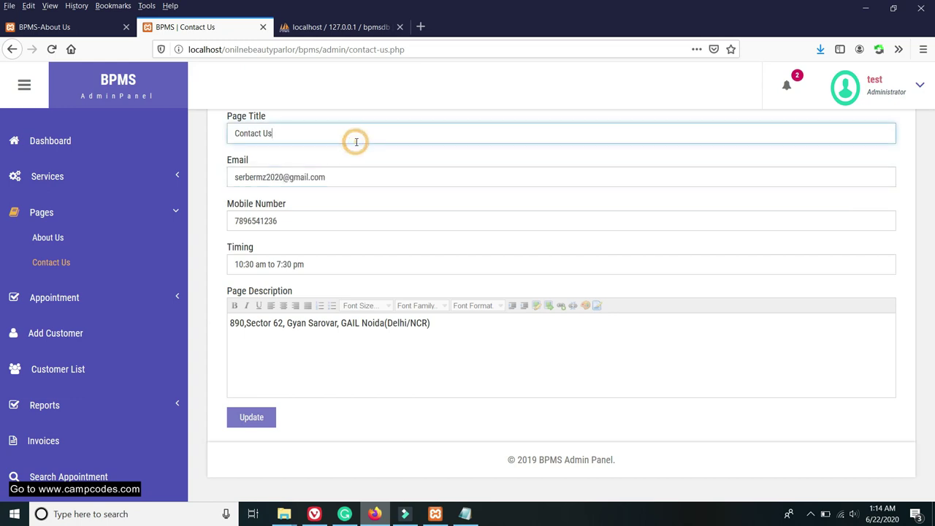
drag(341, 173, 202, 175)
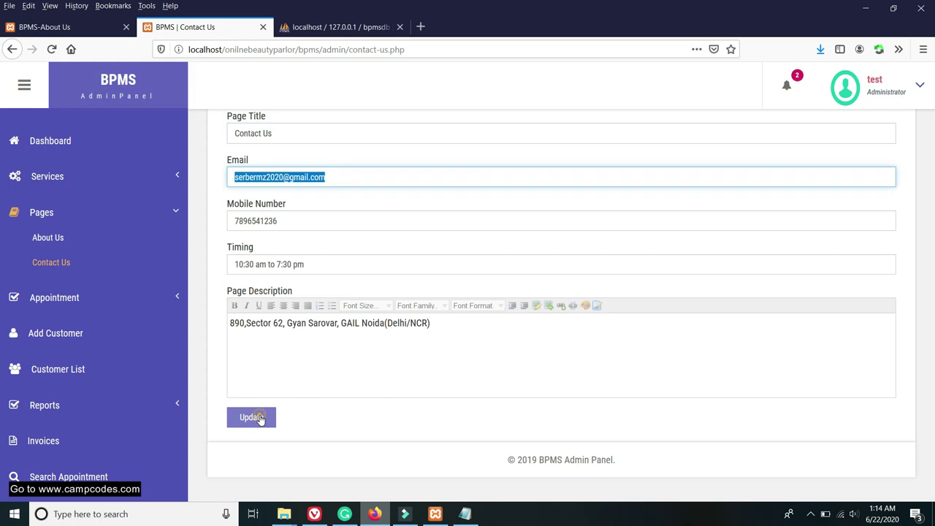
click(251, 417)
Reload the public site and confirm the Contact page lists the new email.
click(44, 27)
key(F5)
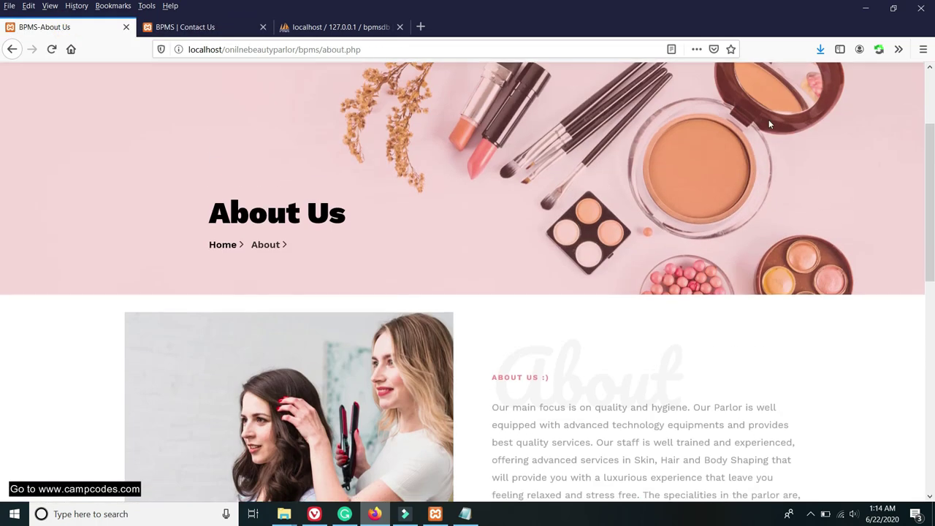
scroll(768, 124, up, 2)
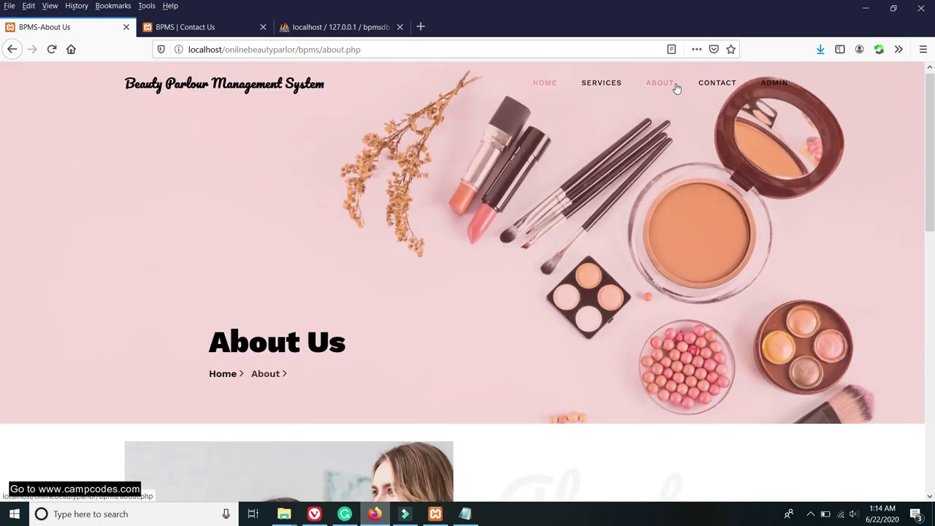
click(718, 84)
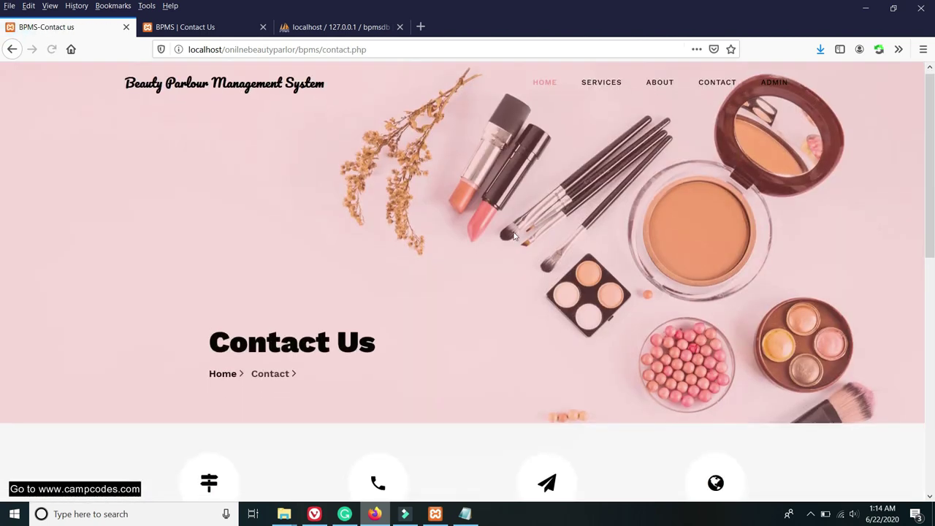
scroll(448, 248, down, 4)
drag(631, 319, 481, 321)
drag(631, 322, 487, 325)
Check the public Services page footer for the updated contact details.
click(198, 27)
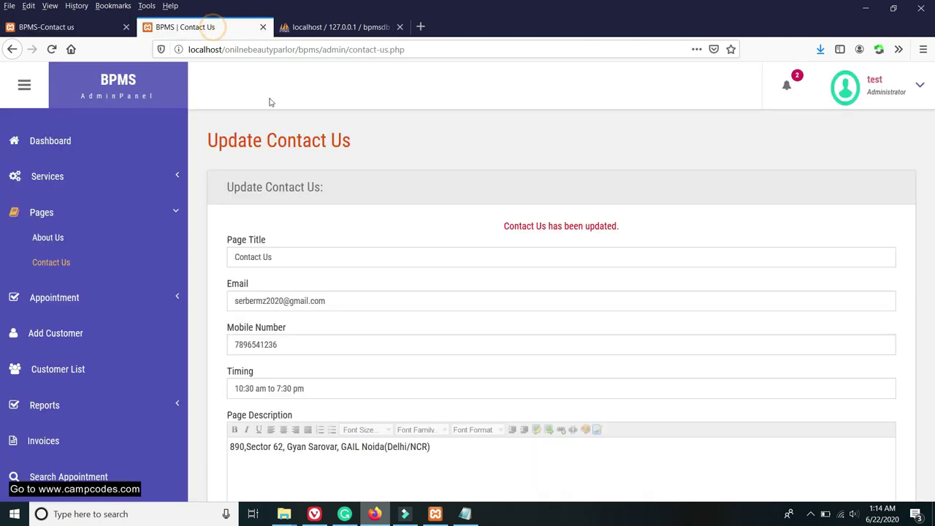
scroll(110, 263, down, 3)
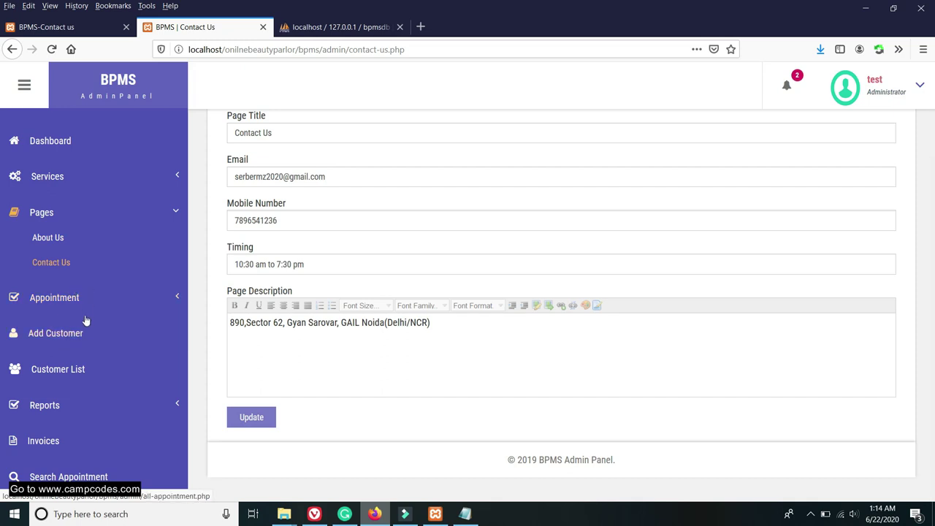
click(72, 27)
scroll(468, 219, up, 5)
click(601, 86)
scroll(613, 193, down, 15)
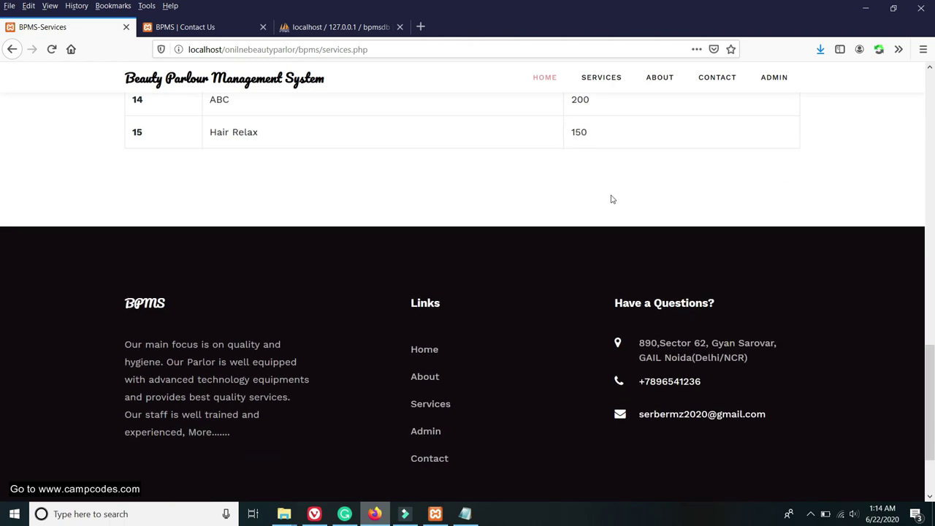
scroll(474, 260, up, 10)
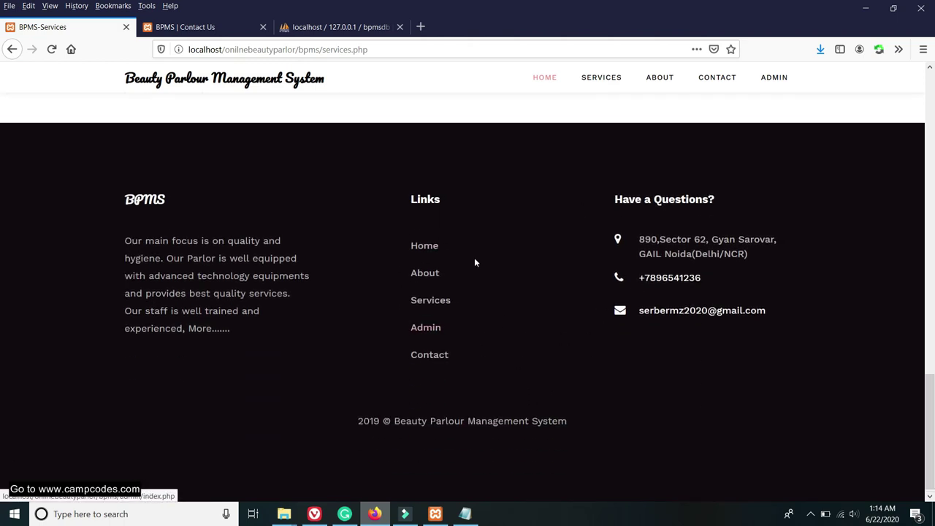
click(186, 29)
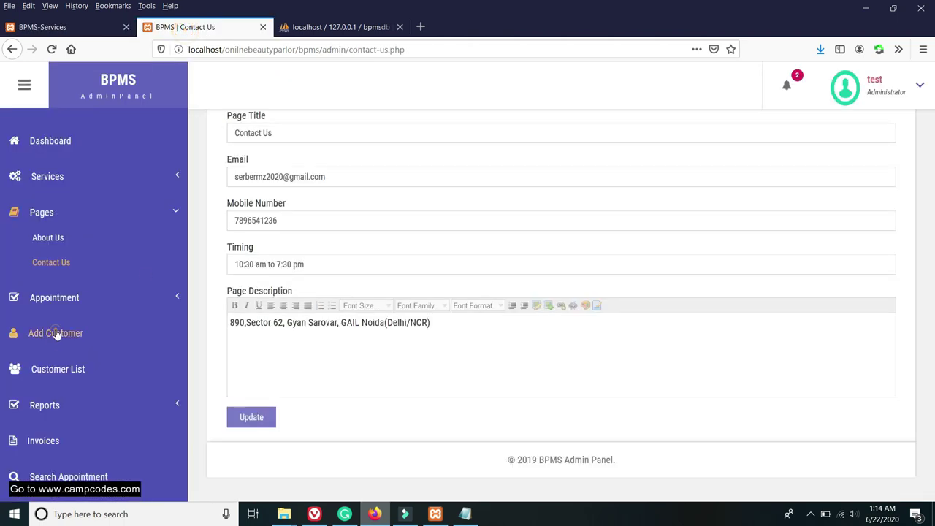
click(56, 334)
Fill in the new customer's full name and e-mail from autofill suggestions, then the mobile number.
scroll(431, 263, up, 3)
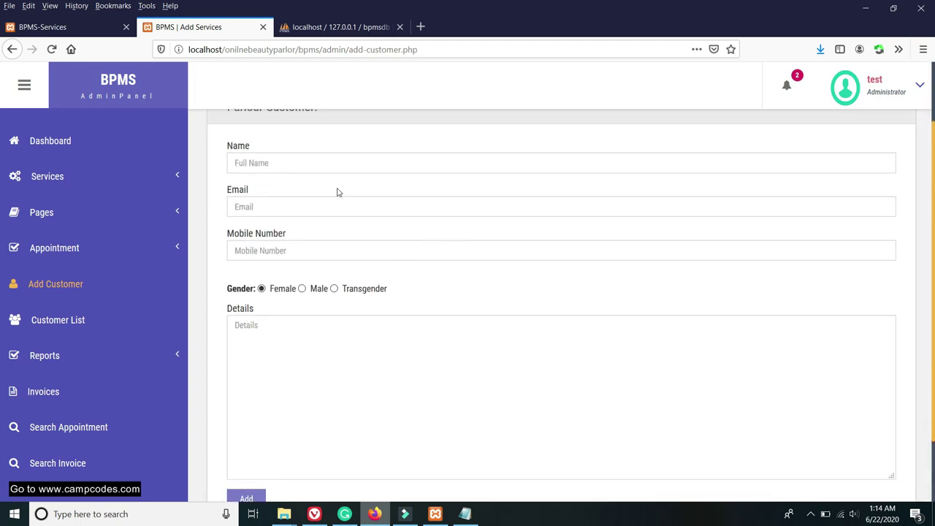
click(268, 195)
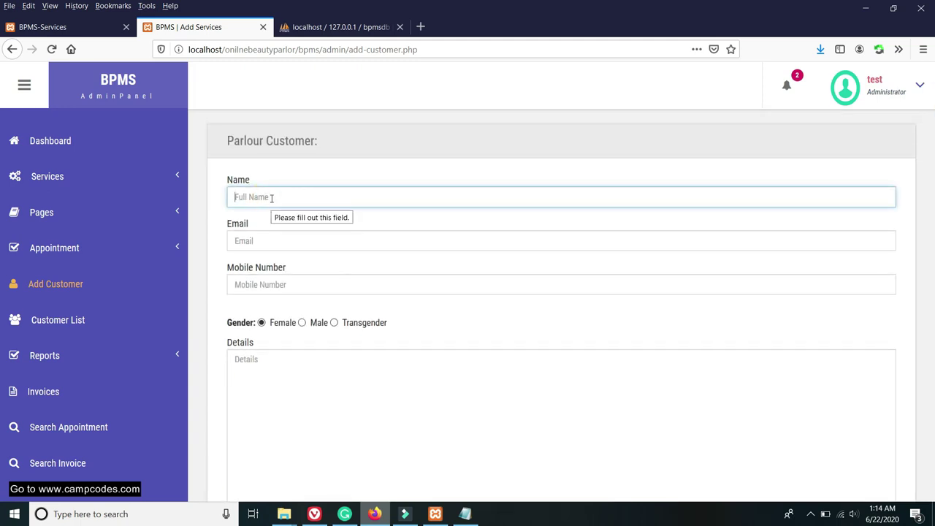
text(Lyndon)
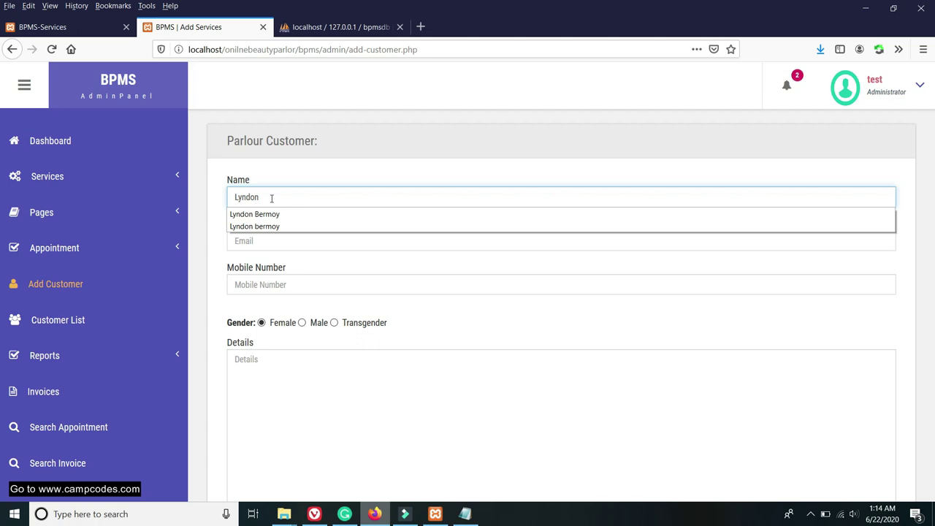
click(263, 214)
click(274, 240)
text(se)
click(269, 258)
click(264, 286)
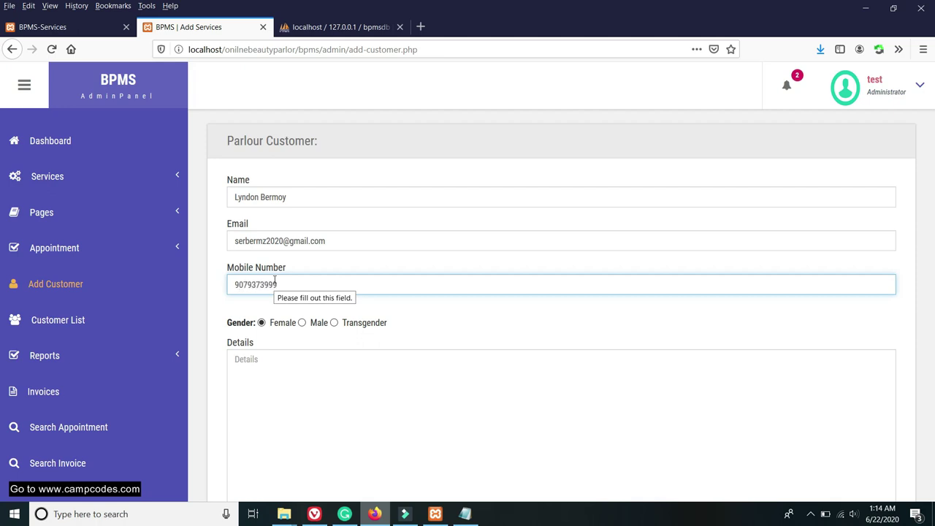
Set gender to Male, enter details 'Need Hair Color', and add the customer.
scroll(355, 334, down, 2)
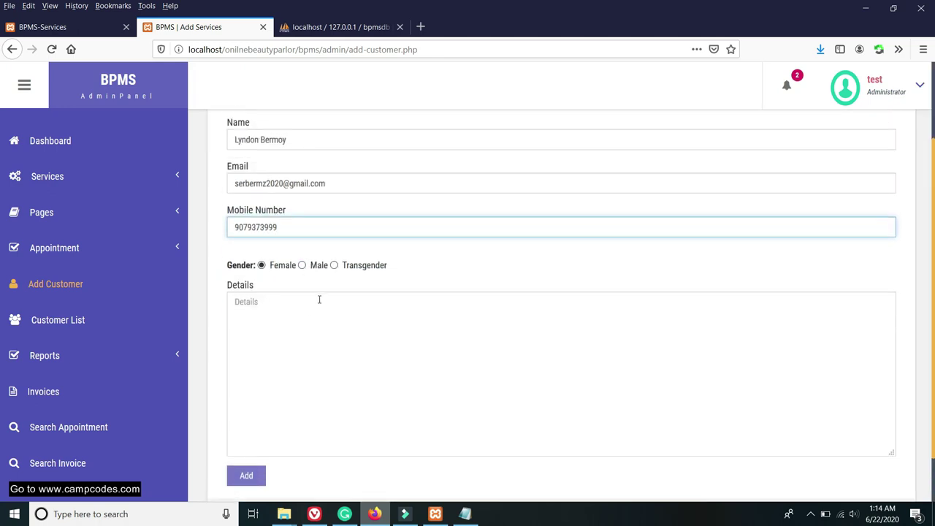
scroll(314, 310, up, 2)
click(303, 324)
scroll(300, 290, down, 4)
click(301, 263)
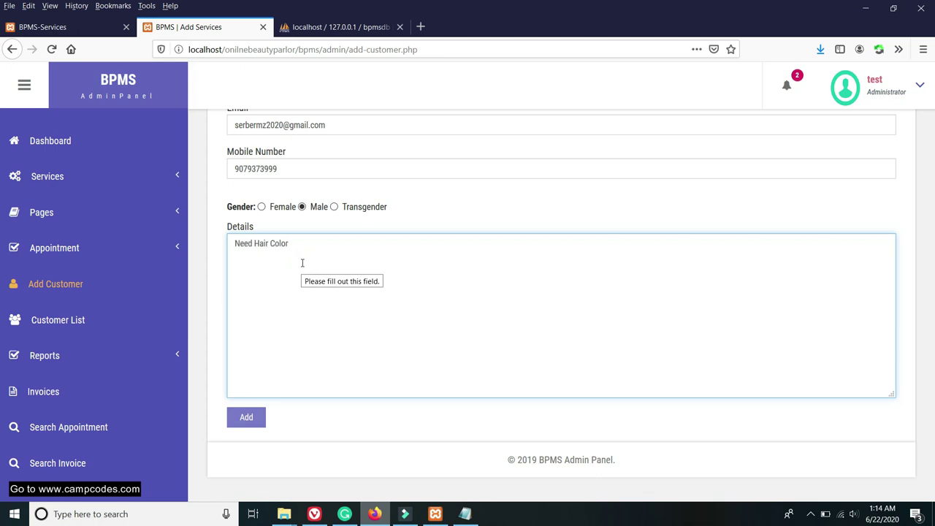
click(246, 417)
click(522, 250)
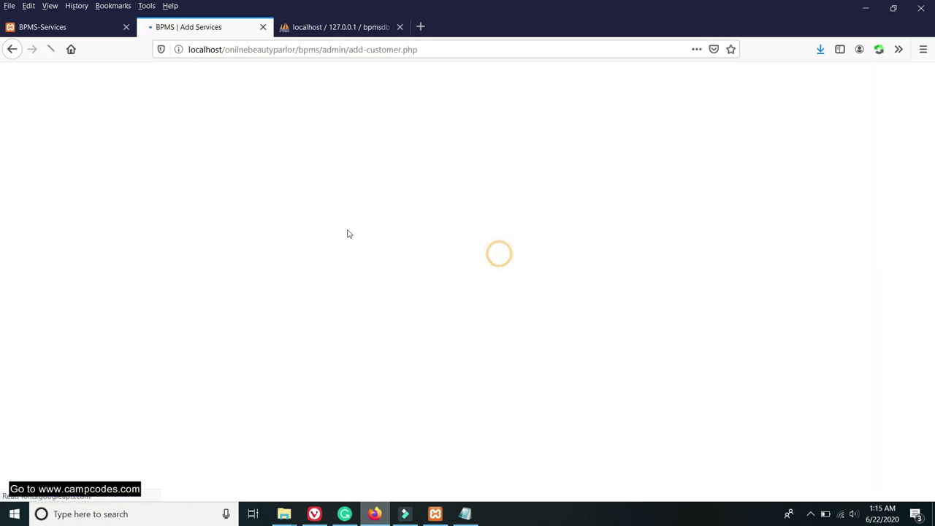
scroll(293, 261, down, 3)
click(70, 325)
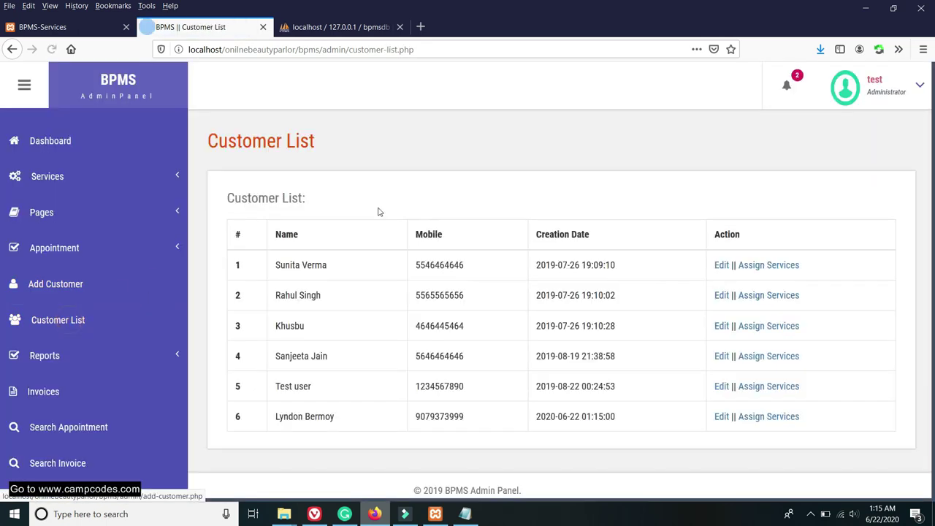
drag(300, 289, 382, 317)
click(375, 320)
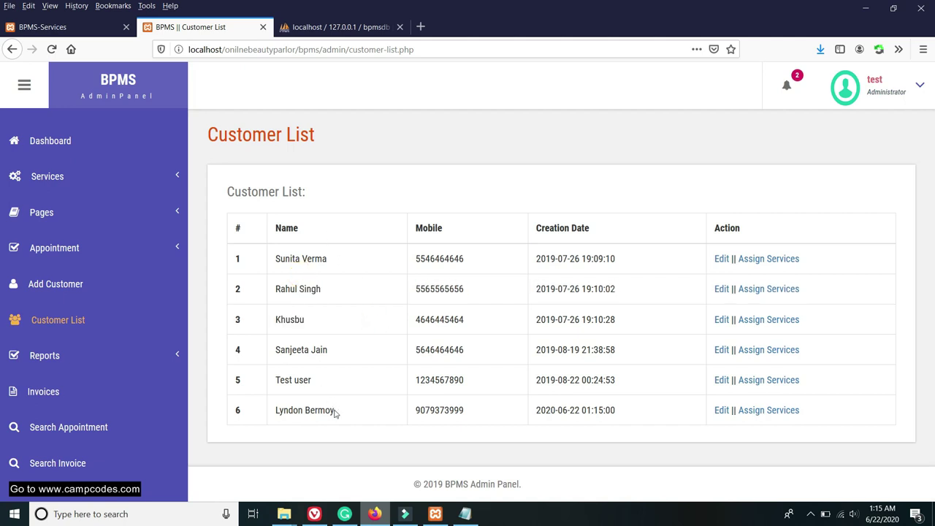
drag(334, 414, 270, 414)
drag(541, 410, 653, 409)
click(656, 409)
click(721, 411)
scroll(407, 322, down, 3)
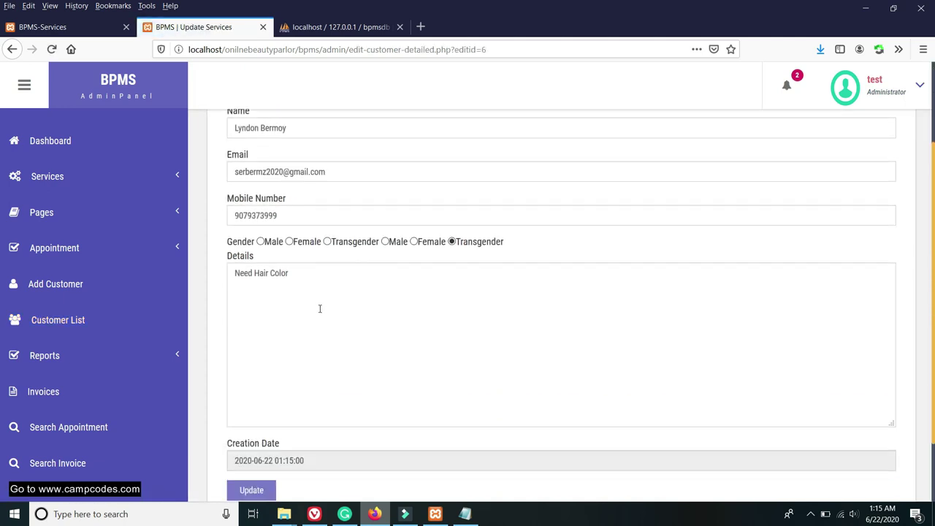
scroll(336, 328, down, 1)
scroll(336, 328, up, 2)
click(13, 49)
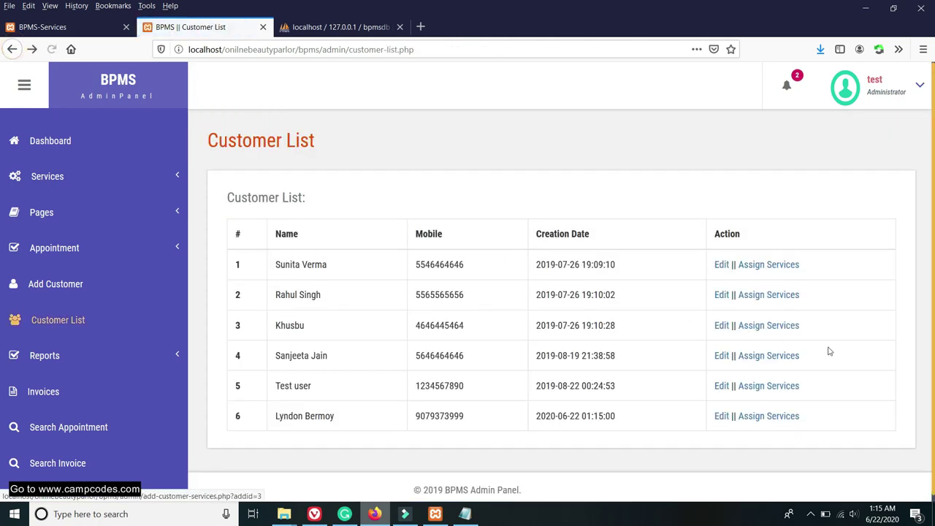
Assign Hair Relax to customer 6 and note the generated invoice number.
click(785, 415)
scroll(561, 332, down, 5)
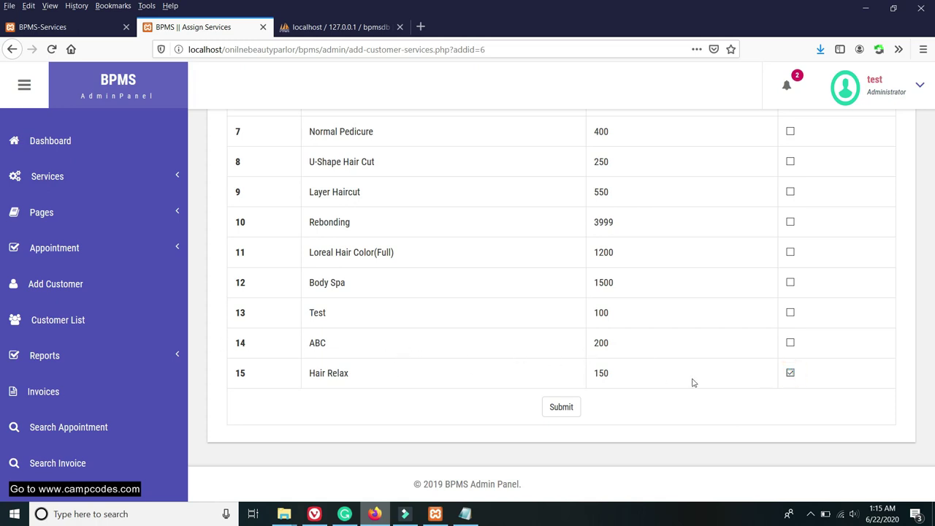
click(562, 407)
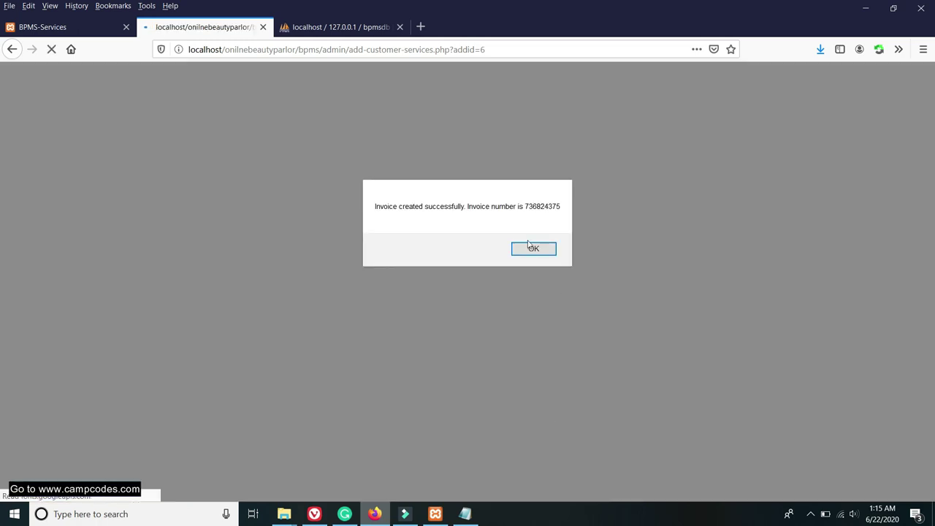
drag(526, 206, 559, 206)
click(536, 252)
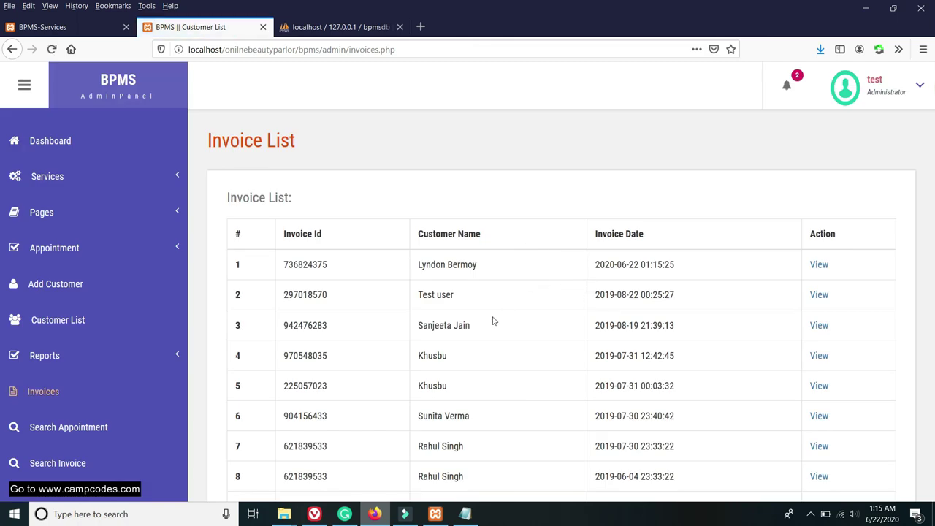
Copy the first invoice's ID from the invoice list.
scroll(583, 332, down, 2)
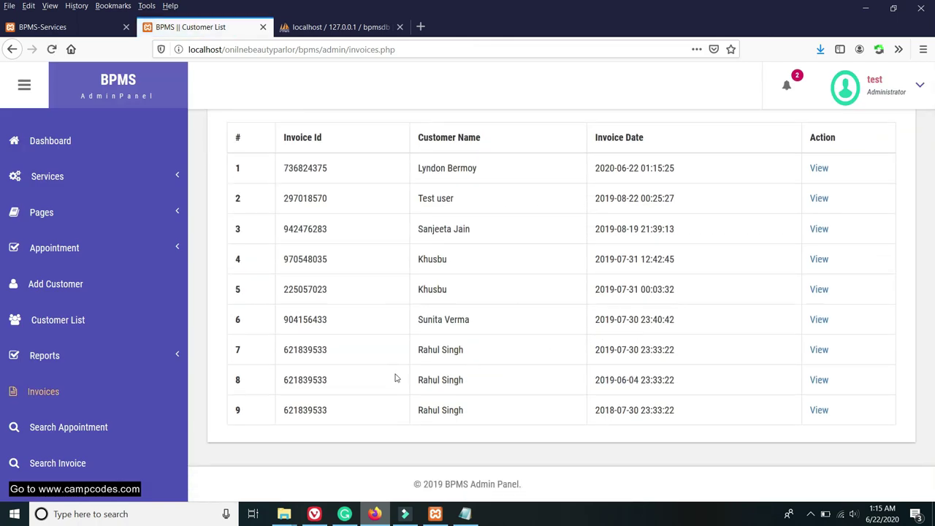
scroll(395, 378, up, 2)
drag(330, 266, 276, 268)
right_click(307, 266)
click(331, 274)
Reload the invoice list and open the first invoice's details.
scroll(348, 366, down, 2)
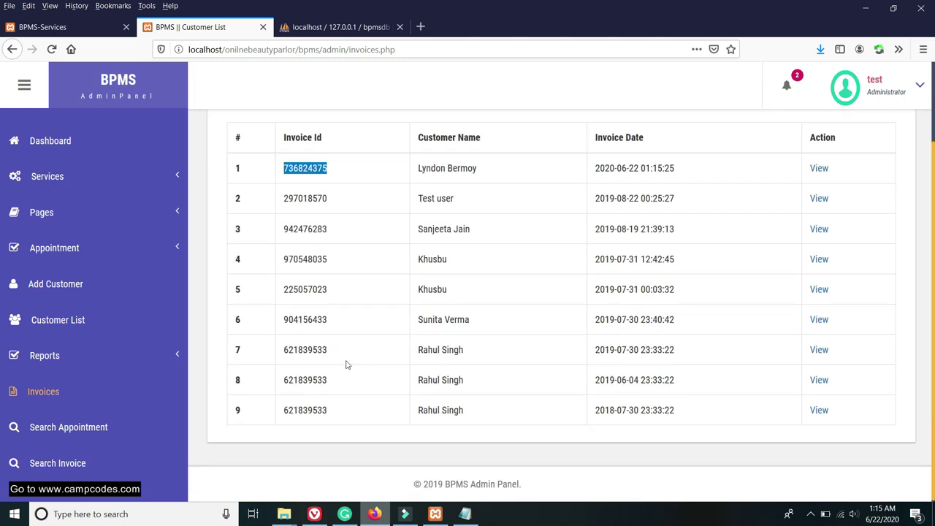
click(55, 391)
scroll(658, 292, down, 2)
scroll(694, 306, up, 2)
click(818, 265)
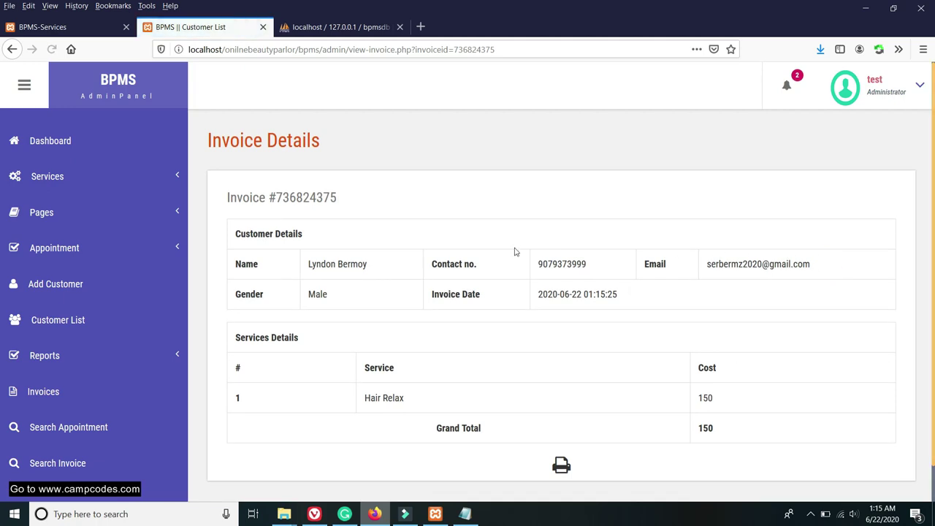
scroll(382, 257, down, 1)
scroll(407, 263, up, 1)
Highlight the invoice number in the heading, then bring up the invoice's printable copy.
click(336, 198)
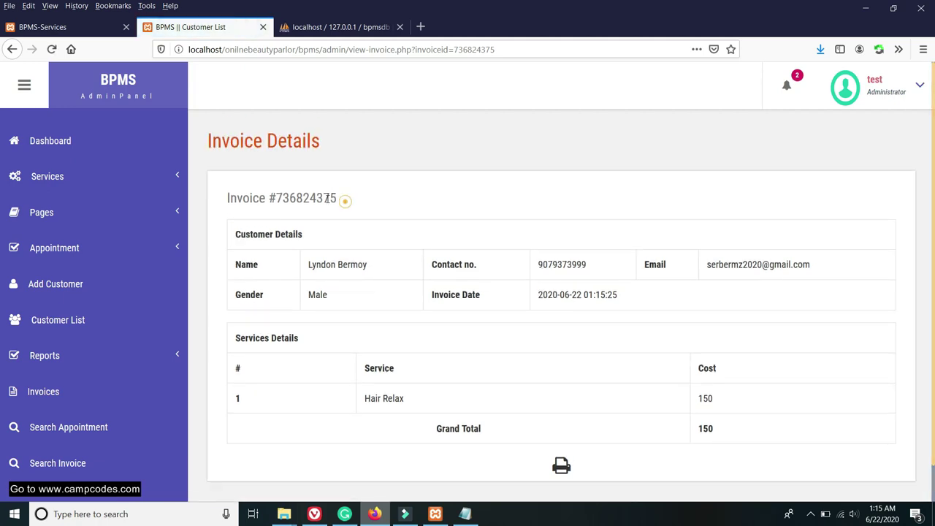
drag(344, 201, 253, 198)
scroll(503, 335, down, 1)
drag(371, 360, 618, 365)
click(604, 389)
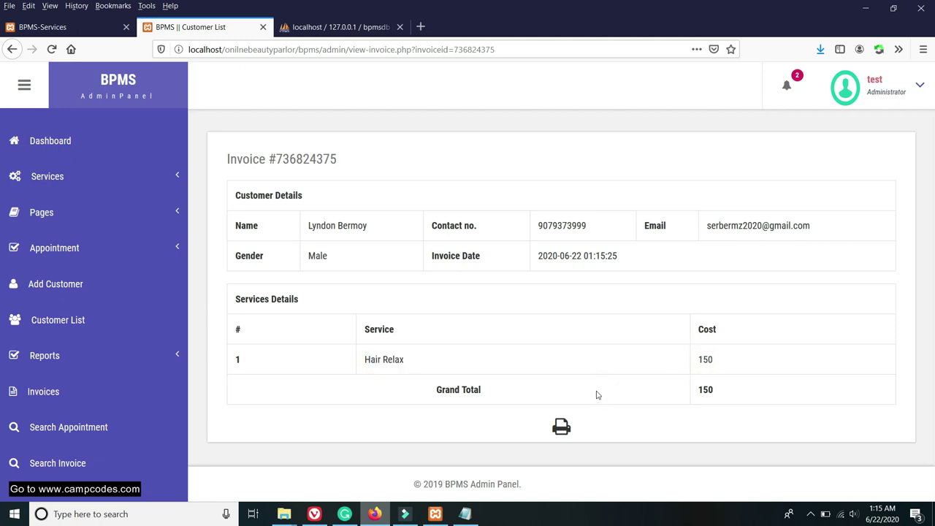
click(561, 426)
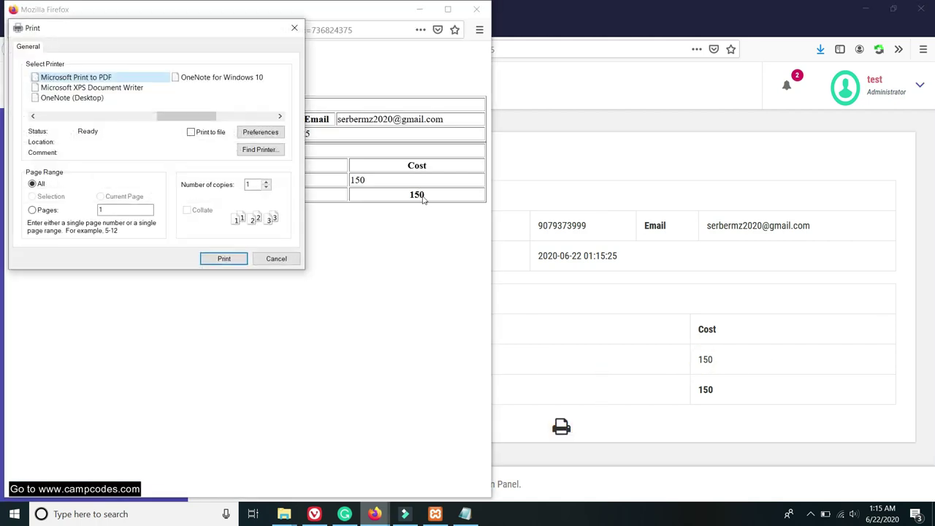
Move the Firefox print dialog aside to preview the invoice, then cancel printing.
drag(168, 27, 670, 29)
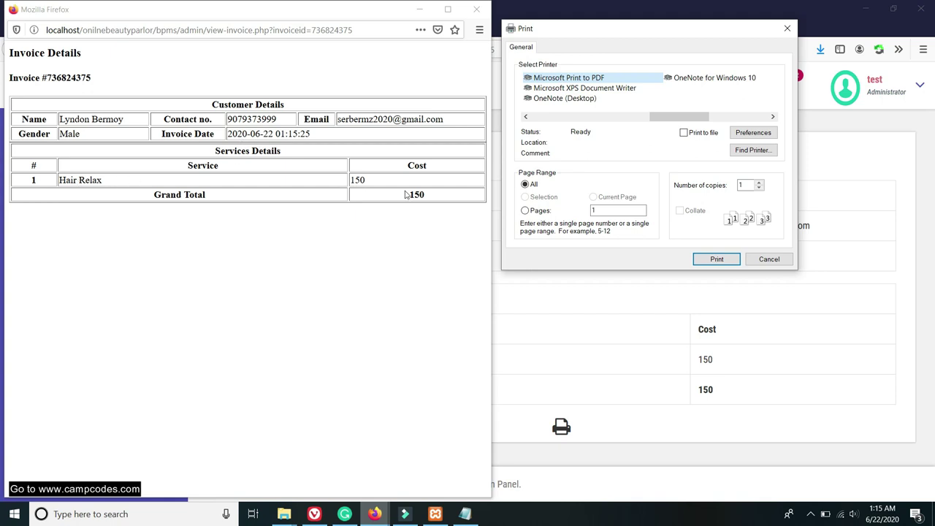
click(778, 262)
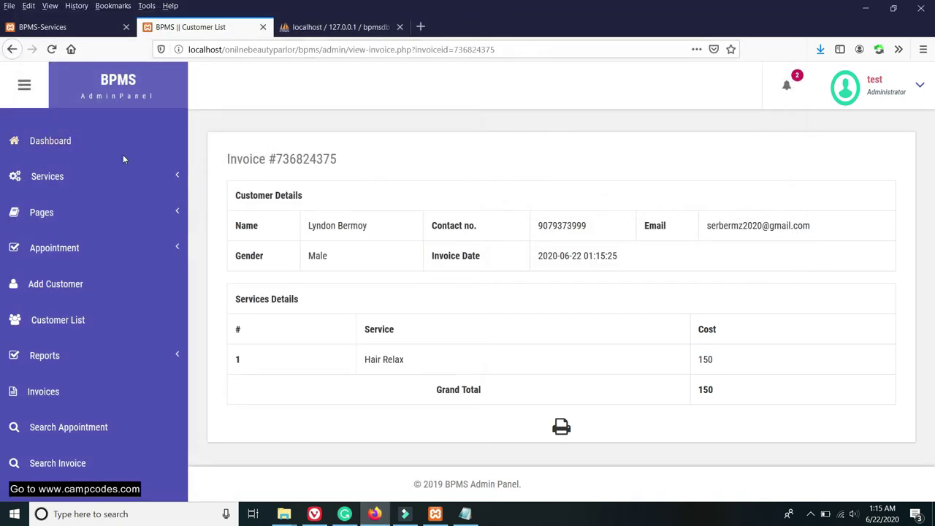
click(46, 141)
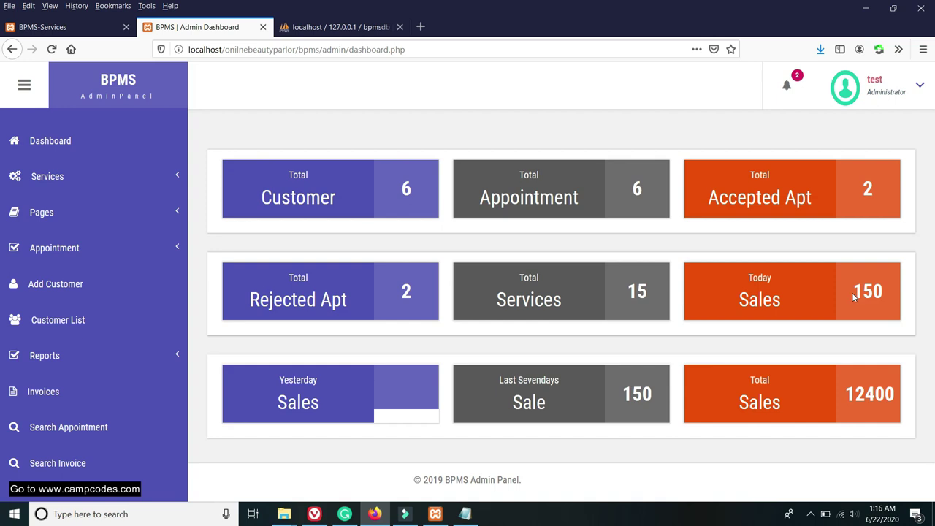
Check the dashboard's last-seven-days sales, total sales, total appointment and customer counts.
click(859, 292)
drag(620, 395, 668, 397)
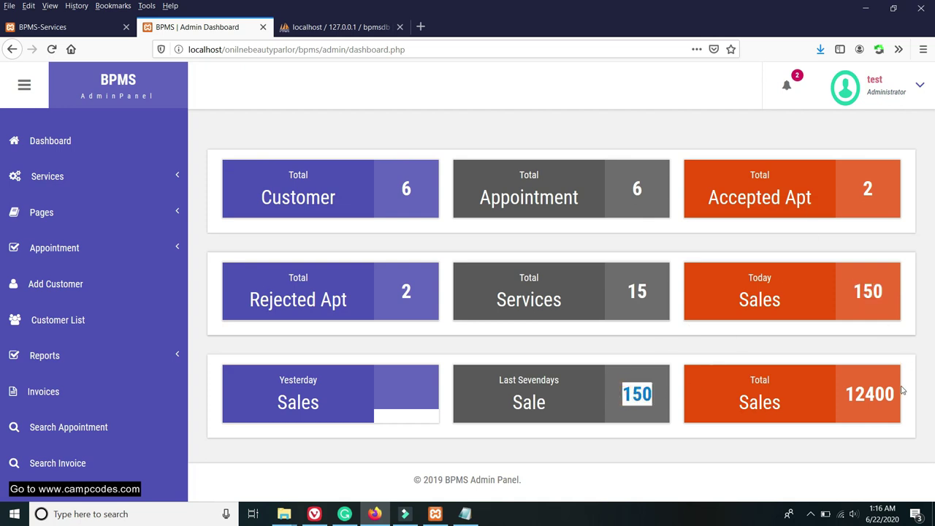
drag(861, 398, 908, 370)
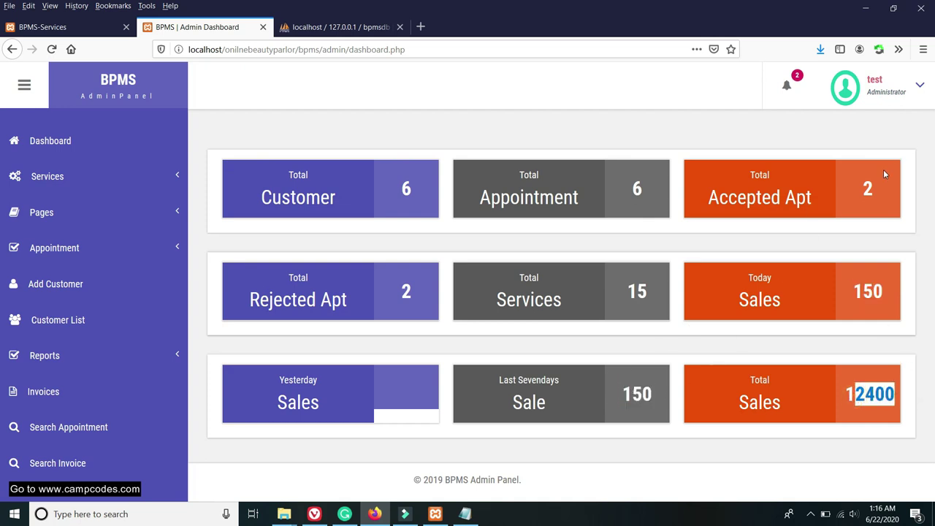
click(860, 188)
double_click(636, 189)
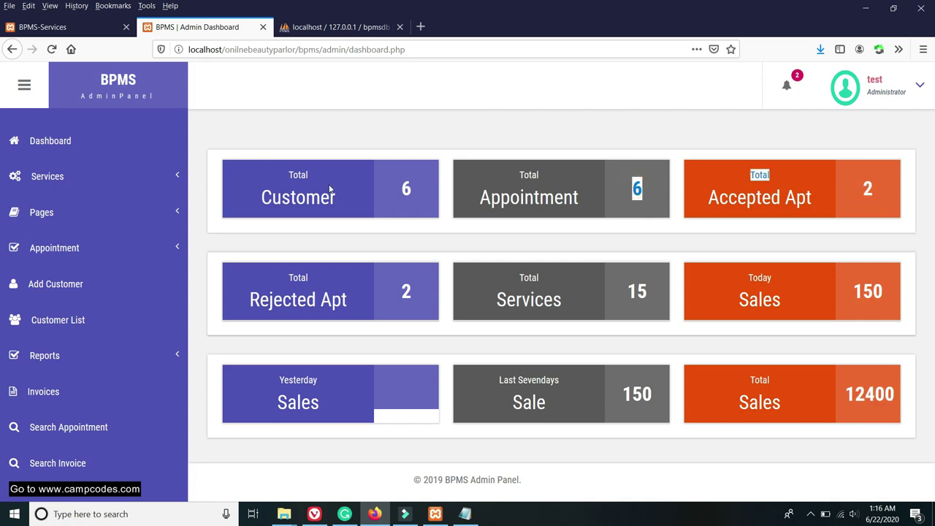
double_click(407, 189)
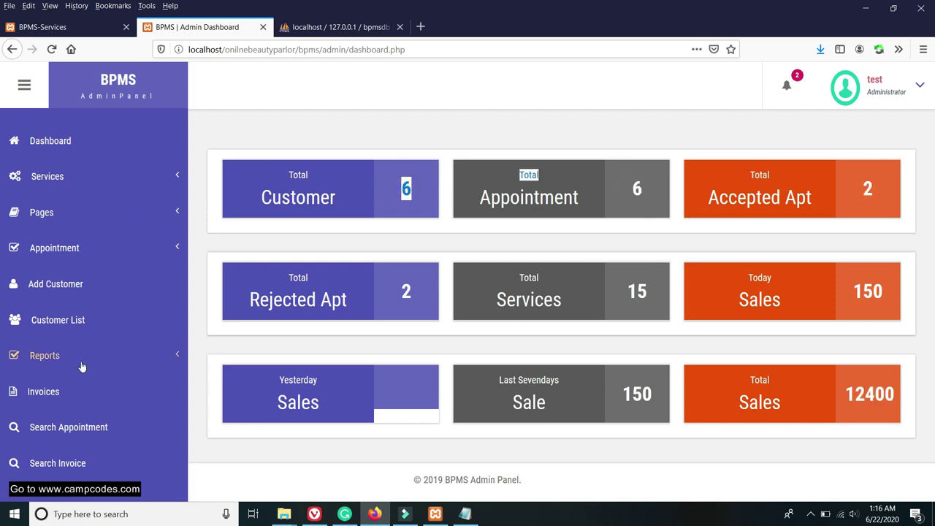
Try expanding the Reports section, then return to the invoice list.
click(40, 360)
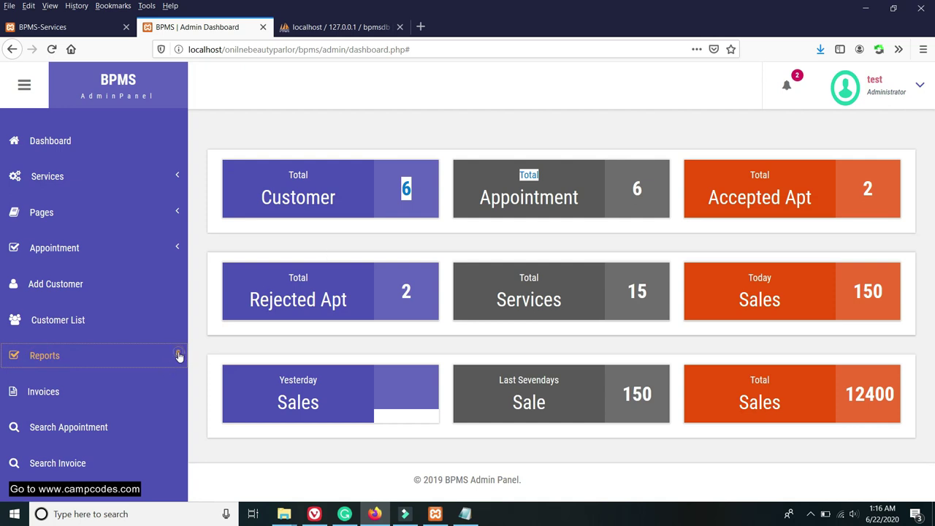
click(107, 355)
click(27, 353)
click(42, 393)
scroll(142, 336, down, 3)
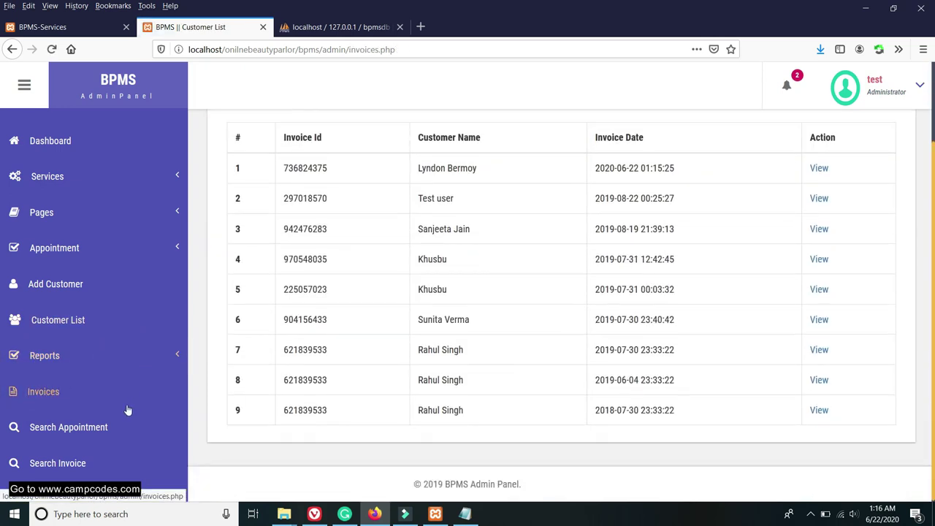
click(95, 427)
Paste invoice ID 736824375 into Search Appointment and search; no record is found.
click(251, 259)
right_click(287, 267)
click(337, 313)
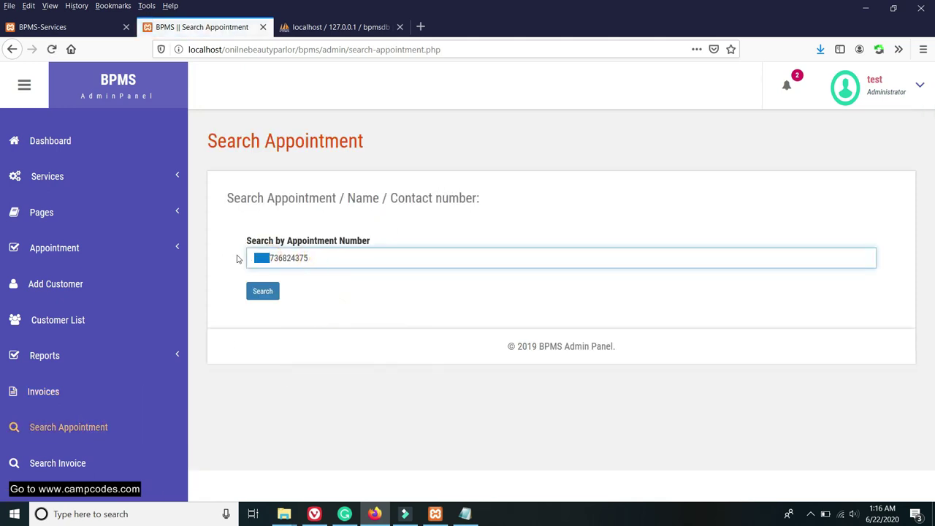
click(269, 291)
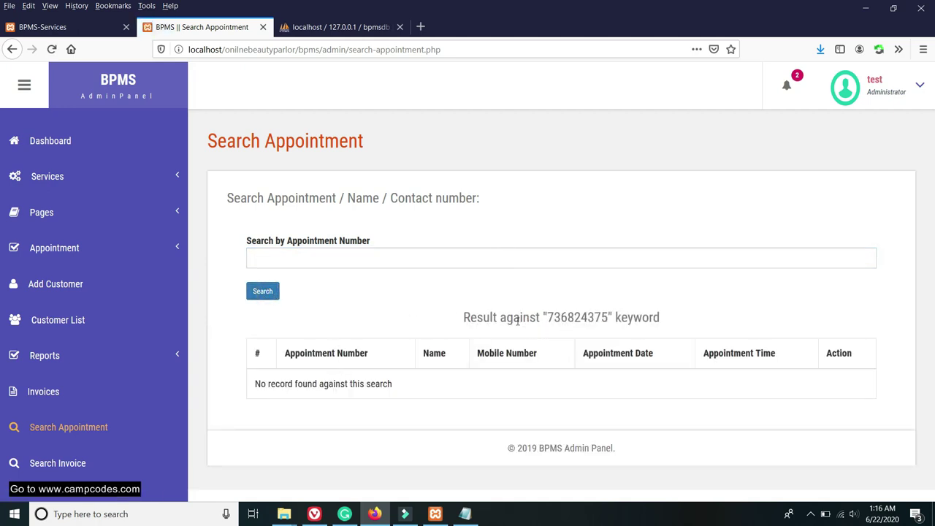
drag(610, 310, 547, 317)
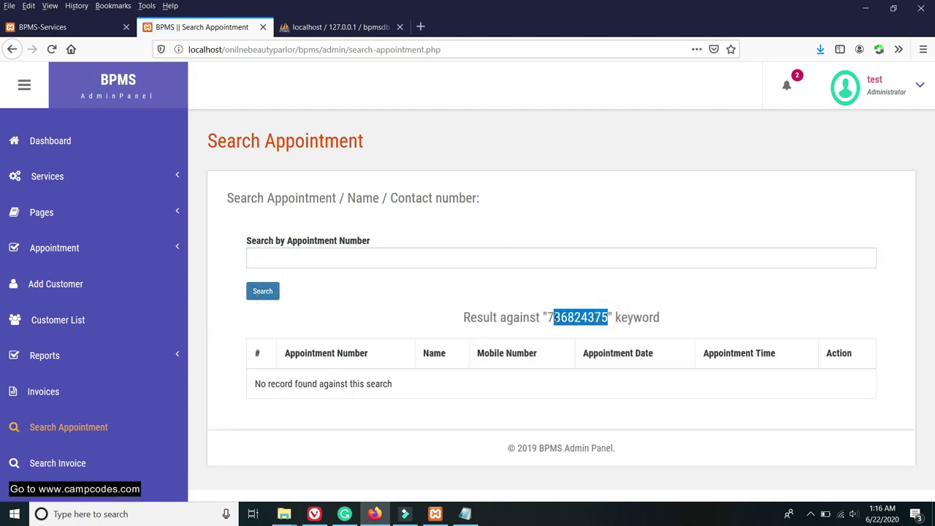
click(369, 299)
click(59, 248)
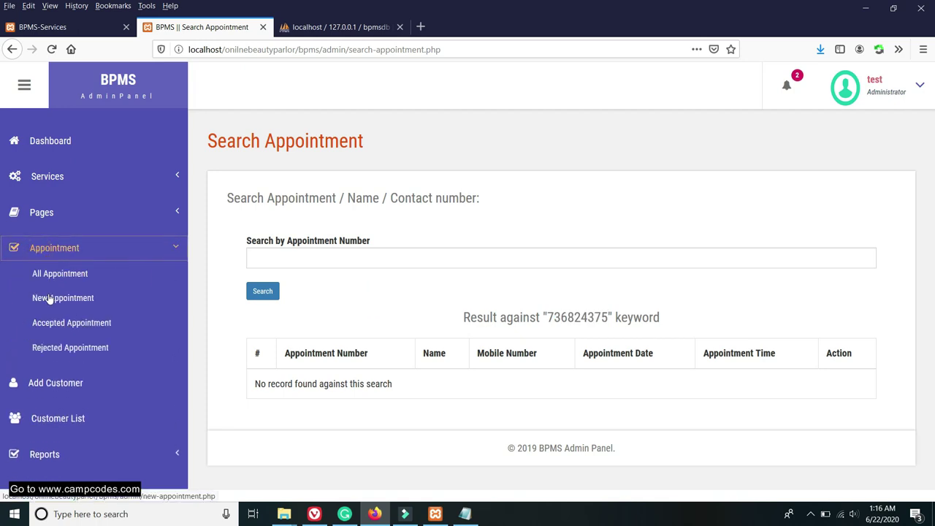
Browse the All, New, Accepted and Rejected appointment lists, ending on two rejected entries.
click(69, 274)
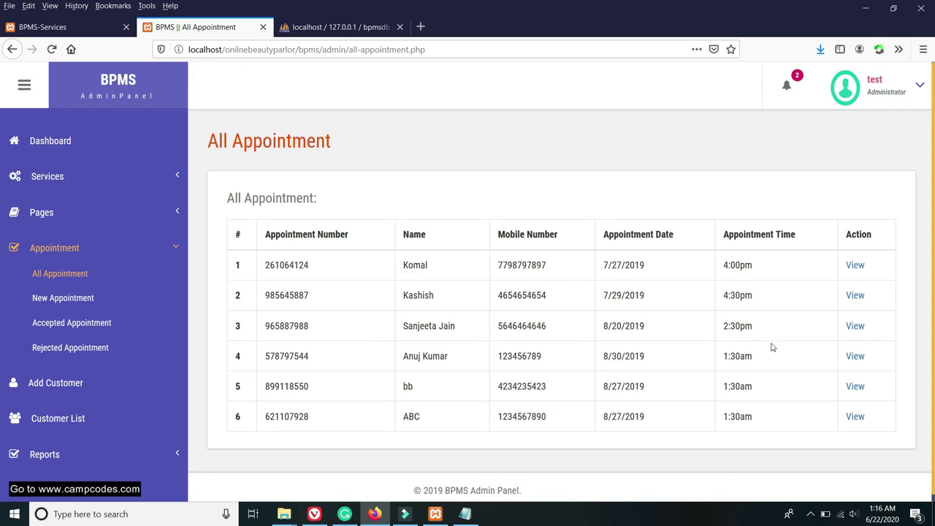
scroll(319, 335, down, 1)
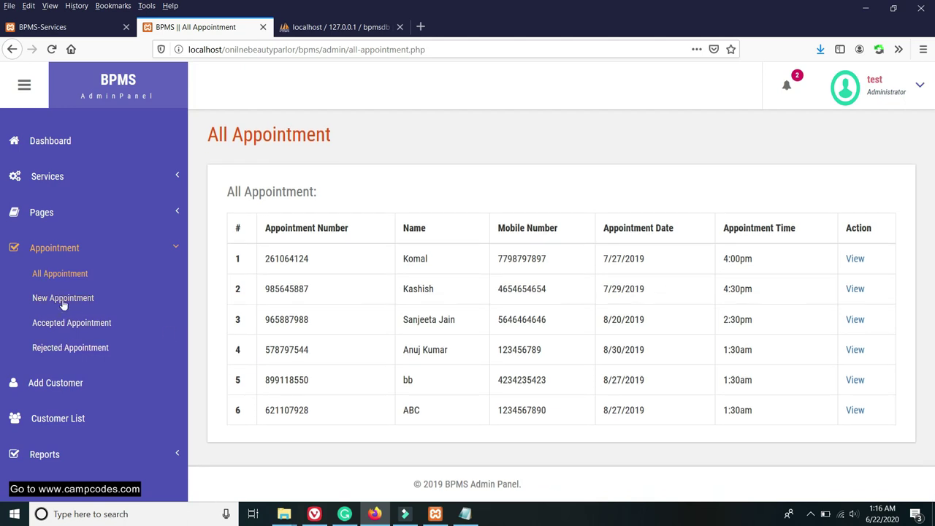
click(63, 301)
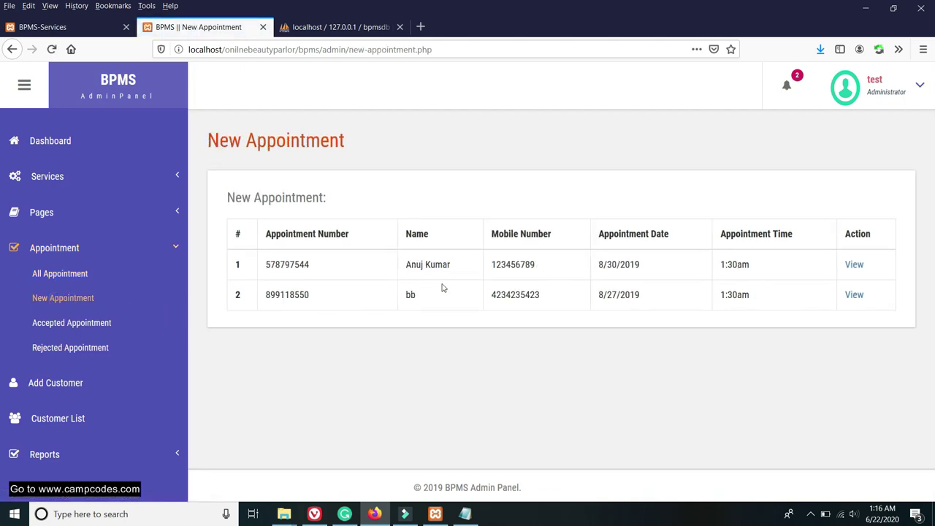
click(36, 273)
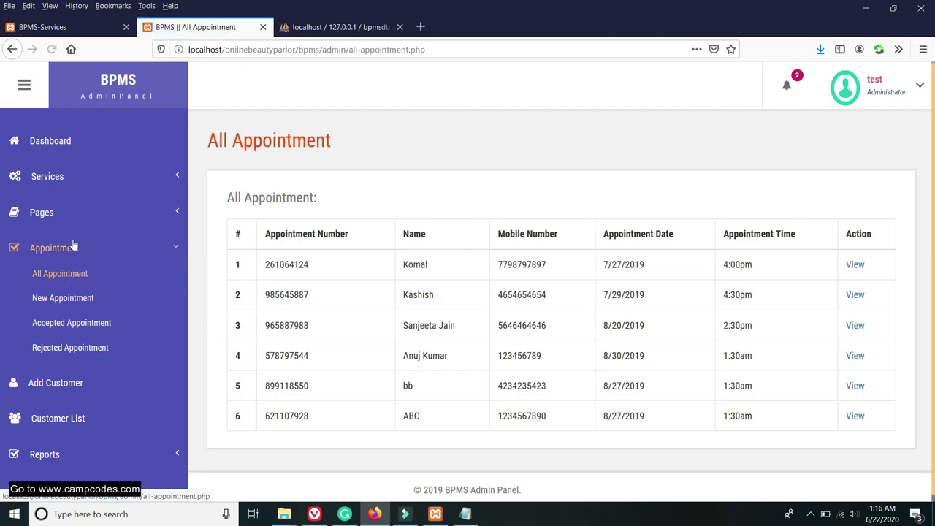
click(65, 299)
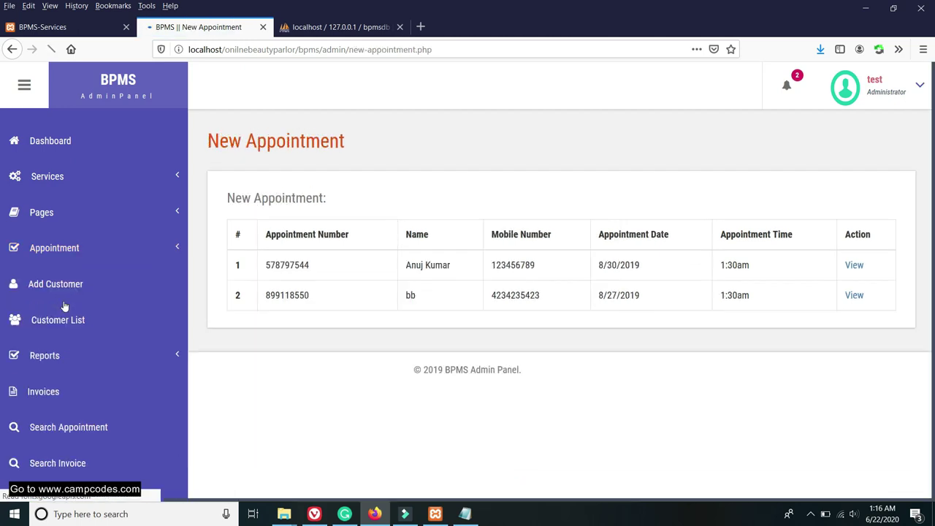
click(65, 319)
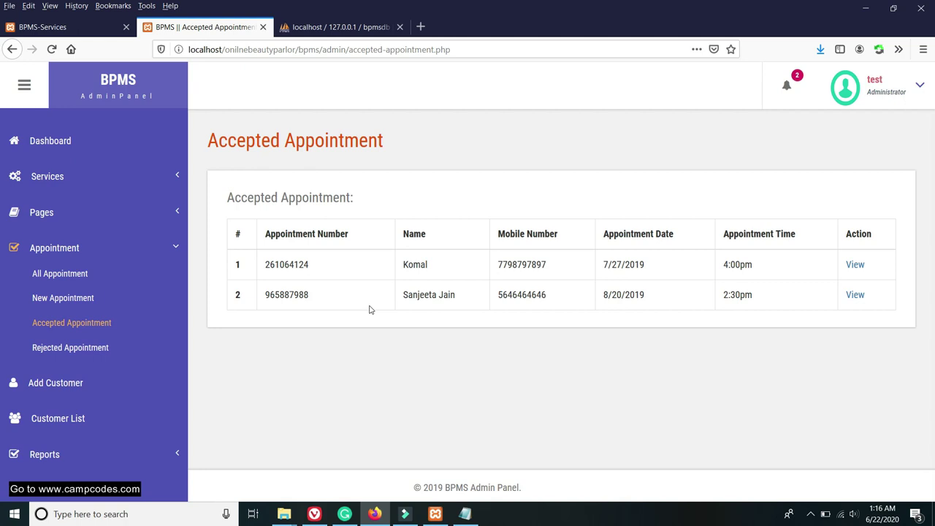
click(73, 347)
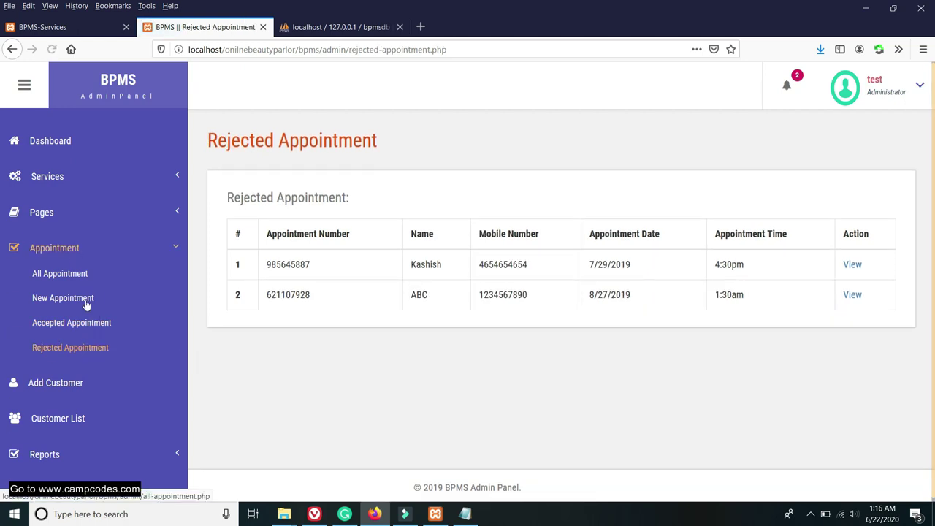
Reload and scroll through the public services price page.
click(44, 27)
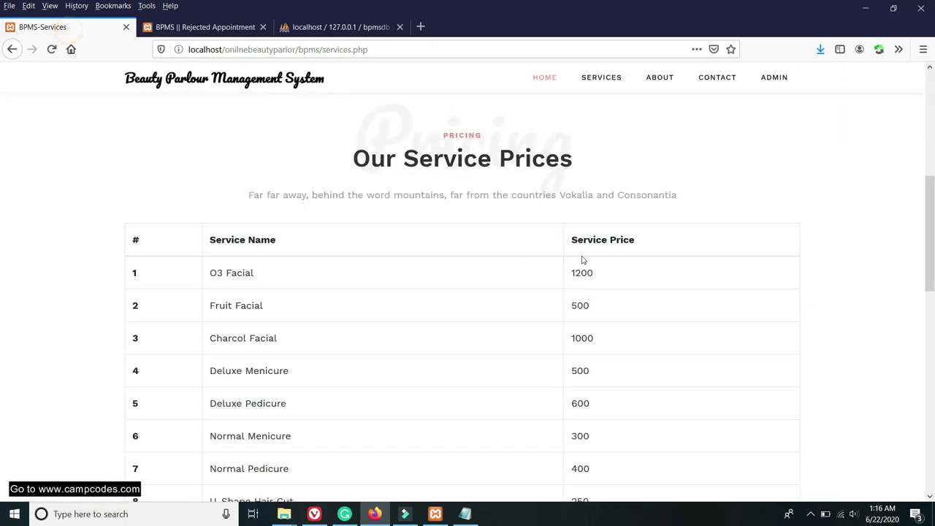
scroll(619, 186, up, 3)
scroll(619, 186, up, 3)
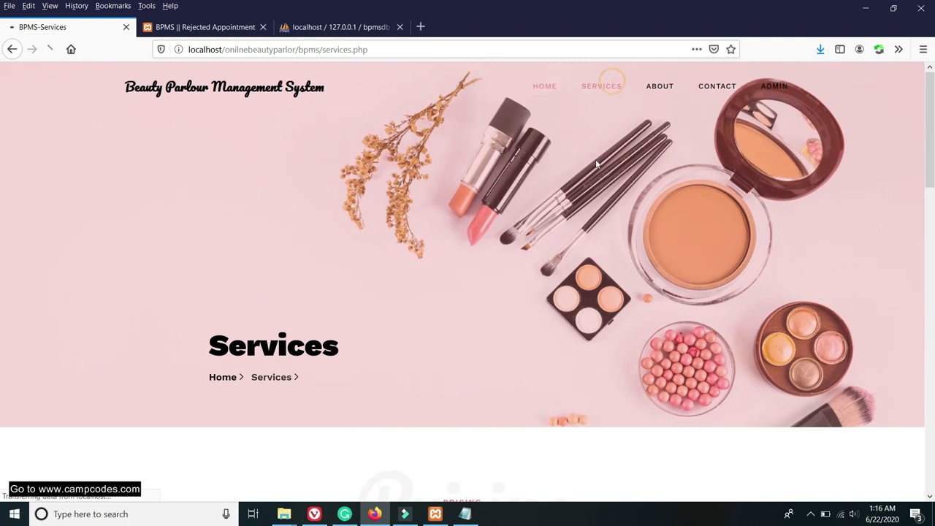
click(618, 86)
scroll(574, 284, down, 5)
scroll(574, 284, down, 10)
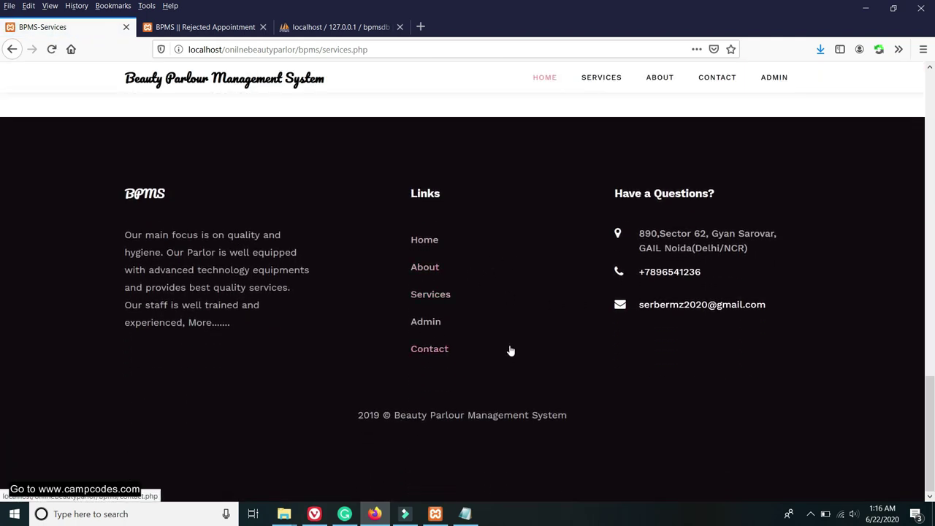
scroll(647, 312, up, 10)
Review the Contact page's address, phone, email and hours, then return to Rejected Appointments.
click(716, 78)
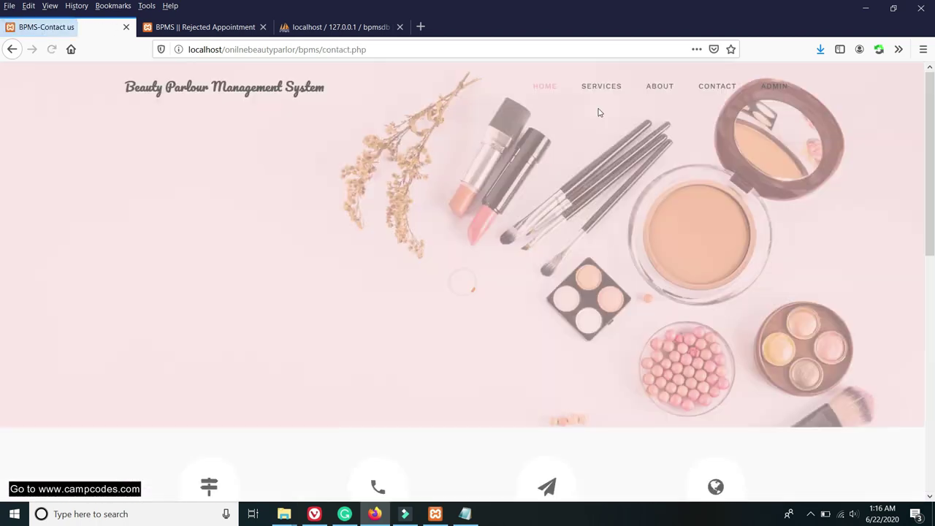
scroll(439, 250, down, 4)
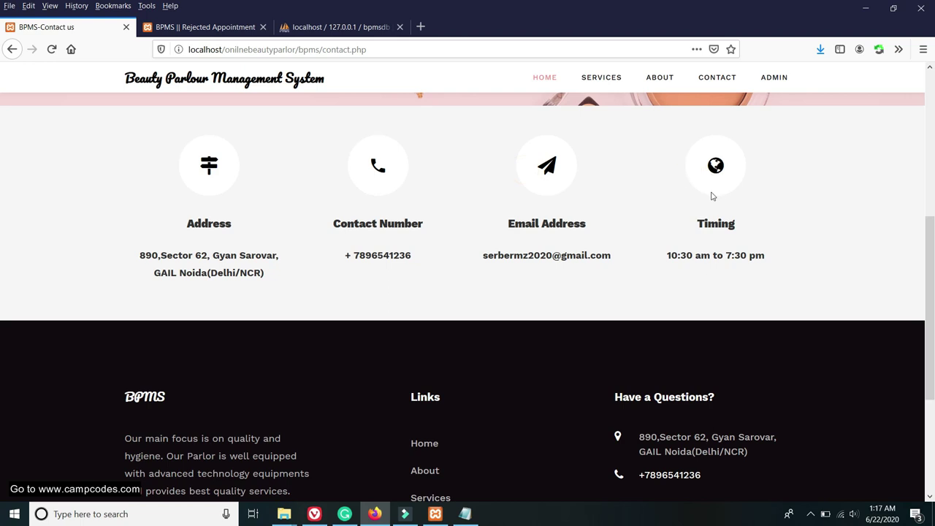
scroll(709, 194, down, 3)
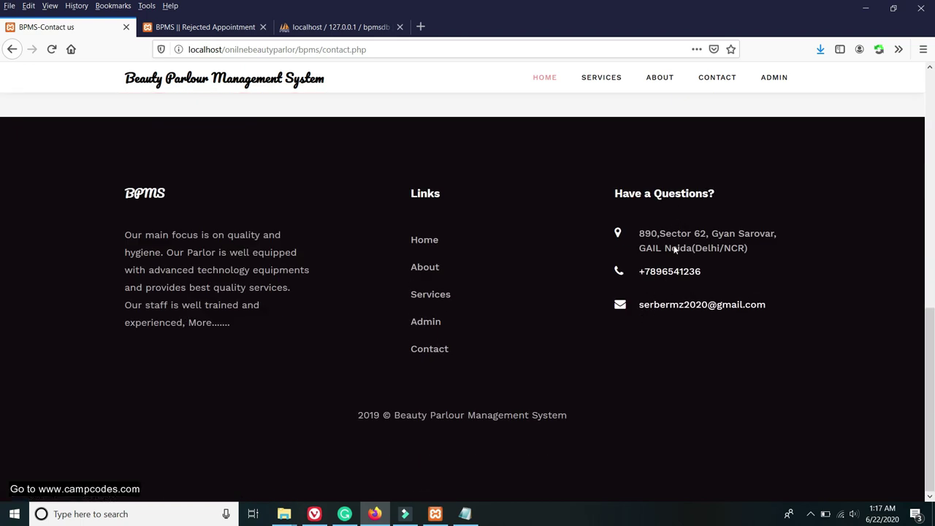
scroll(472, 319, up, 3)
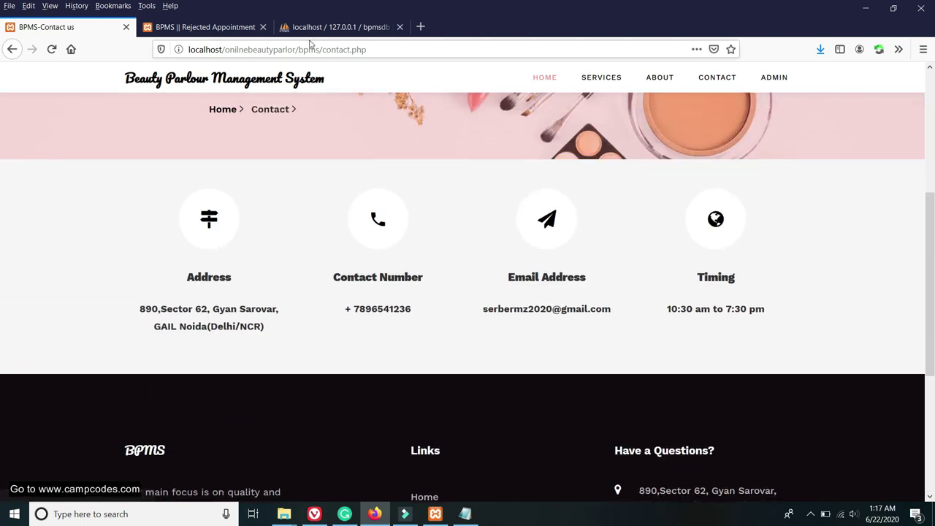
click(217, 27)
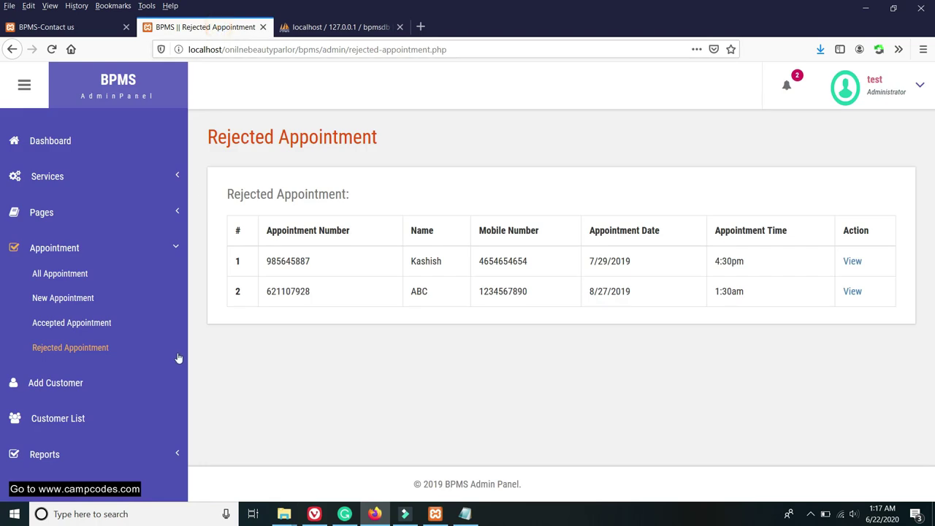
Open the accepted and all appointment lists and view the first appointment's details.
click(72, 323)
click(59, 272)
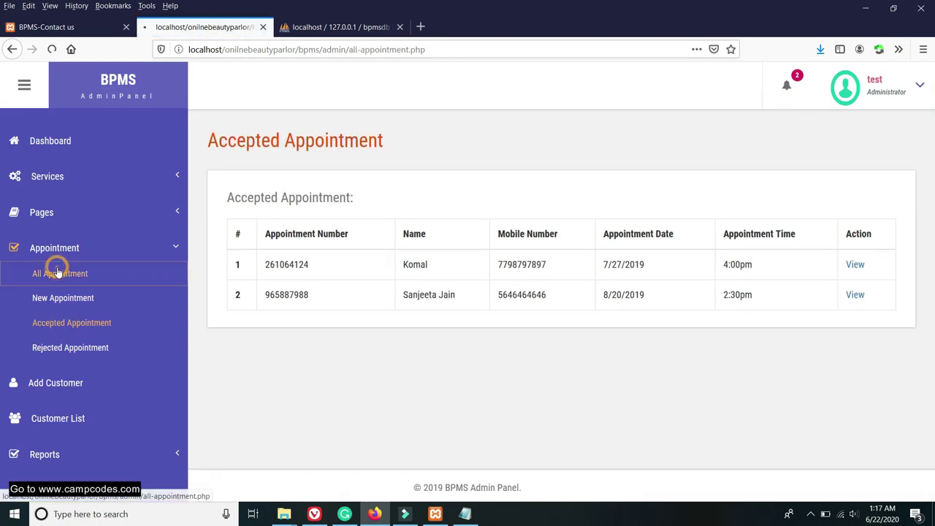
click(855, 264)
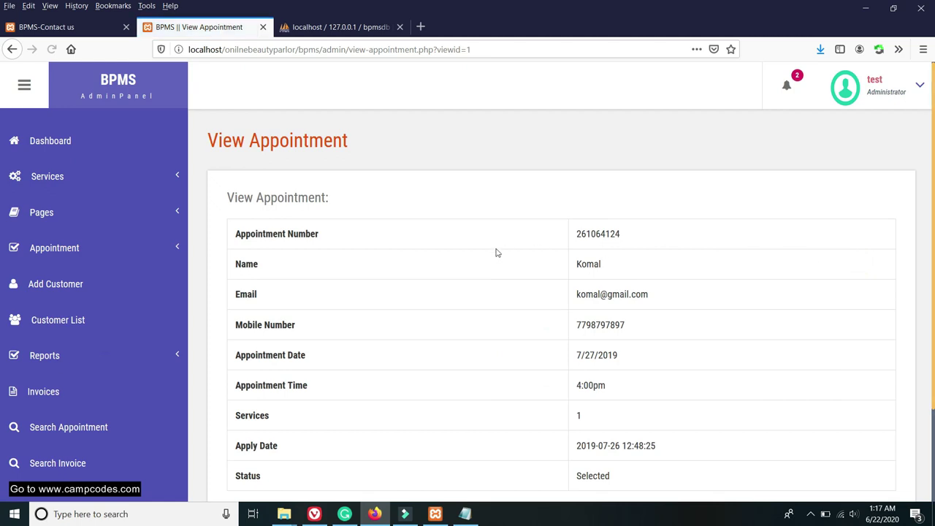
scroll(460, 286, down, 3)
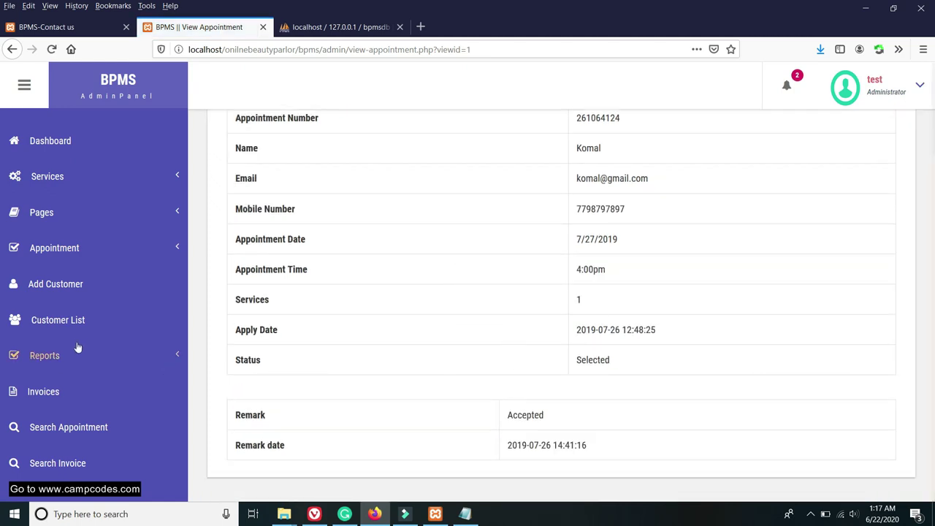
View the first rejected appointment's details, then scroll through the customer list.
click(68, 248)
click(83, 351)
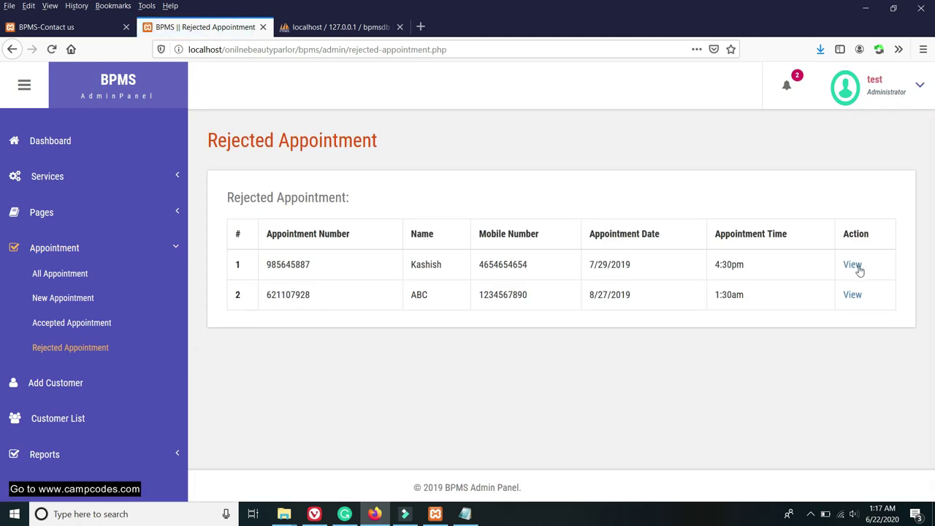
click(854, 265)
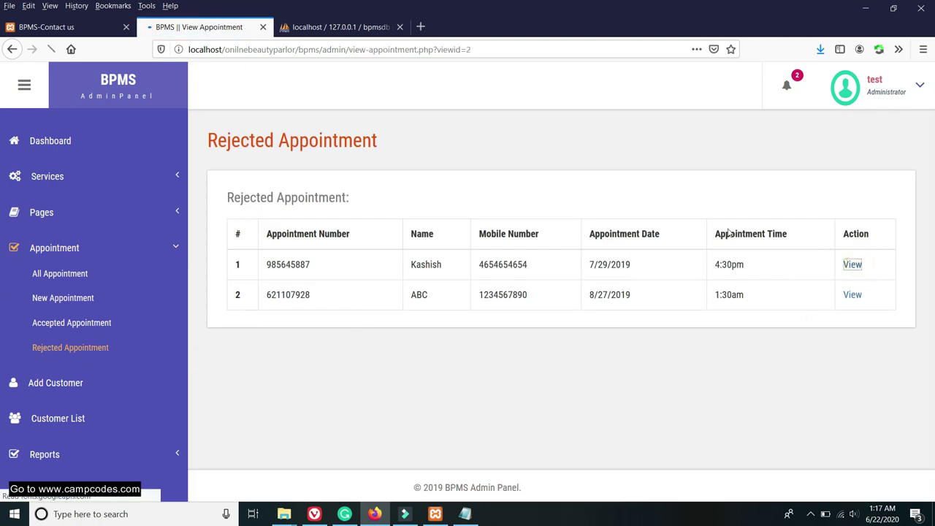
scroll(441, 237, down, 3)
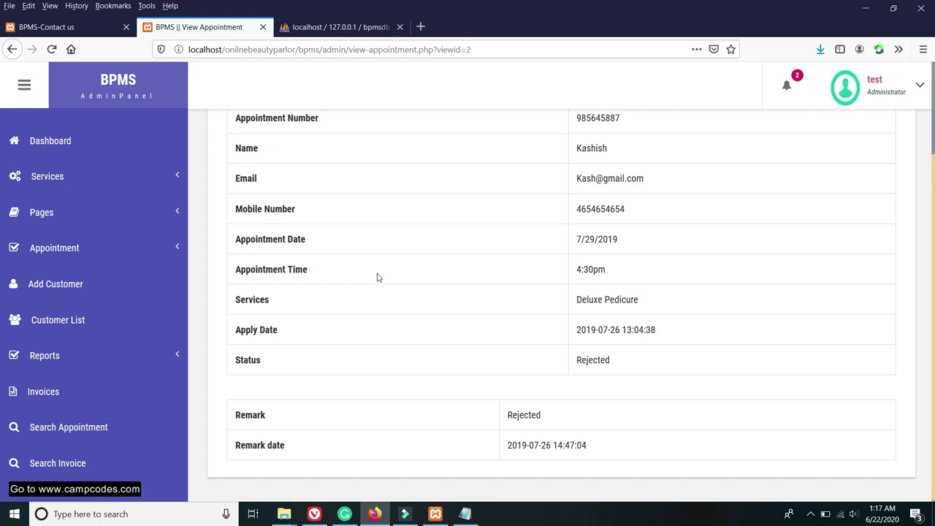
click(68, 324)
scroll(267, 328, down, 1)
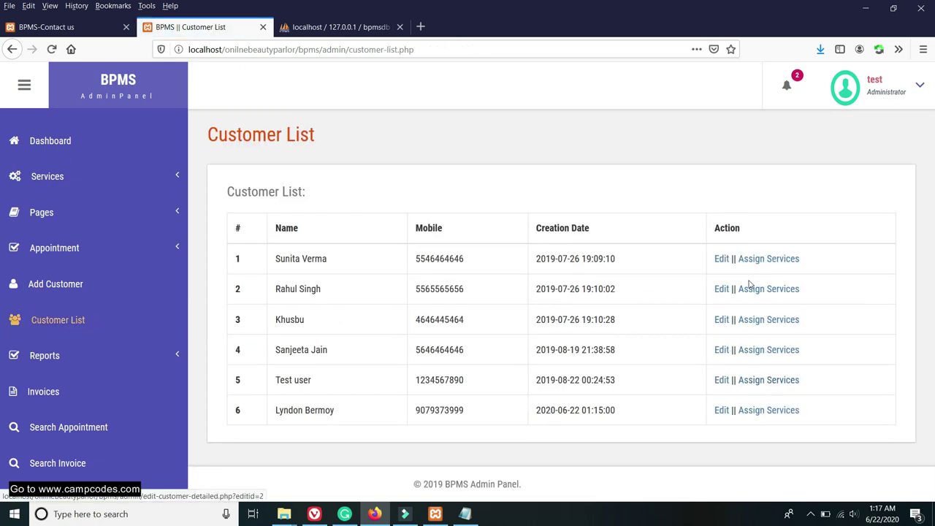
click(53, 462)
Search invoices for 736824375, removing the leading space from the pasted number.
right_click(284, 264)
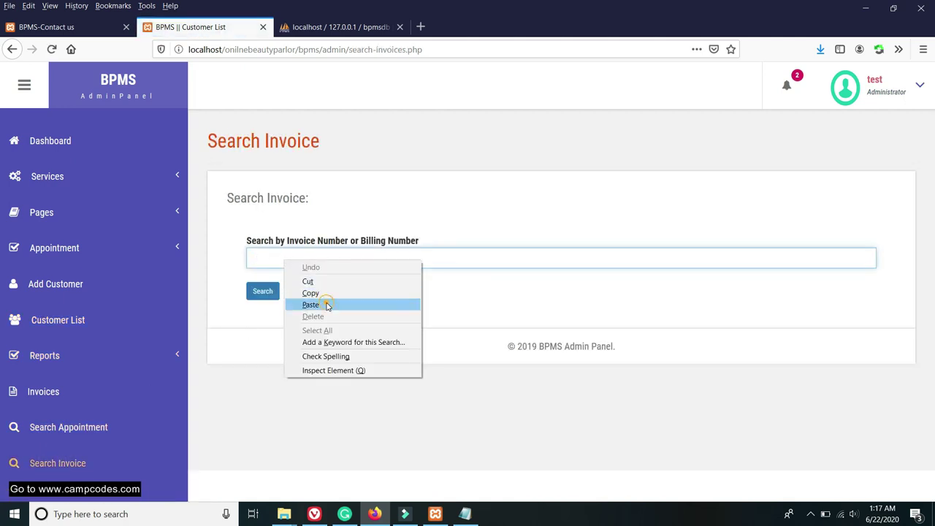
click(326, 305)
click(262, 295)
right_click(278, 263)
click(321, 305)
click(271, 257)
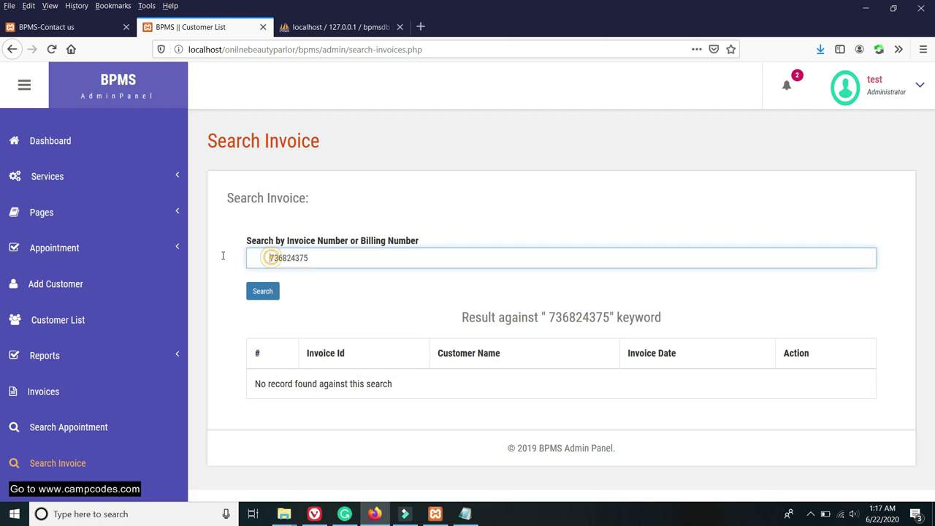
key(BackSpace)
click(265, 293)
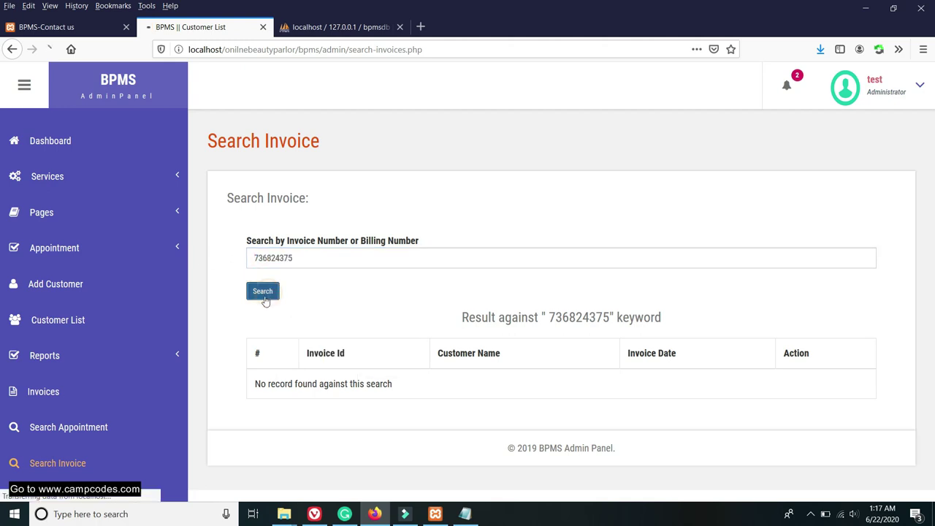
Open the found invoice's 150 Hair Relax details and print copy, then return to Customer List.
click(804, 384)
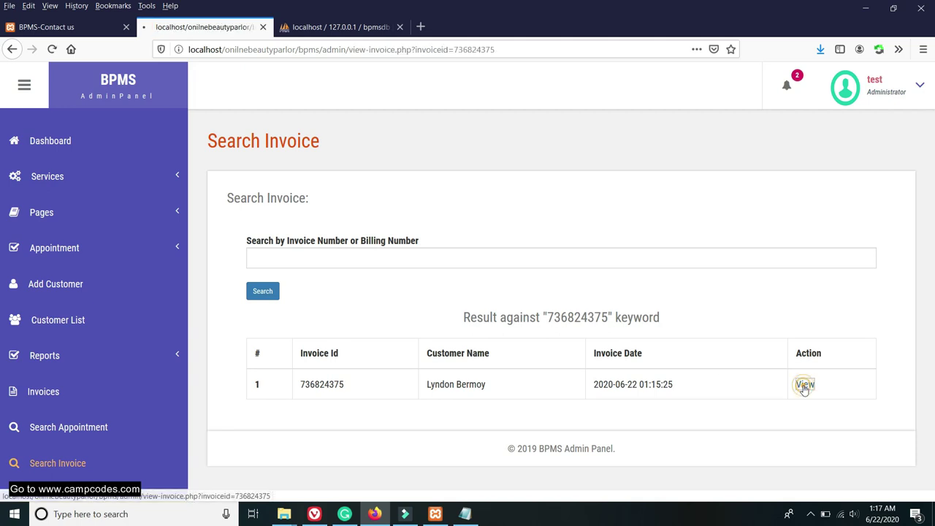
scroll(474, 299, down, 1)
double_click(698, 390)
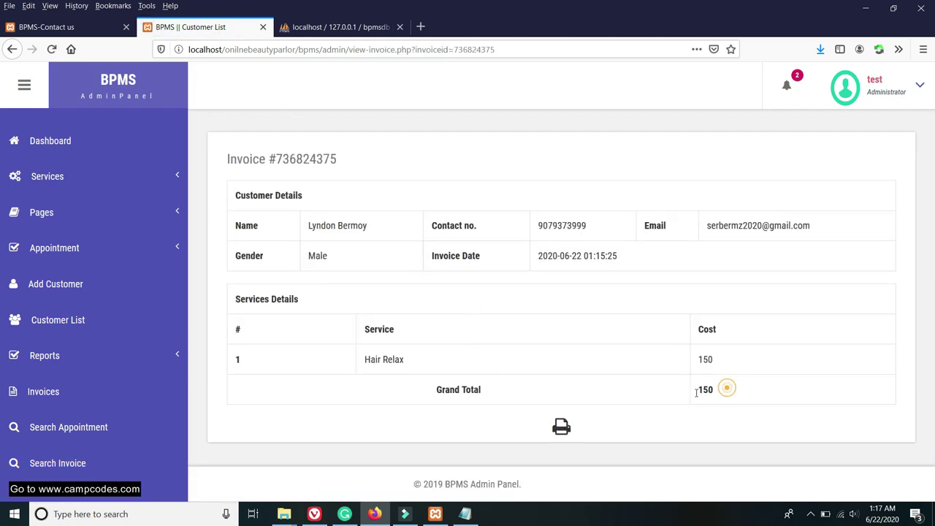
click(563, 427)
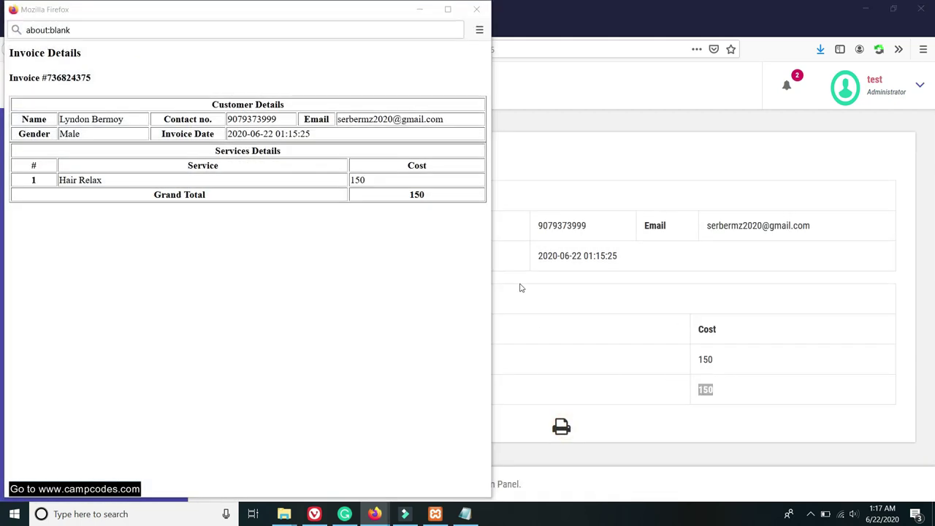
click(263, 261)
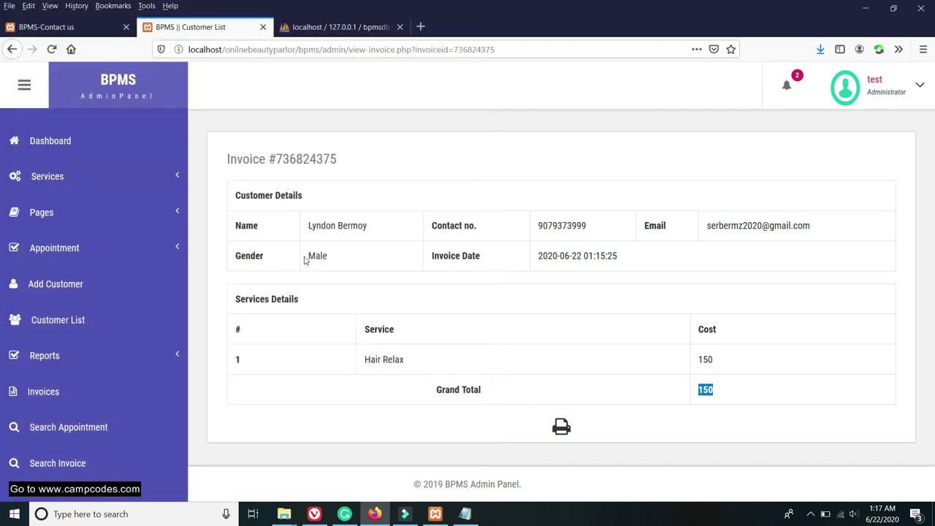
click(55, 319)
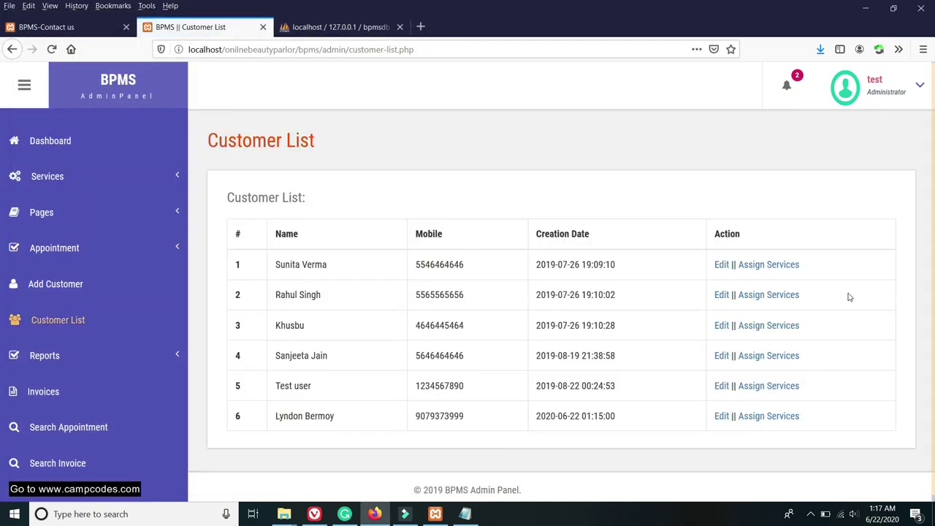
Assign Fruit Facial, Charcol Facial and Deluxe Menicure to customer six and confirm the new invoice.
scroll(849, 296, down, 1)
click(764, 410)
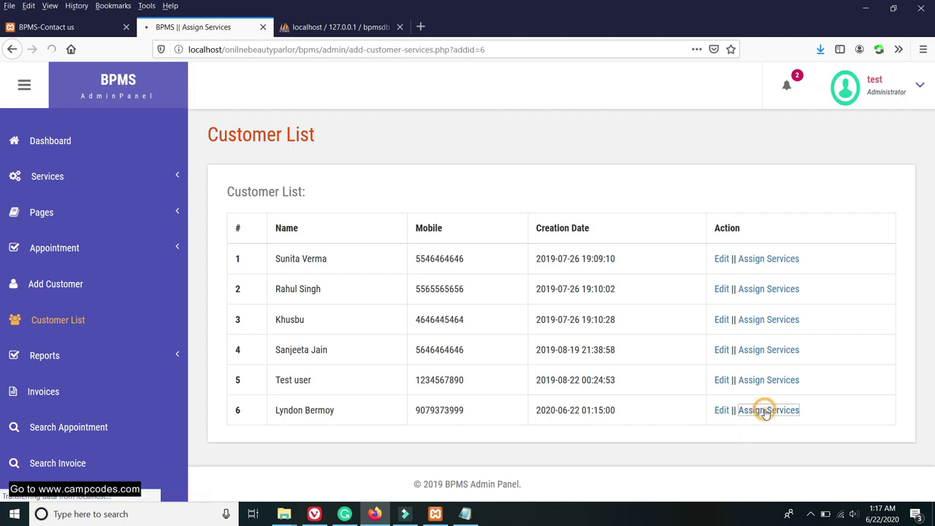
scroll(655, 244, down, 3)
scroll(809, 205, up, 1)
scroll(809, 205, up, 2)
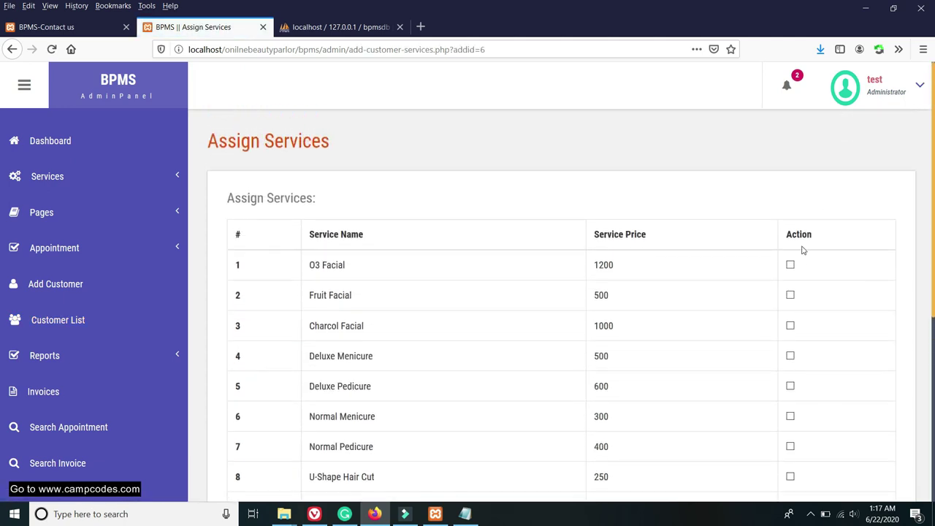
scroll(799, 268, down, 1)
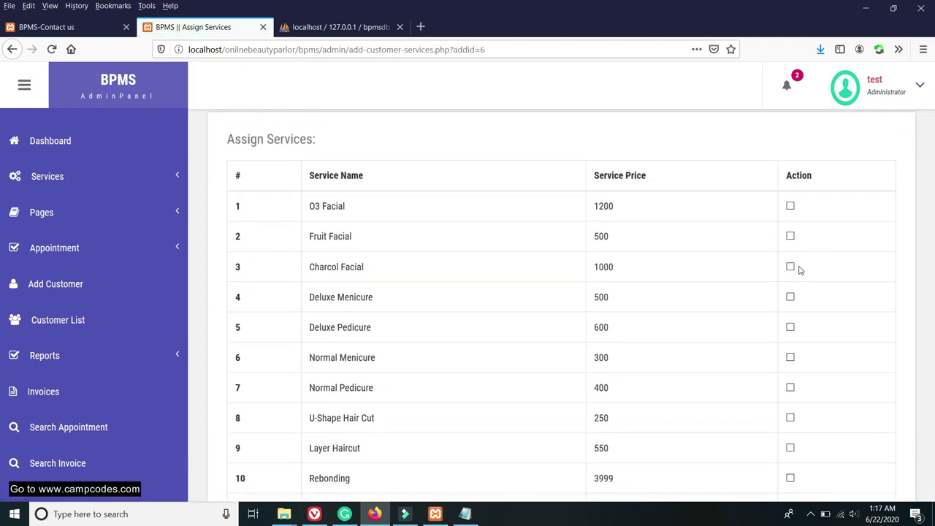
click(791, 237)
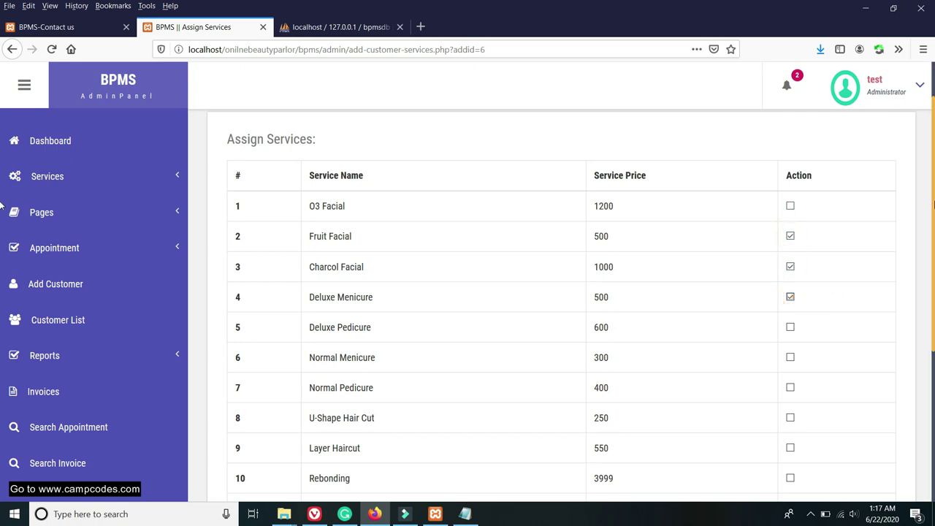
scroll(907, 266, down, 5)
click(561, 407)
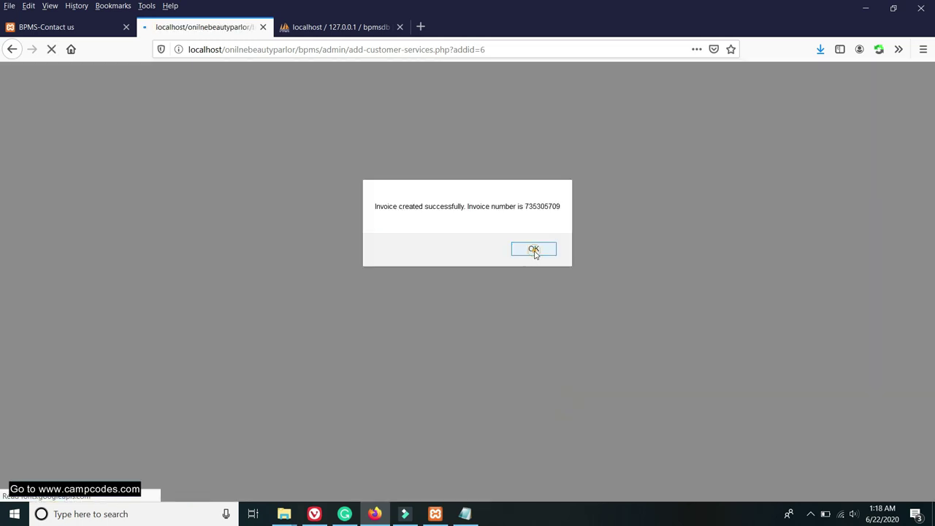
click(534, 250)
scroll(293, 287, down, 2)
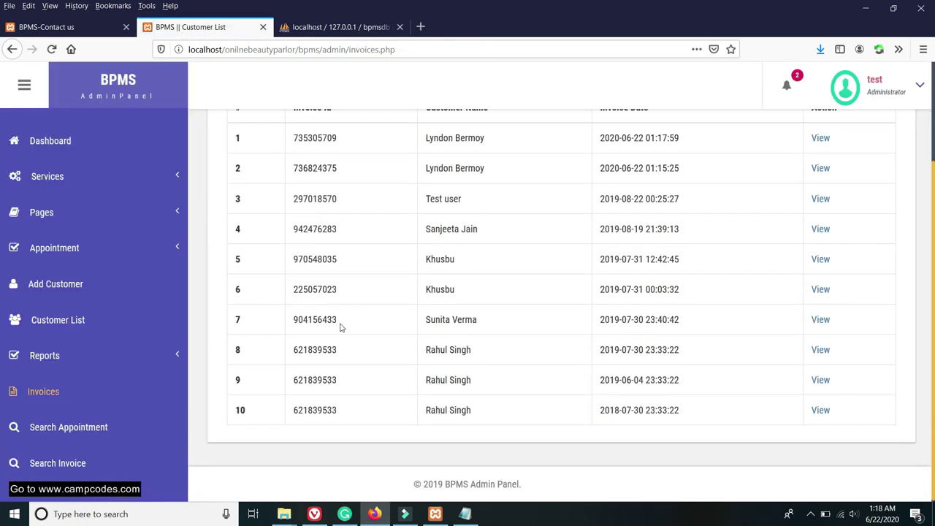
Revisit the New, Accepted and Rejected appointment lists.
scroll(563, 318, up, 2)
scroll(438, 307, down, 2)
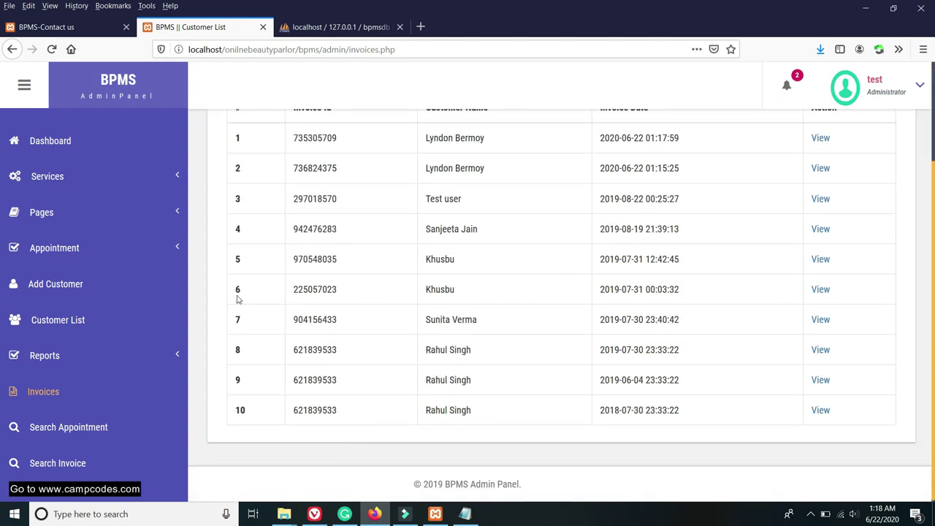
click(93, 250)
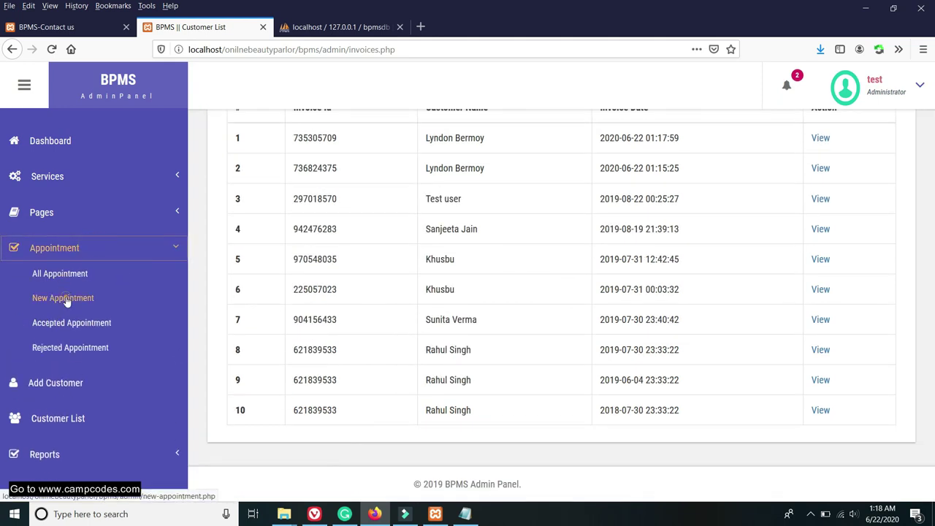
click(66, 298)
click(73, 323)
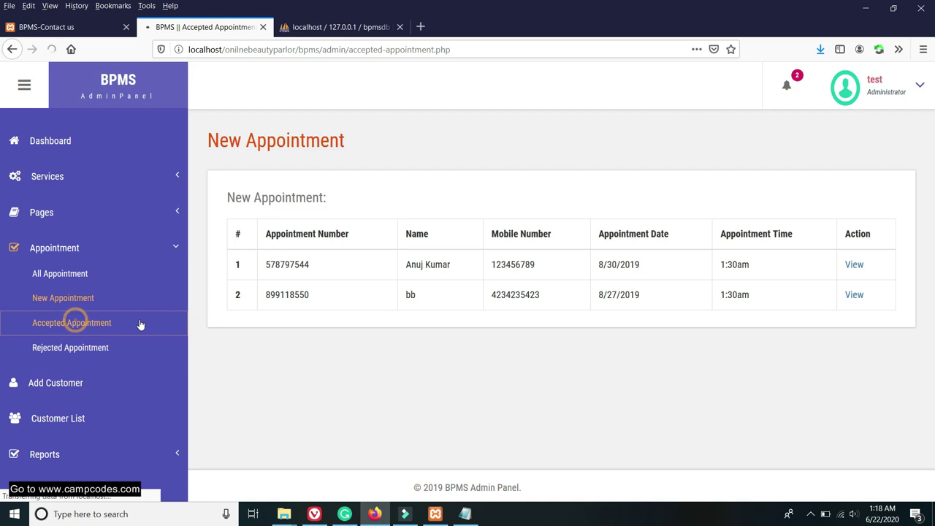
click(73, 351)
scroll(102, 371, down, 1)
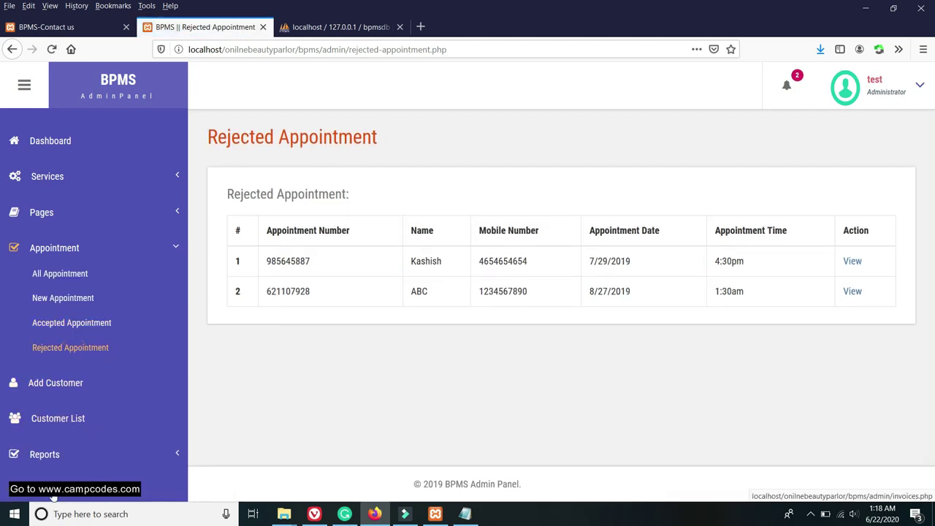
In the invoice list, view invoice 736824375's details and go back.
click(45, 491)
scroll(494, 293, down, 3)
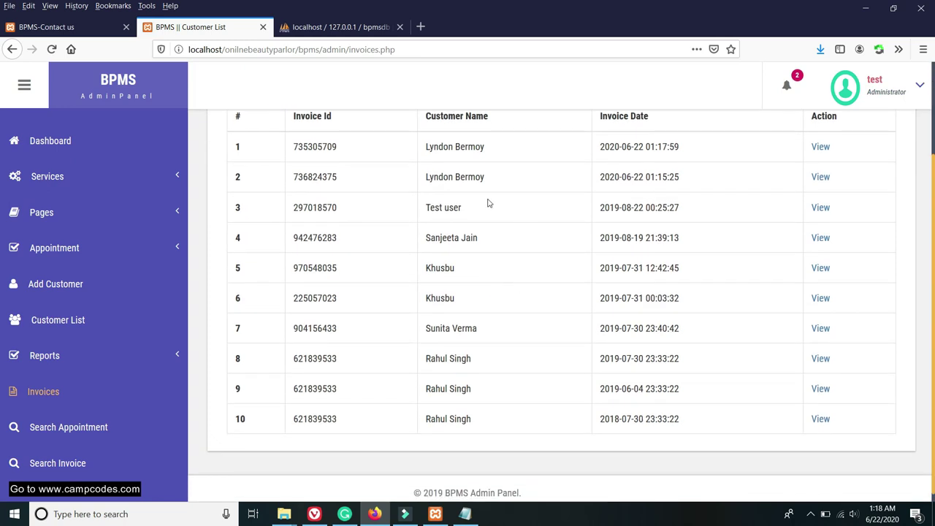
scroll(489, 200, up, 3)
drag(499, 299, 408, 305)
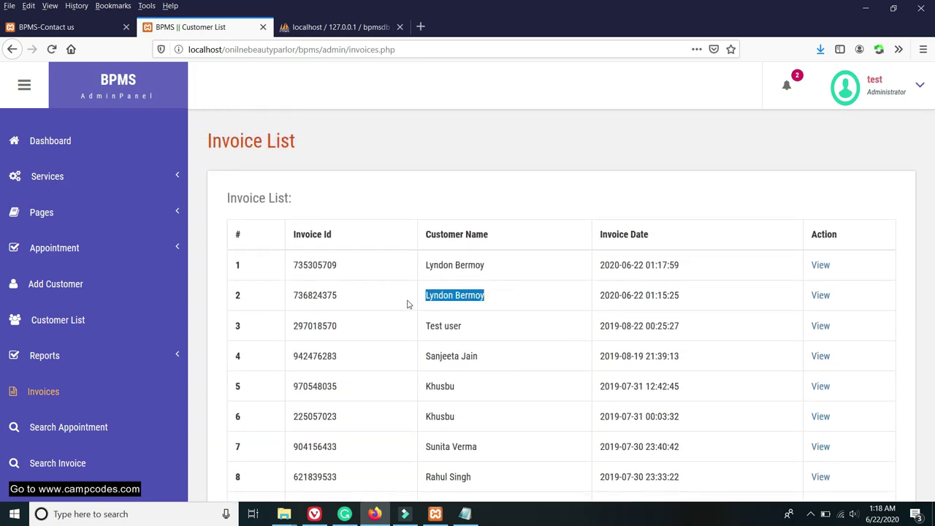
click(825, 297)
scroll(749, 287, up, 1)
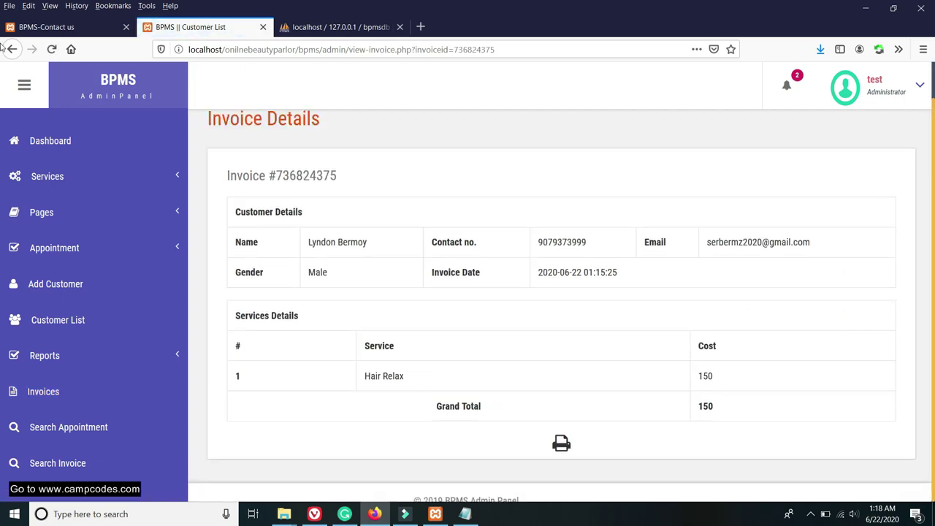
key(alt+Left)
Check invoice 735305709's Fruit Facial, Charcol Facial and Deluxe Menicure totalling 2000; cancel printing.
click(821, 264)
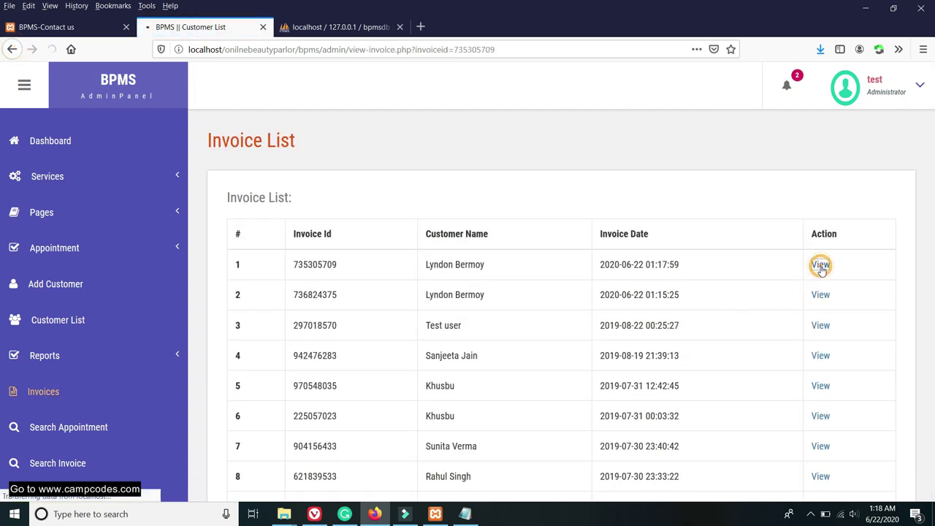
scroll(577, 270, down, 2)
drag(755, 388, 718, 394)
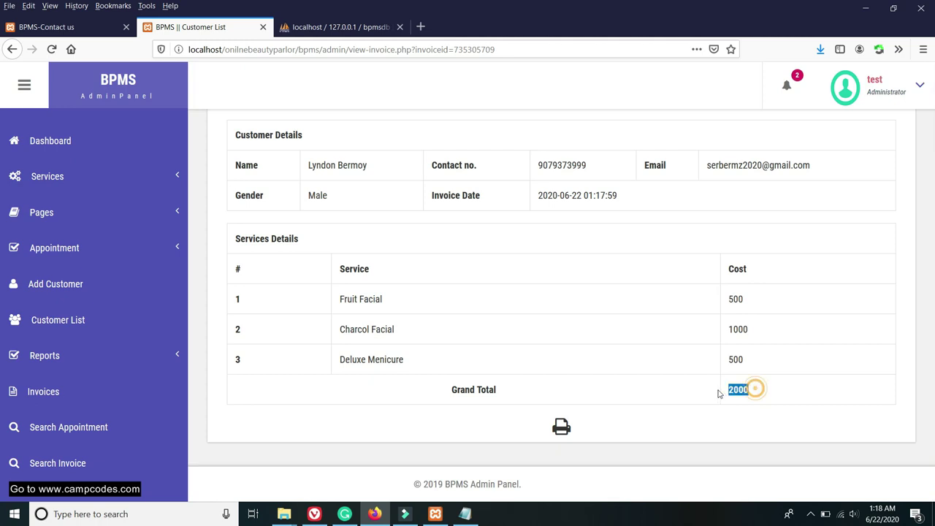
drag(333, 298, 377, 299)
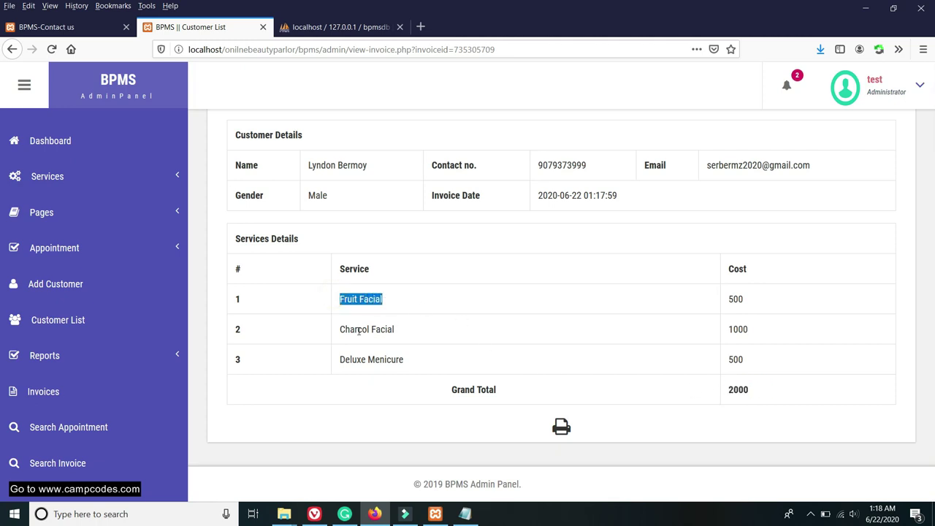
drag(341, 329, 455, 336)
drag(336, 366, 463, 368)
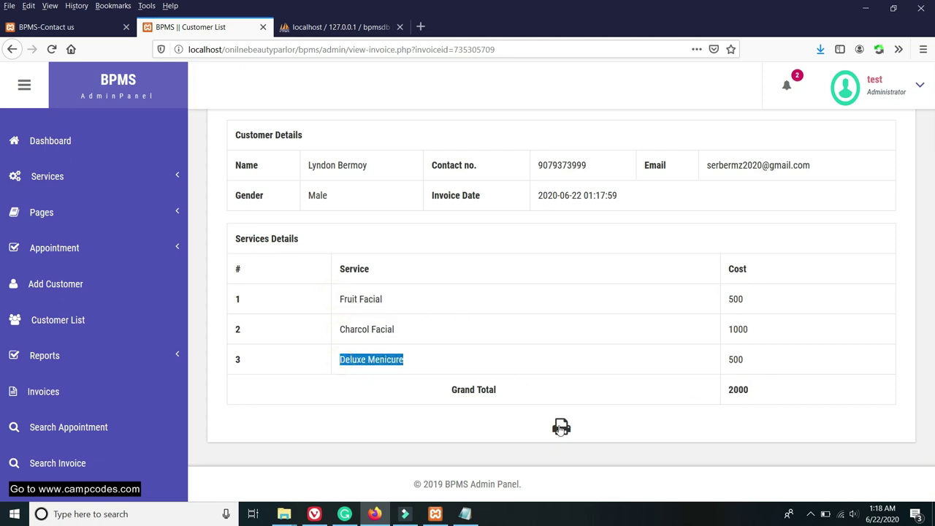
click(561, 427)
click(275, 259)
click(67, 463)
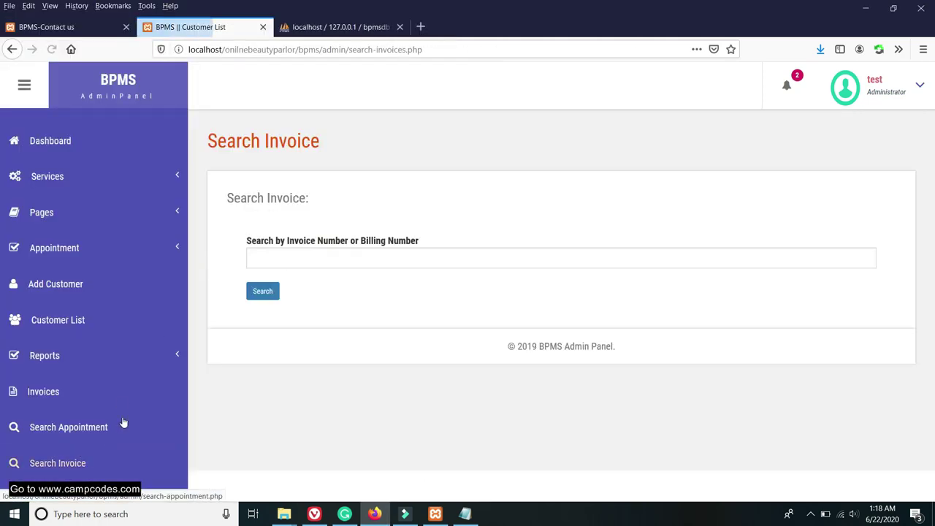
right_click(295, 252)
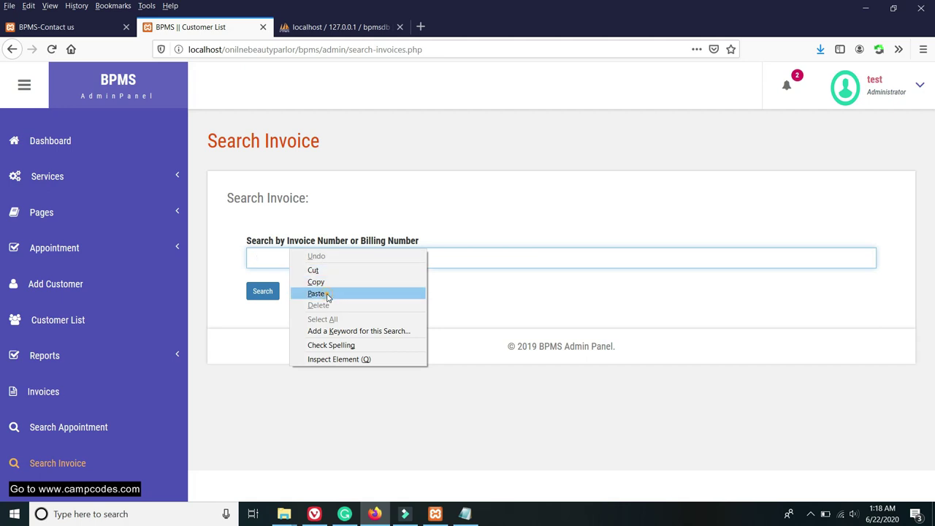
click(317, 294)
Open Search Appointment, then the All Appointment list.
click(45, 427)
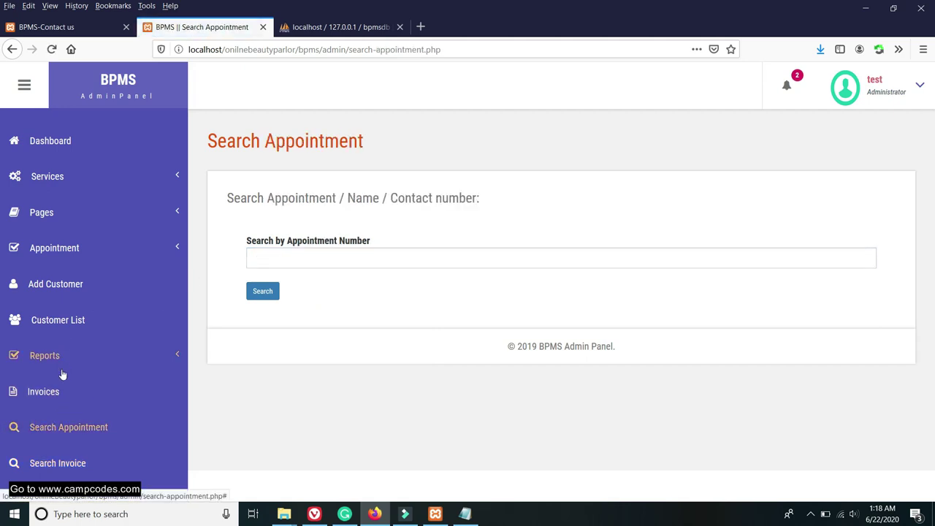
click(52, 250)
click(53, 276)
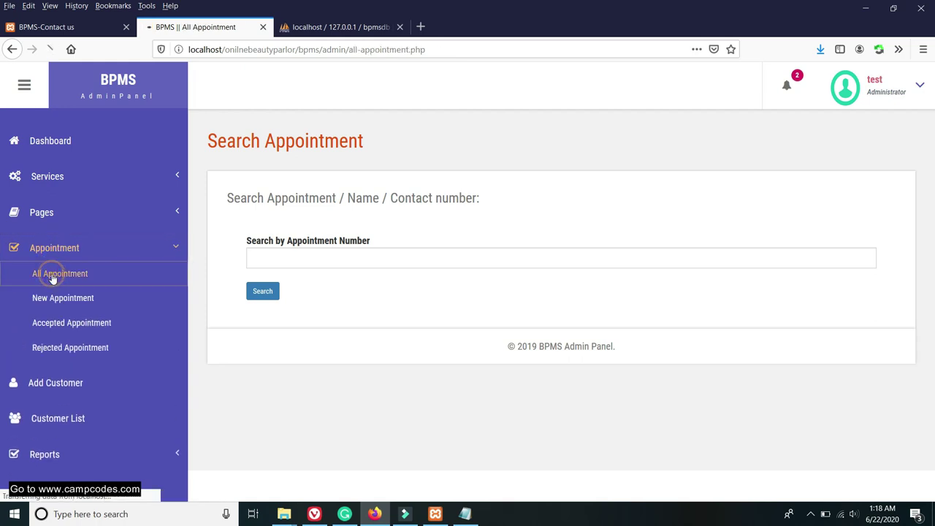
Review the dashboard totals showing 14400 total sales, then return to all six appointments.
click(44, 143)
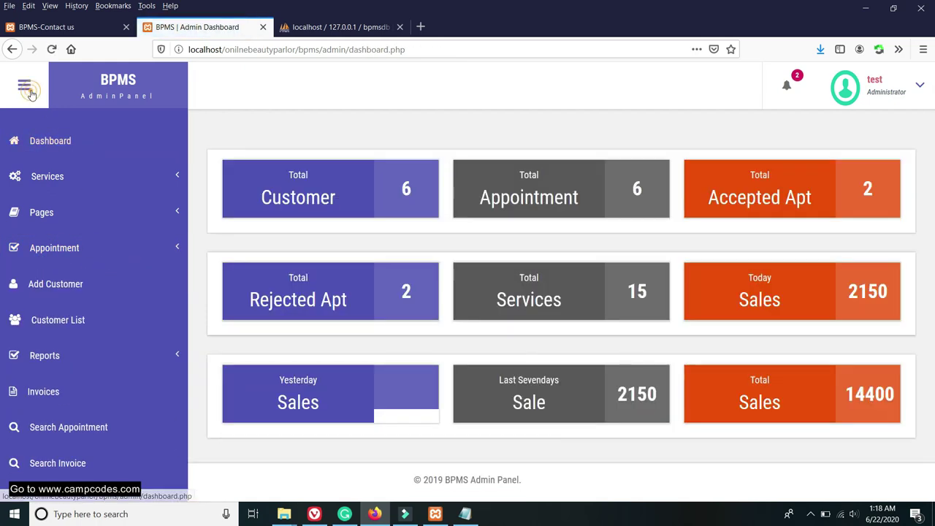
click(25, 87)
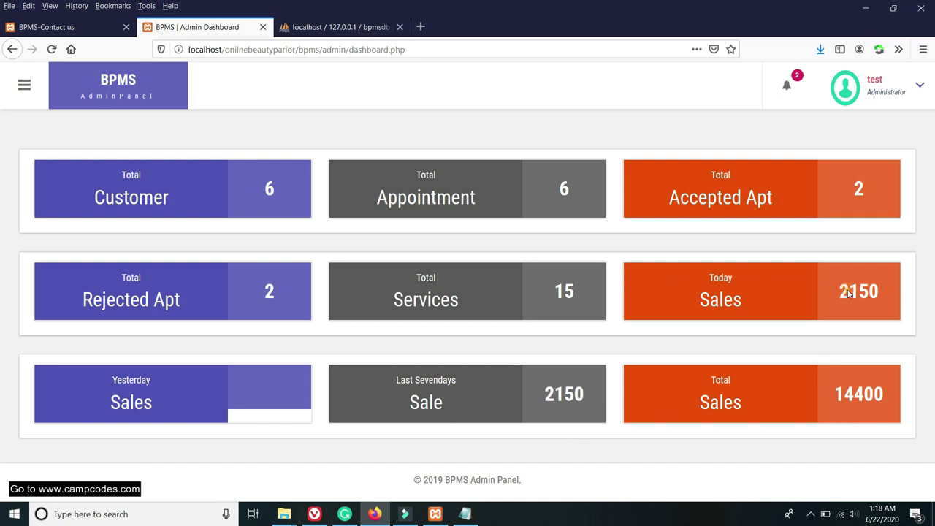
drag(848, 292, 879, 293)
click(25, 85)
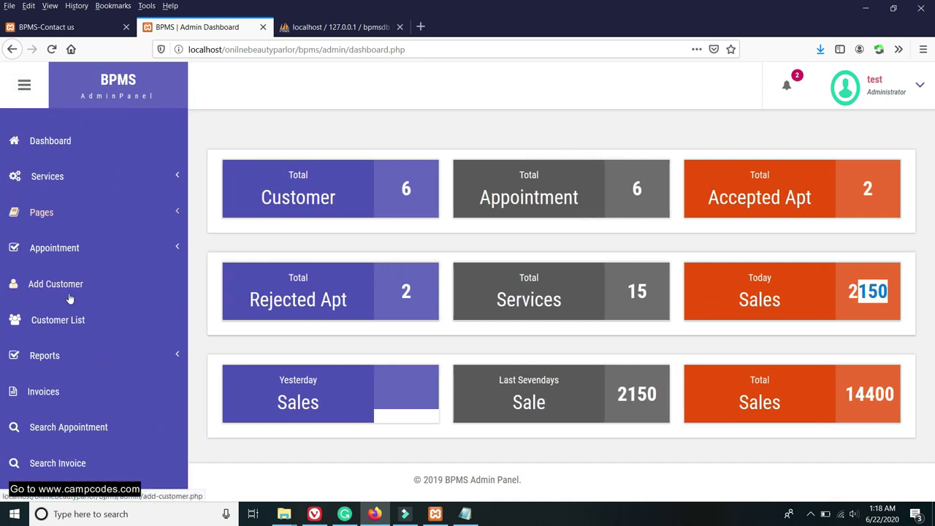
click(62, 253)
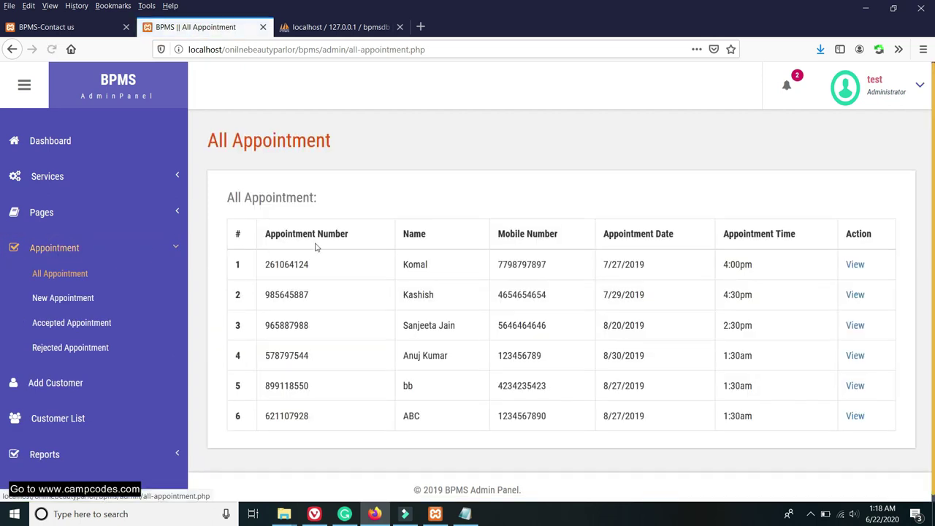
scroll(732, 265, down, 1)
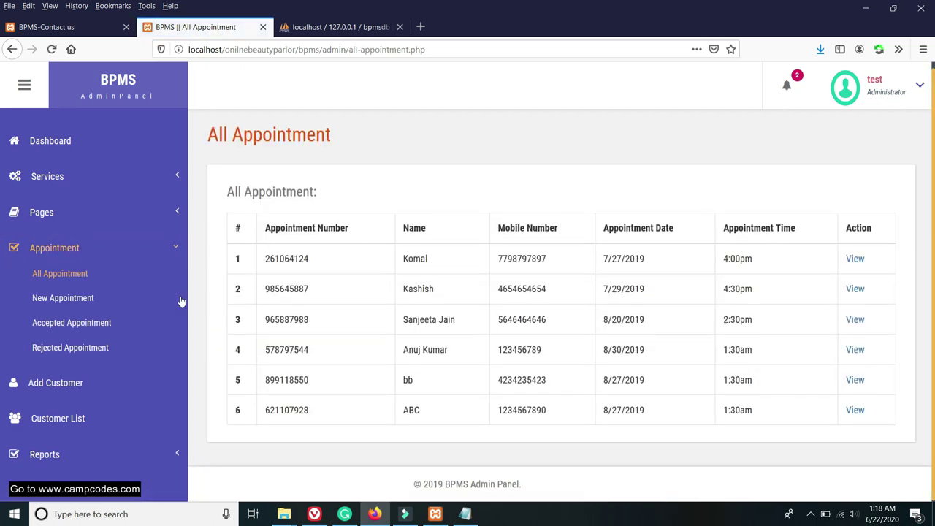
Open the Change Password form from the admin dropdown's Settings.
click(913, 86)
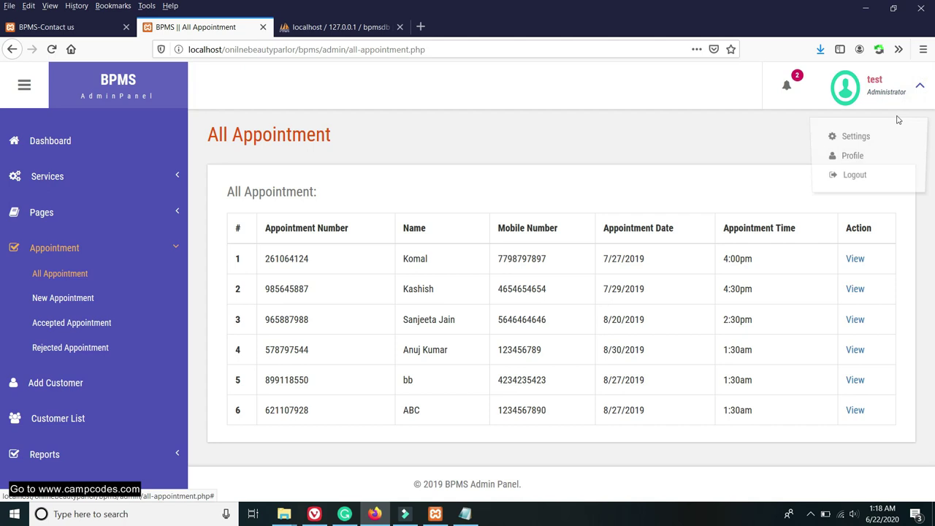
click(857, 135)
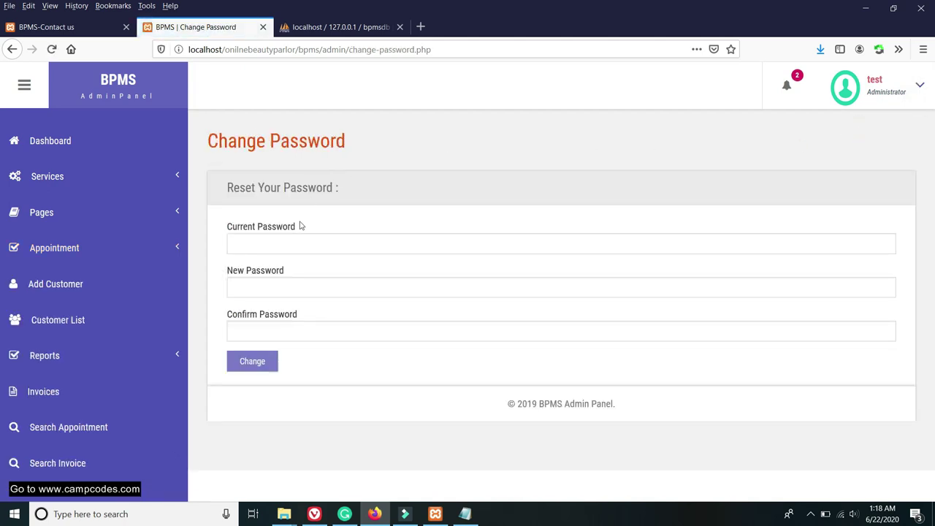
click(273, 243)
click(270, 244)
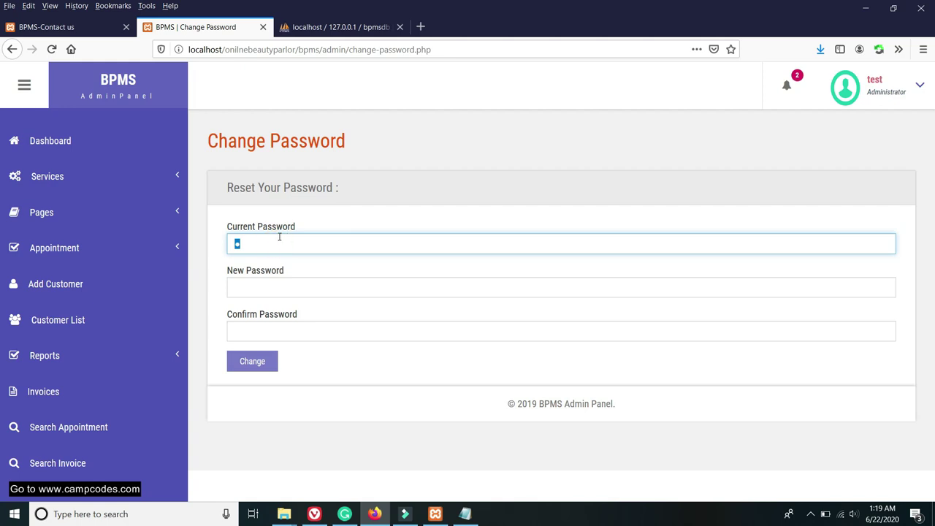
click(332, 27)
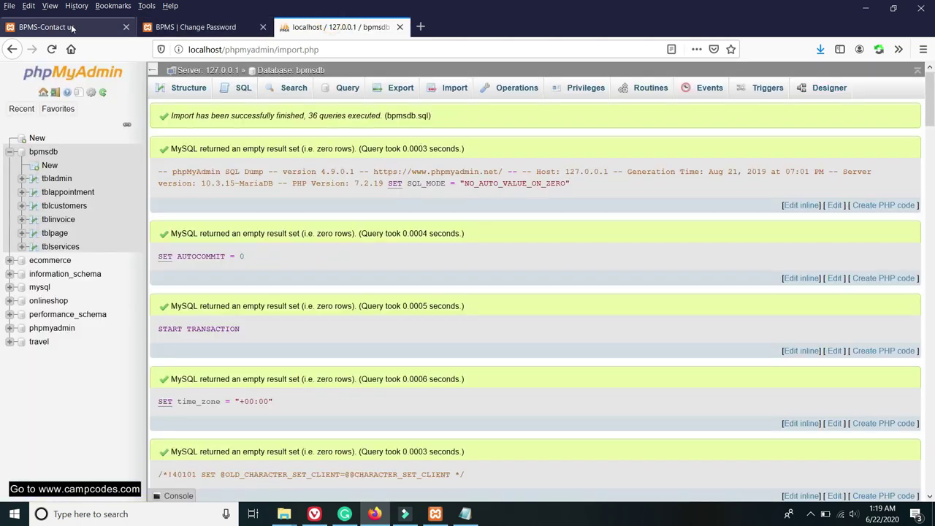
click(67, 27)
click(231, 27)
Enter a current password and a confirmation password, then submit the change.
double_click(238, 241)
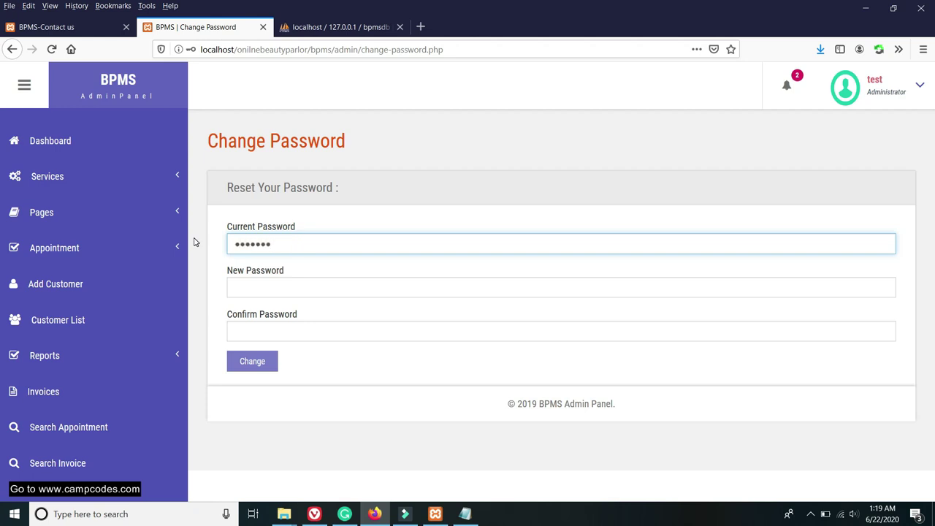
text(12)
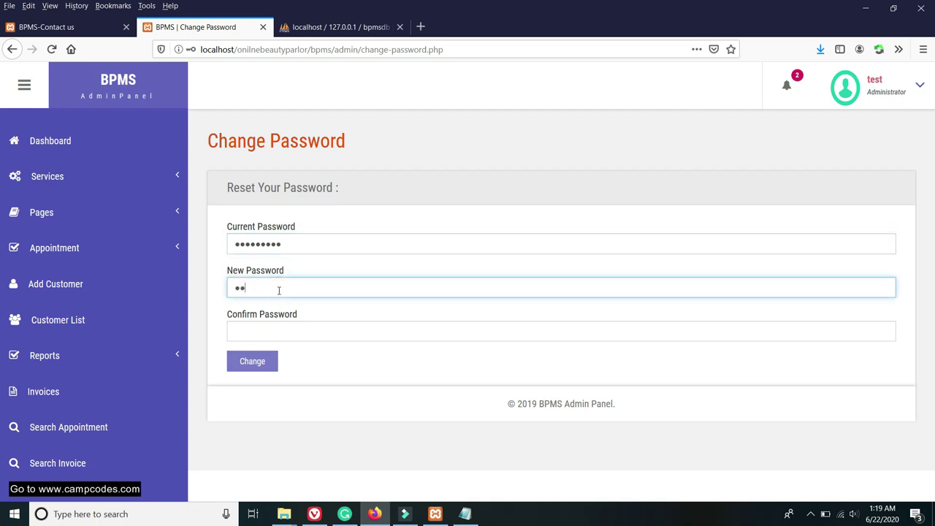
click(257, 326)
key(ctrl+v)
drag(301, 333, 245, 331)
text(1)
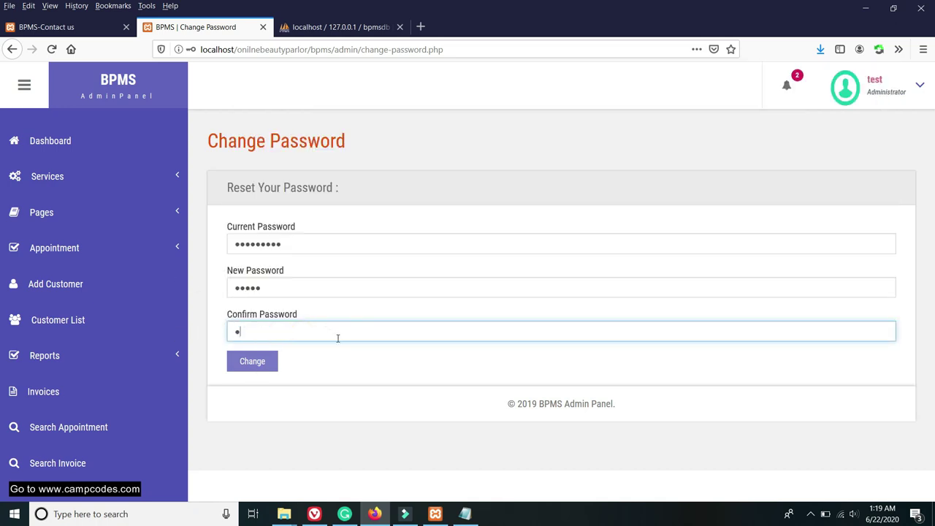
click(257, 361)
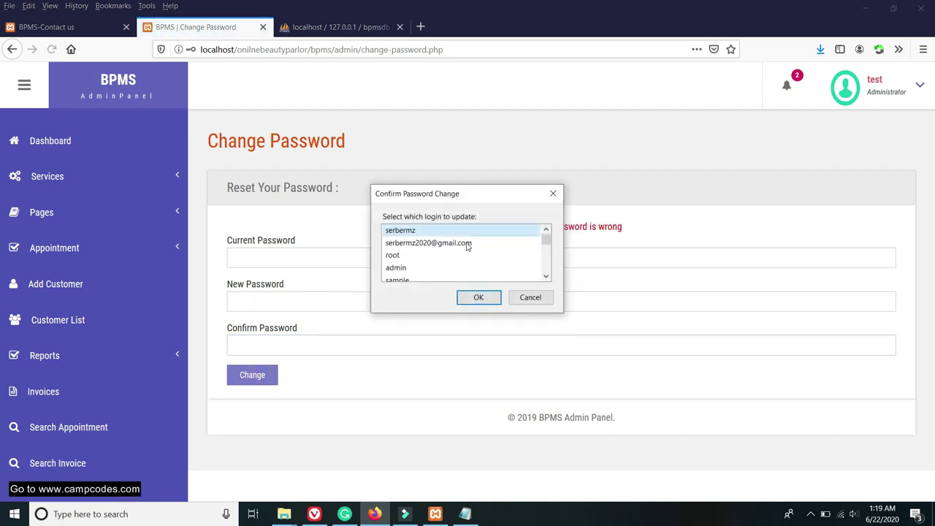
Decline Firefox's update-login prompt after the current password is rejected as wrong.
scroll(466, 252, down, 5)
scroll(467, 244, up, 5)
drag(481, 193, 472, 152)
click(521, 256)
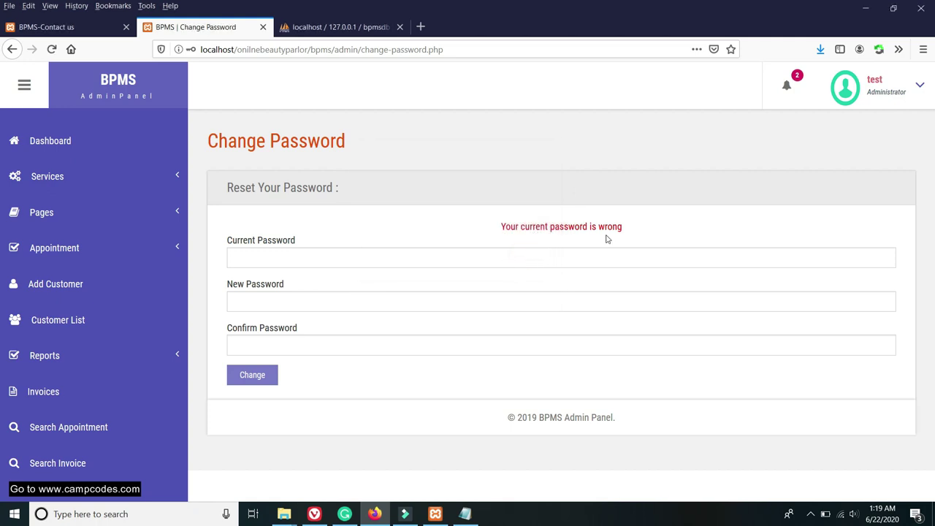
Open the Admin Profile page, collapsing and restoring the sidebar.
click(852, 156)
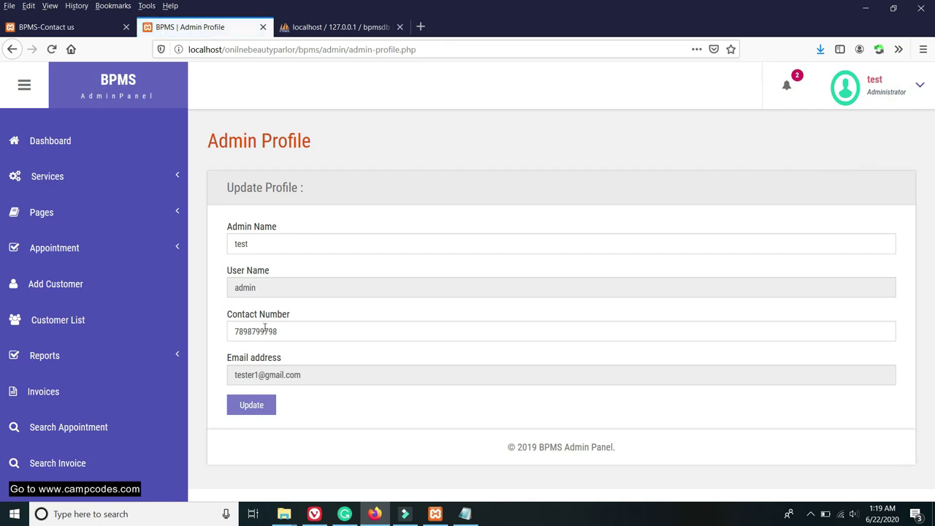
click(299, 339)
click(336, 260)
click(313, 212)
click(20, 78)
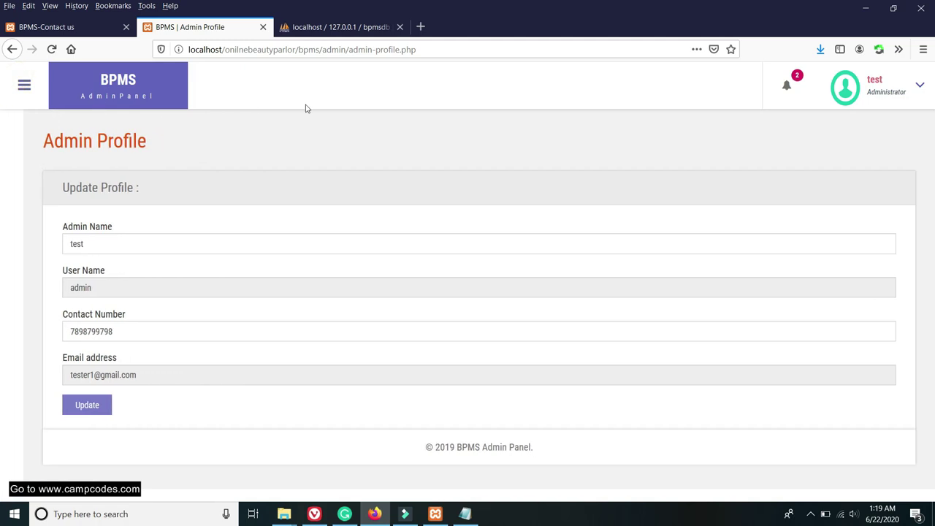
click(22, 83)
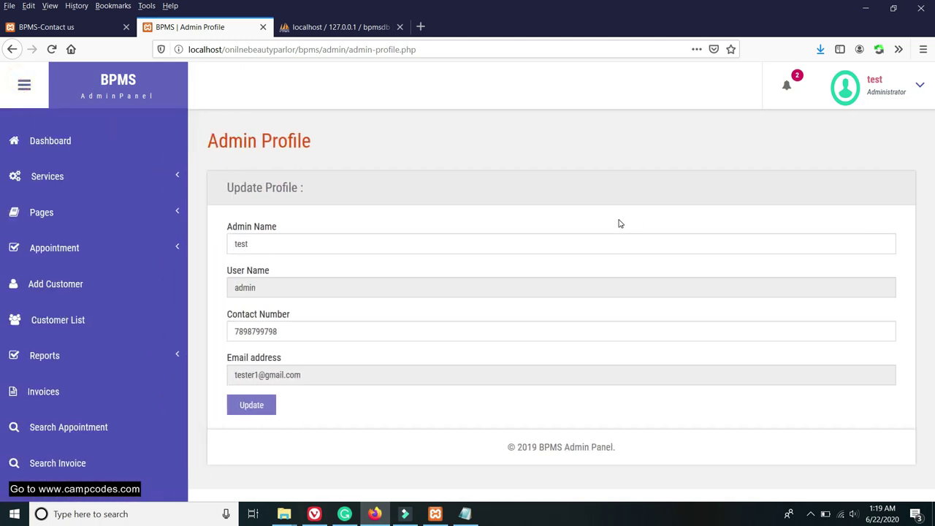